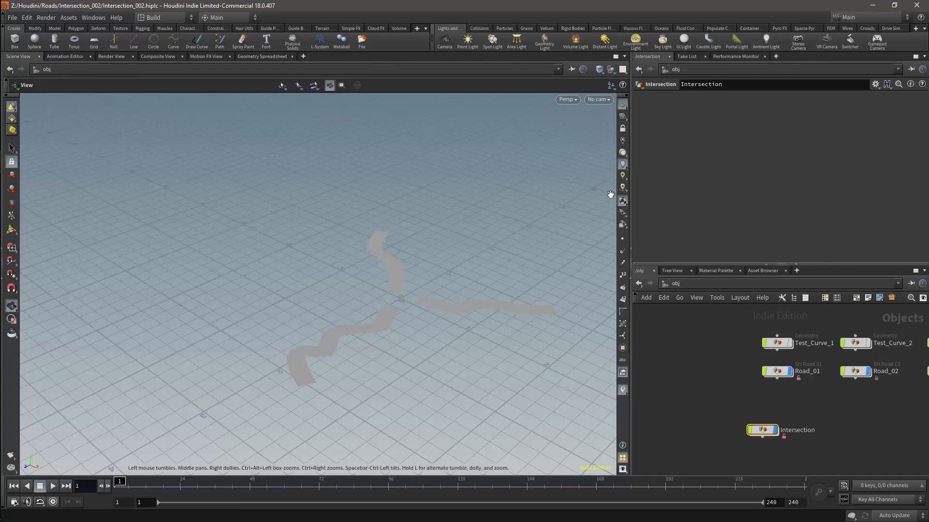
Switch the viewport to the top view and delete the surplus nodes beside Test_Curve_3 and Road_03
alt+right_drag(428, 245, 383, 276)
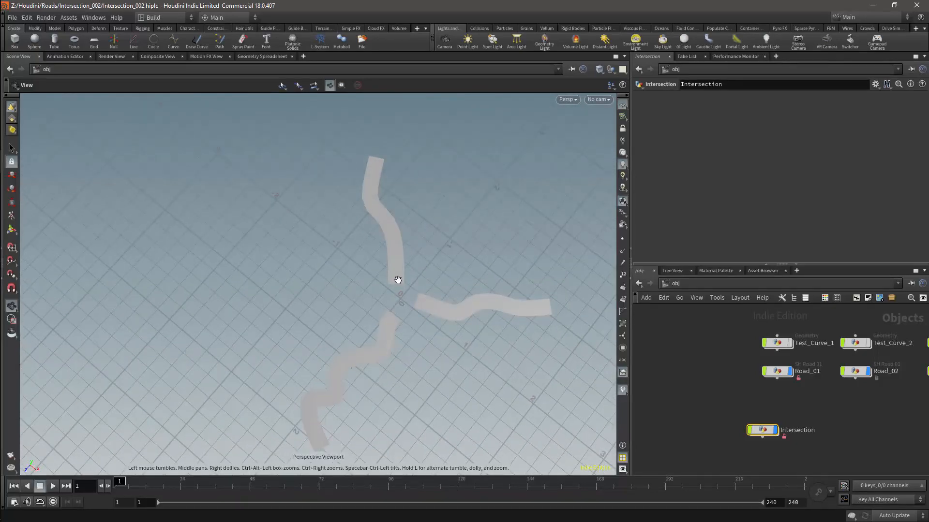
key(space+2)
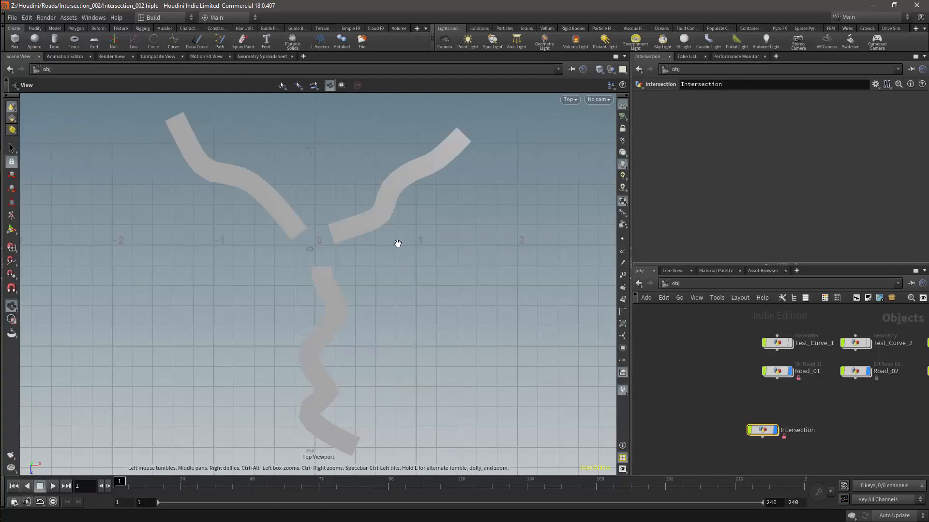
middle_drag(409, 260, 438, 276)
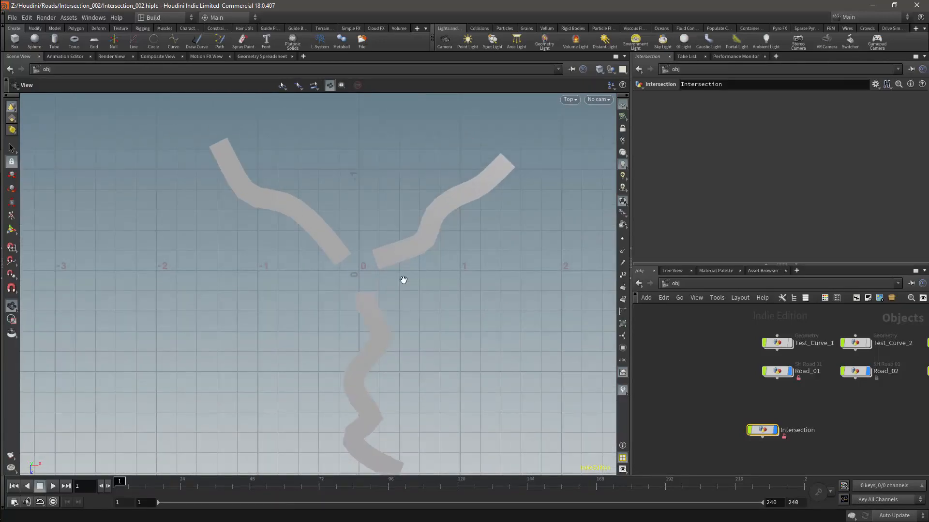
key(space)
middle_drag(463, 282, 437, 305)
middle_drag(745, 324, 675, 323)
drag(716, 315, 756, 399)
key(Delete)
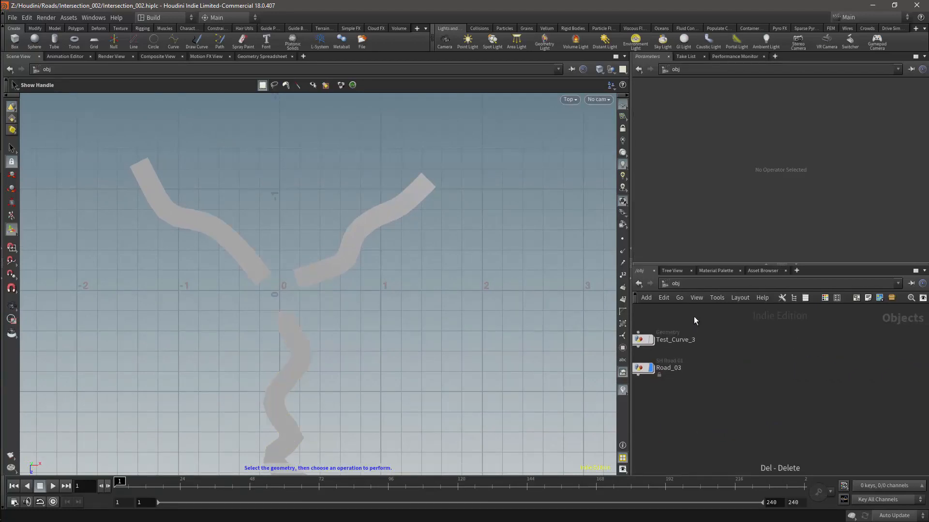
Duplicate Test_Curve_3 and Road_03 twice, placing each pair beside the original nodes
drag(693, 316, 666, 378)
key(ctrl+c)
key(ctrl+v)
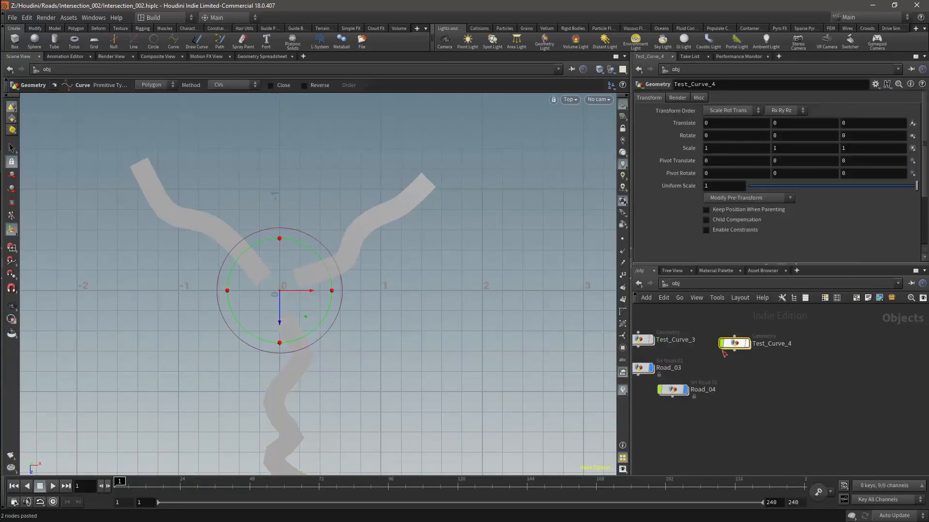
click(741, 348)
key(ctrl+v)
click(835, 350)
Clear the coordinates of the curve in Test_Curve_5 and redraw it with five points from the junction toward positive X and Z
double_click(833, 349)
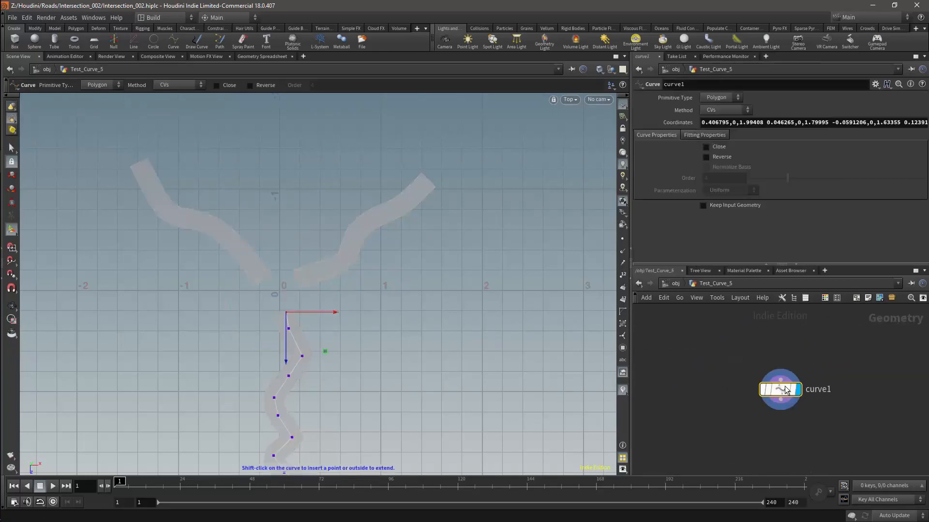
triple_click(794, 123)
key(BackSpace)
key(Return)
click(304, 302)
click(344, 318)
click(371, 356)
click(397, 406)
click(436, 441)
key(Return)
Clear the coordinates of the curve in Test_Curve_4 and redraw it with five points from the junction toward negative X and positive Z
click(675, 284)
double_click(733, 344)
click(762, 123)
key(ctrl+a)
key(BackSpace)
key(Return)
click(256, 302)
click(219, 316)
click(185, 363)
click(145, 408)
click(99, 420)
key(Return)
click(622, 274)
click(671, 285)
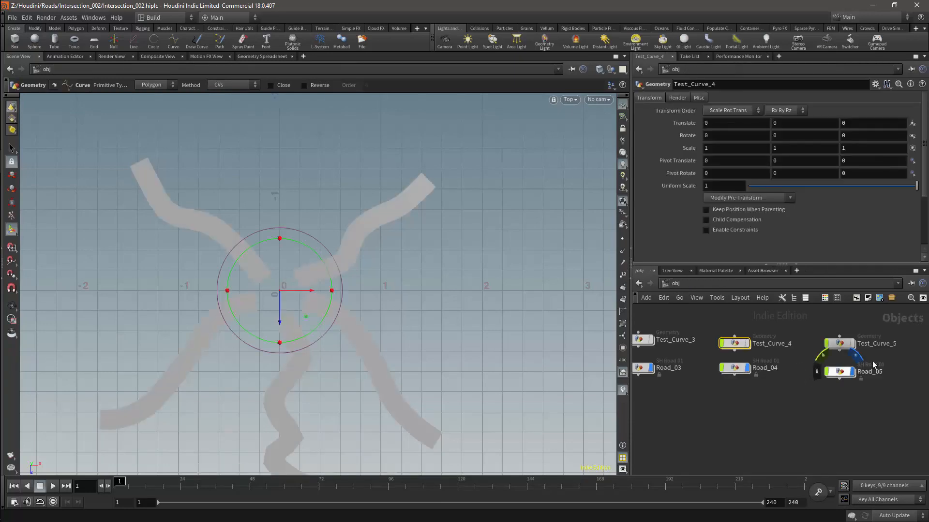
Select all five road nodes and display their point numbers to examine the numbering where the roads meet
drag(585, 388, 587, 389)
middle_drag(719, 399, 762, 391)
scroll(731, 376, down, 5)
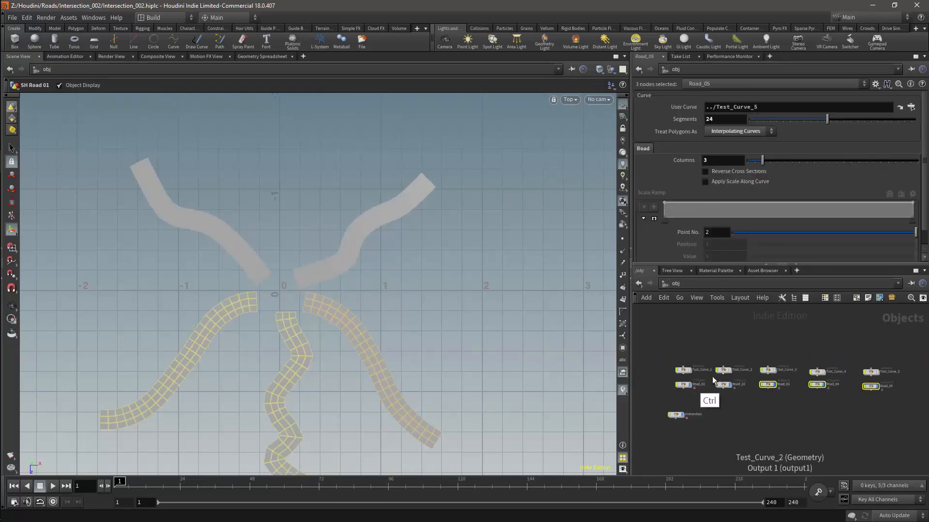
drag(658, 381, 808, 396)
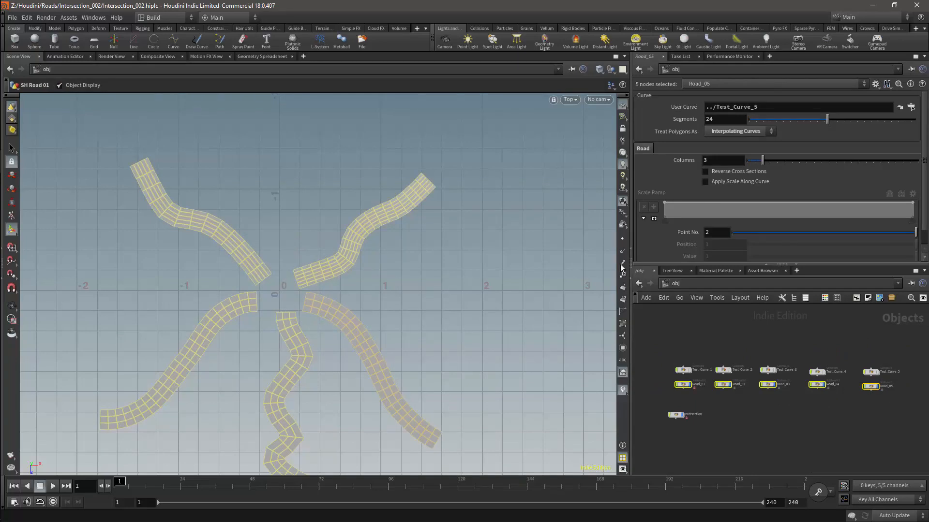
click(622, 275)
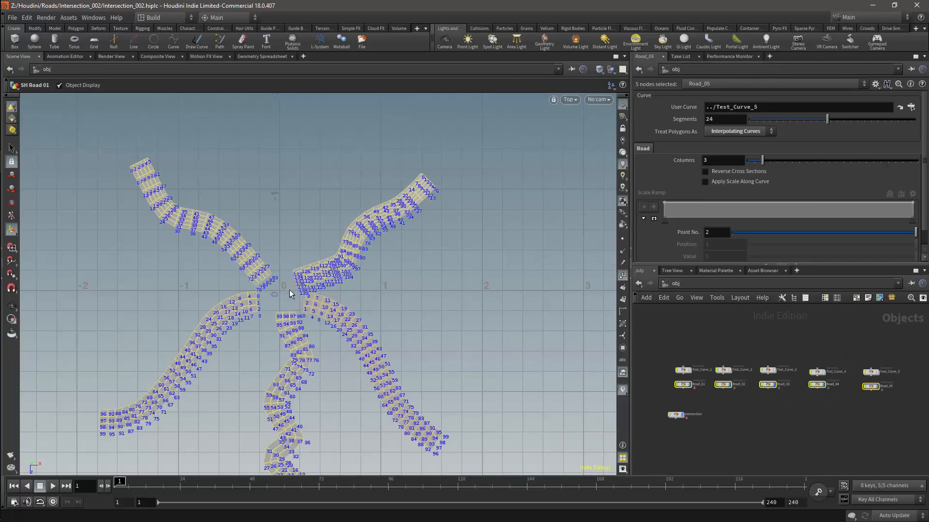
alt+middle_drag(291, 290, 323, 298)
alt+right_drag(323, 299, 493, 234)
alt+middle_drag(405, 268, 404, 281)
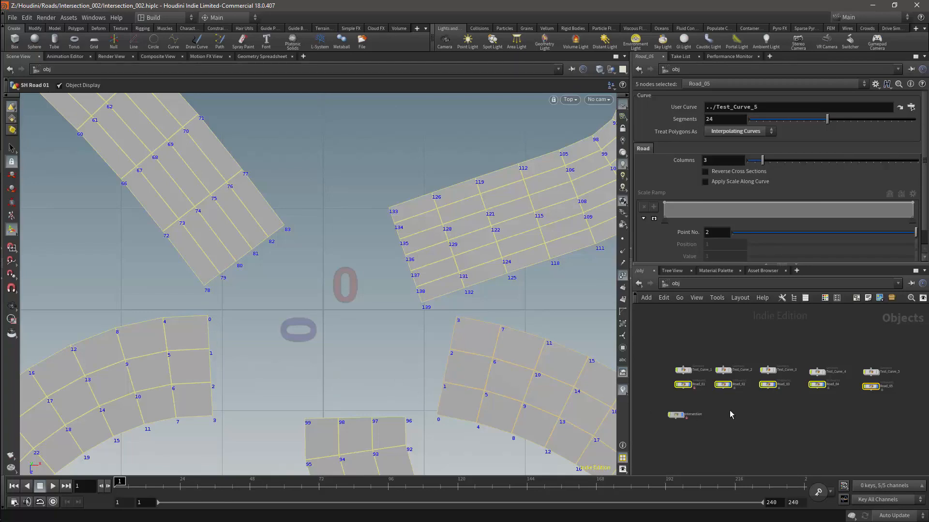
Open the Intersection network and move the blast1 node farther away from blast2
double_click(676, 415)
middle_drag(761, 346, 751, 402)
right_drag(742, 391, 822, 369)
middle_drag(758, 379, 800, 392)
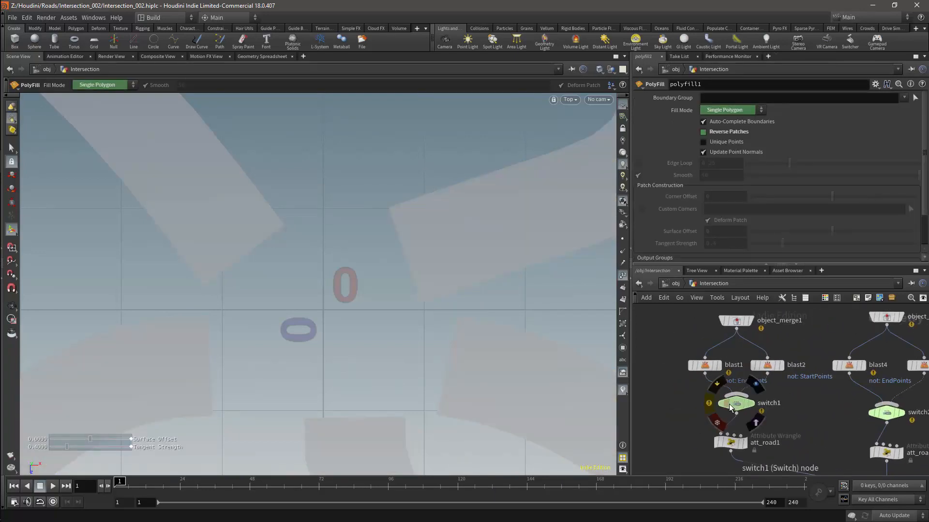
mouse_move(766, 367)
drag(696, 363, 679, 362)
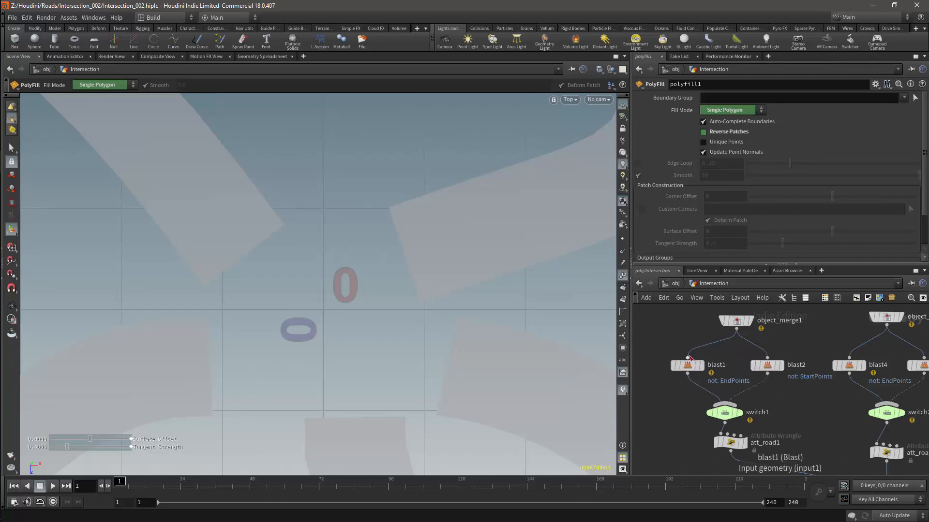
Insert a Sort node between blast2 and switch1 and set its Point Sort to Reverse
key(Tab)
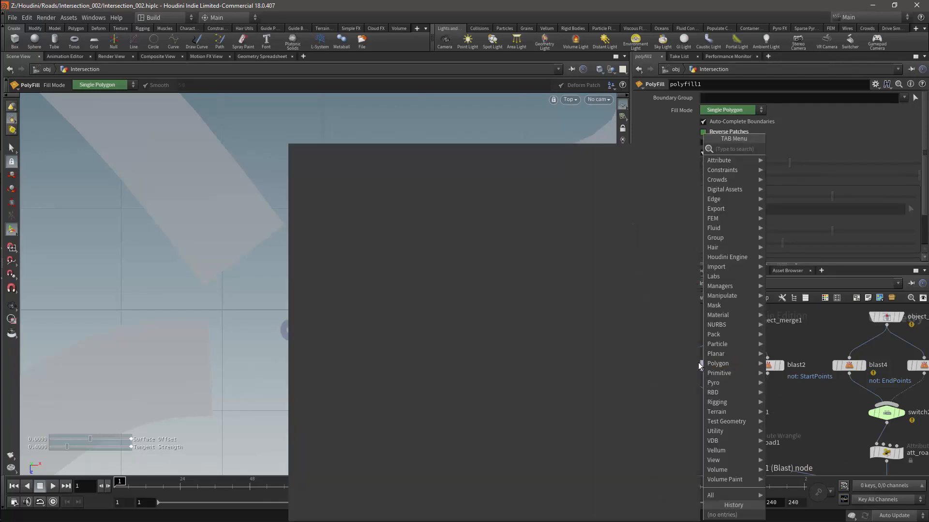
key(Escape)
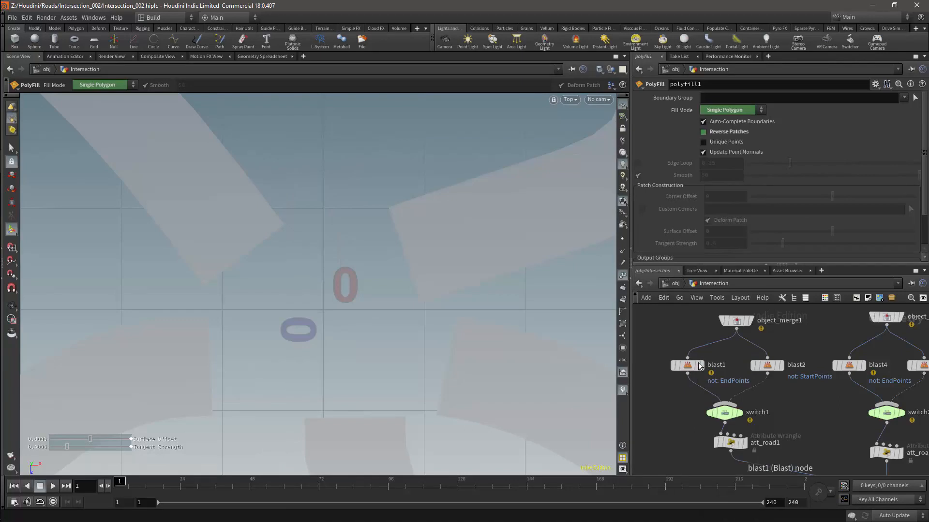
click(698, 366)
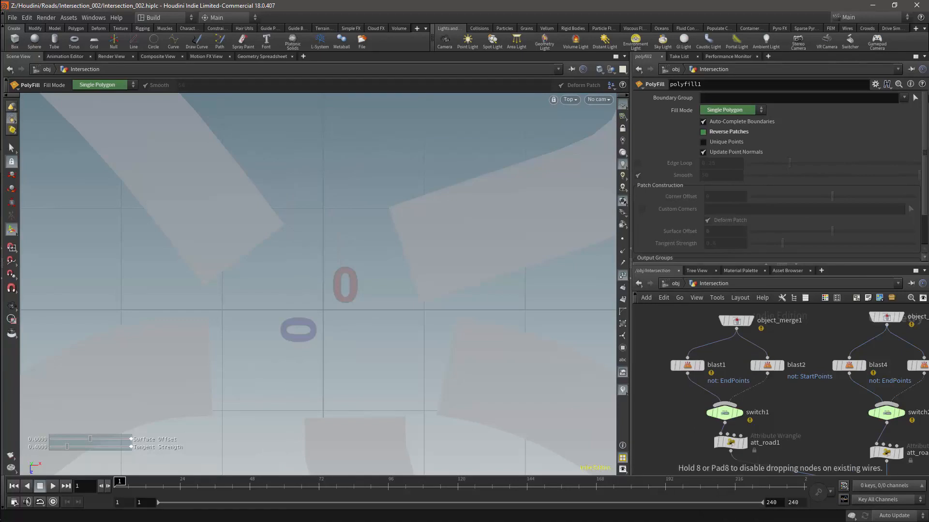
click(757, 399)
drag(757, 401, 769, 402)
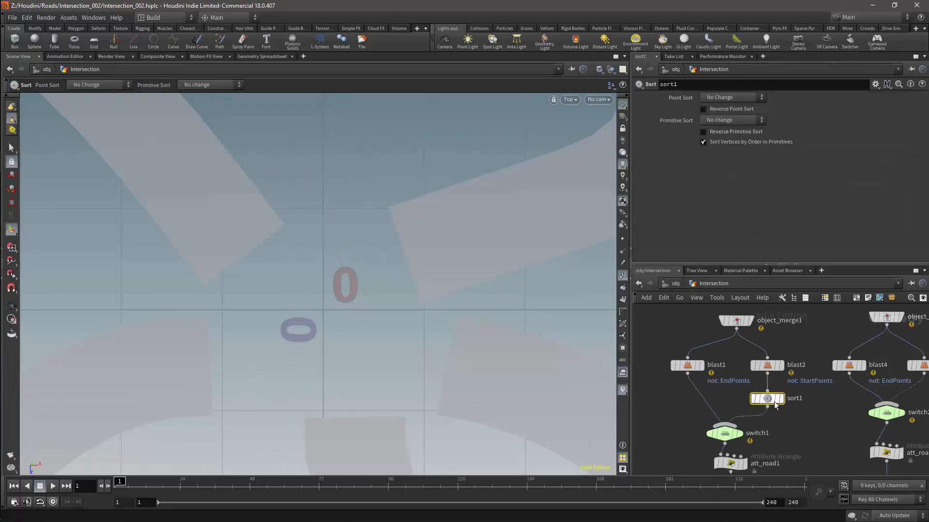
click(724, 97)
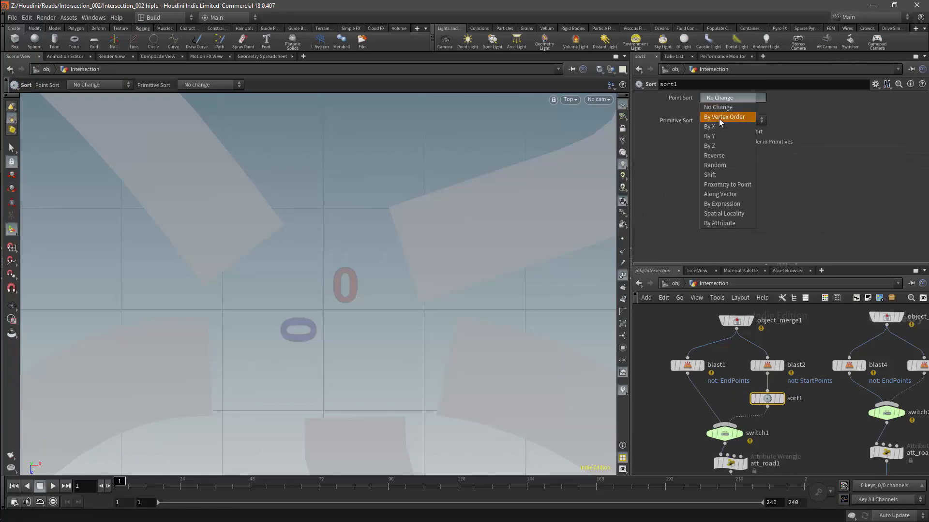
click(723, 156)
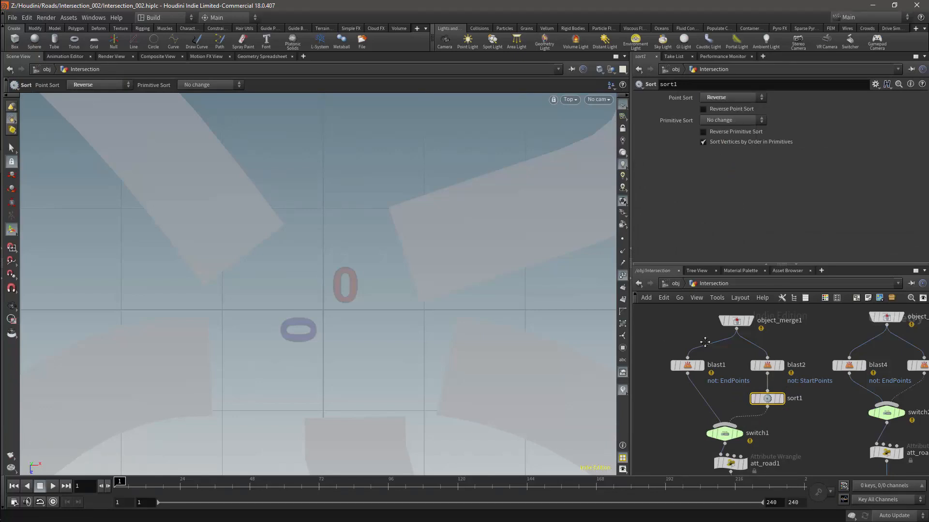
middle_drag(701, 339, 703, 340)
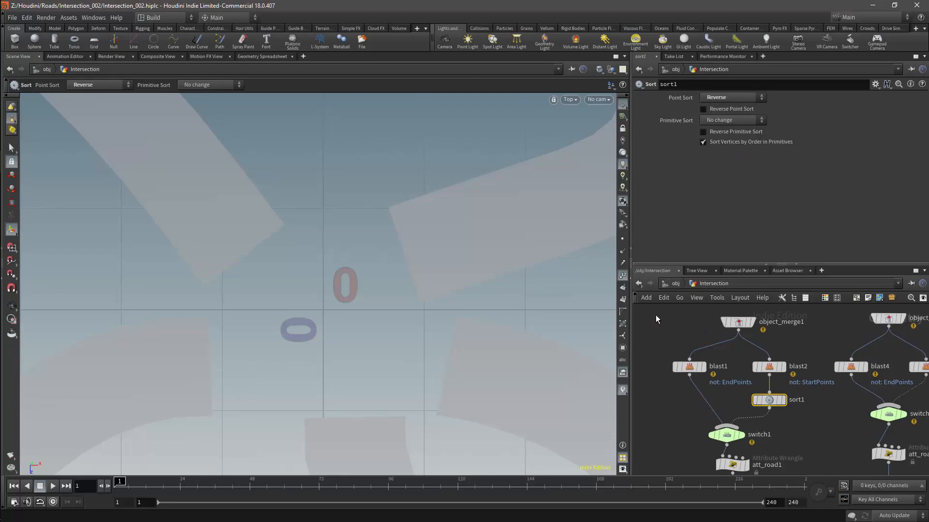
Open the Intersection asset's type properties and add a folder parameter named Roads
key(u)
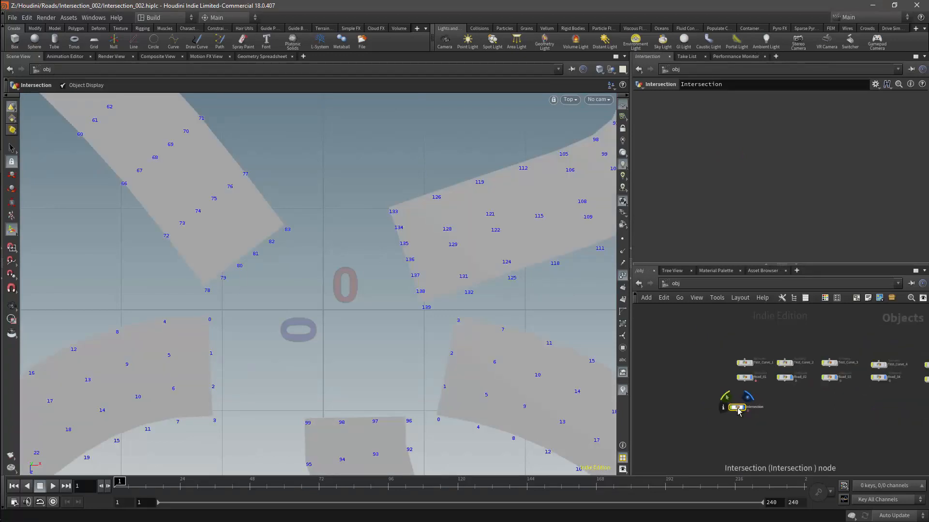
right_click(738, 409)
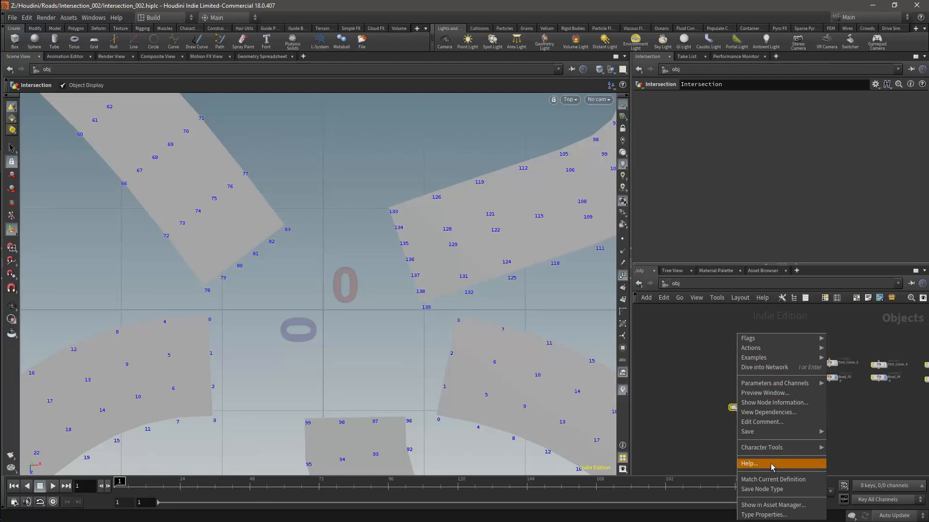
click(769, 516)
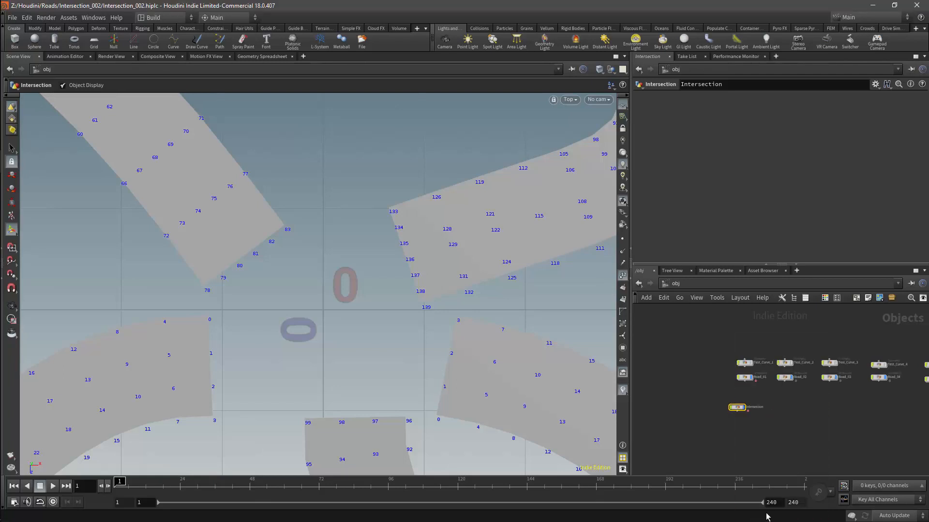
drag(360, 103, 293, 107)
drag(84, 347, 275, 220)
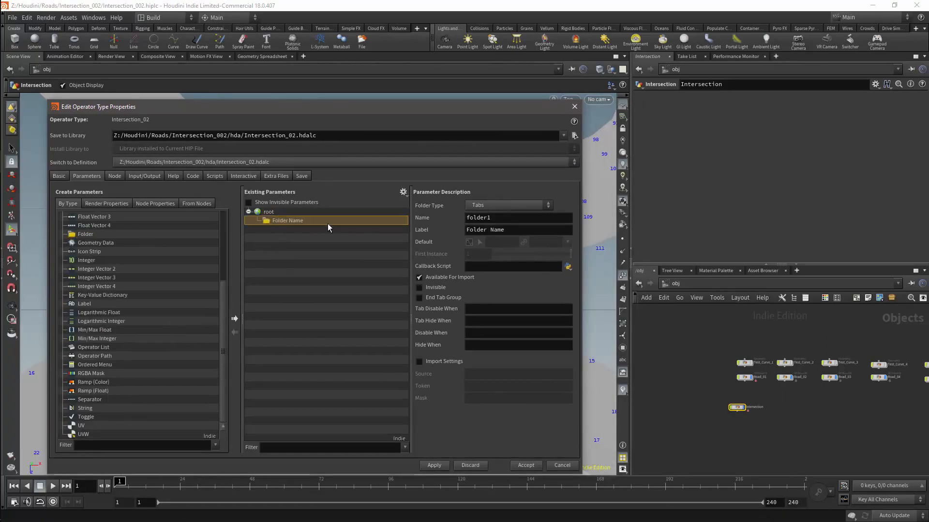
click(495, 217)
key(Return)
Add an Operator Path parameter inside the folder with the name road and the label Road
drag(195, 330, 291, 220)
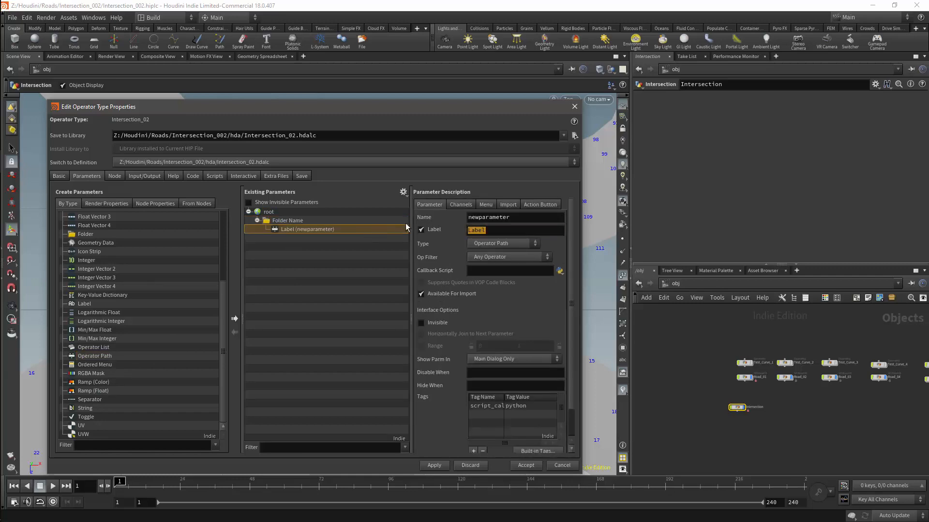
text(Road)
double_click(474, 233)
key(Return)
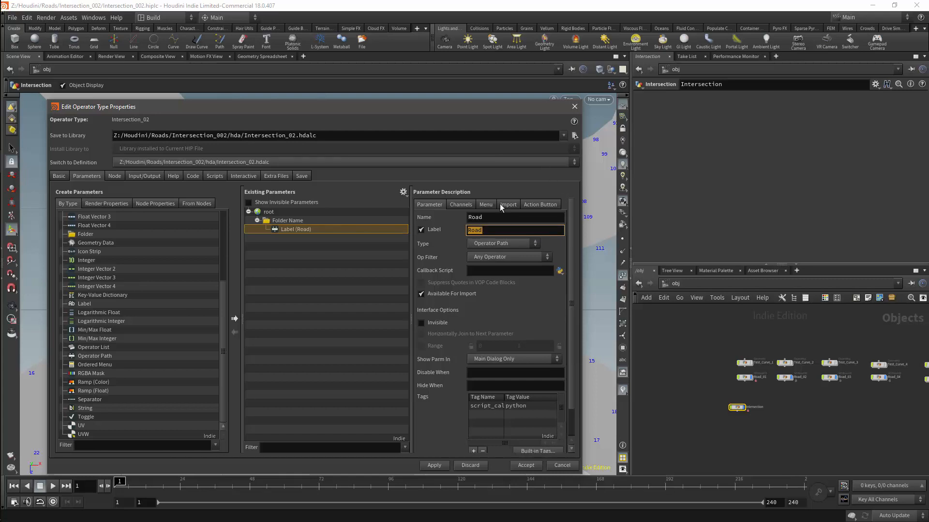
click(469, 217)
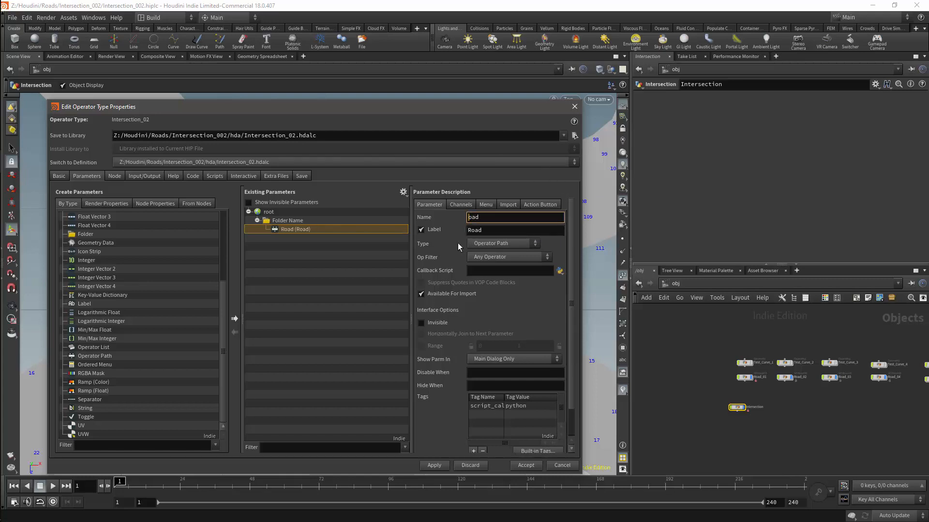
click(287, 222)
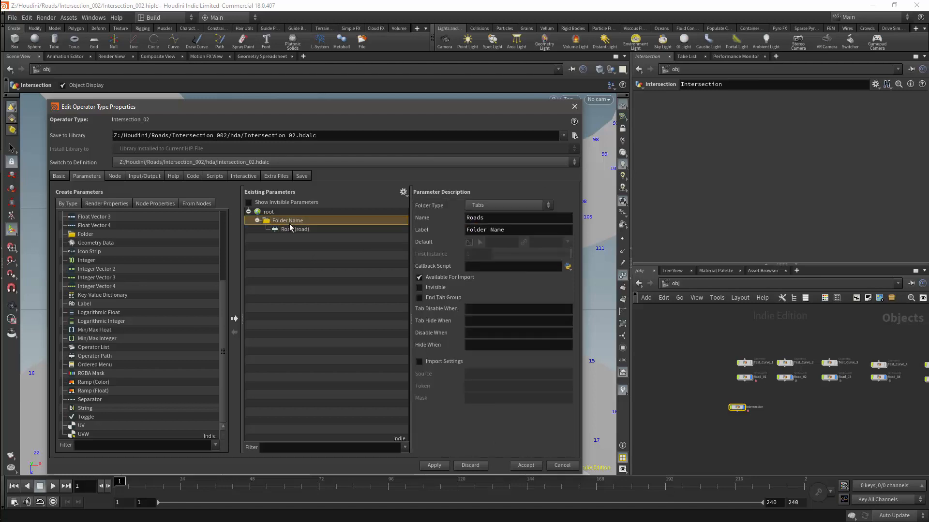
Add an Integer parameter below Road with the name refine and the label Refine
drag(87, 262, 280, 225)
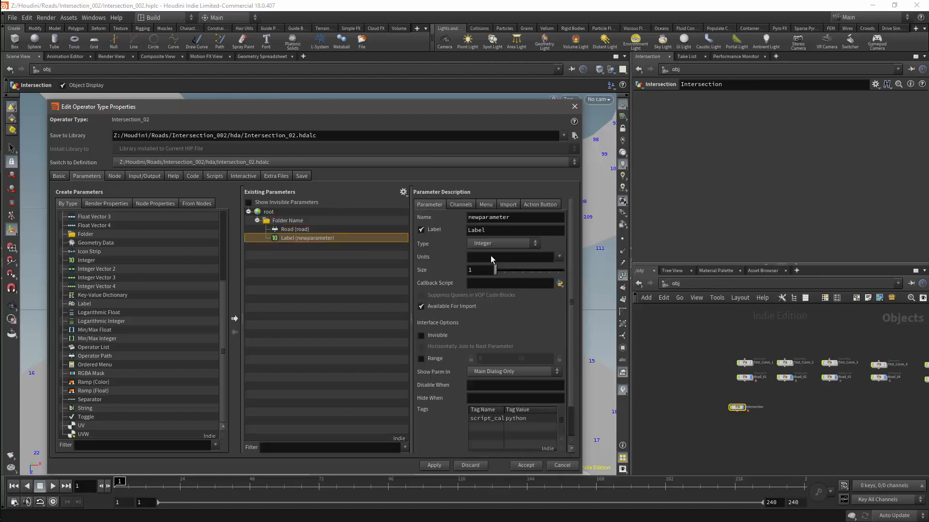
click(513, 219)
key(Tab)
text(Refine)
key(Return)
mouse_move(476, 230)
mouse_down()
mouse_move(466, 231)
mouse_move(484, 219)
mouse_up()
click(473, 219)
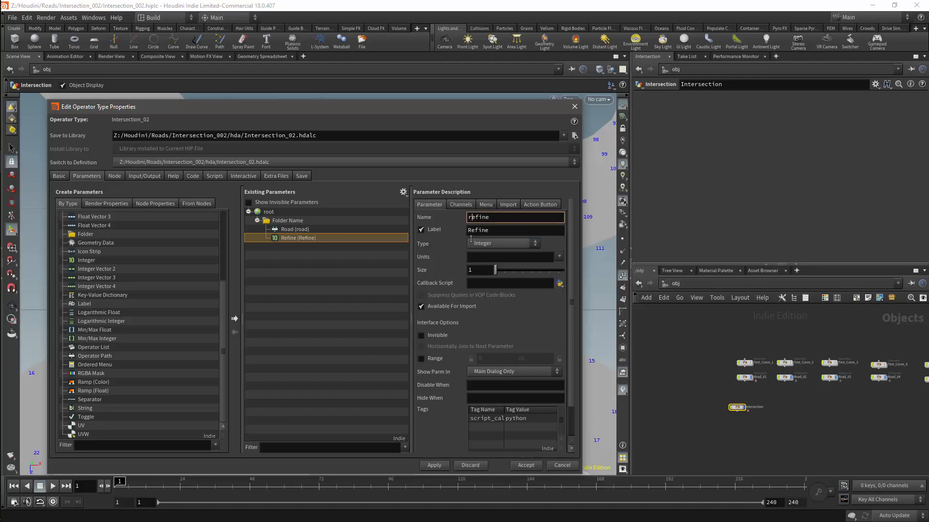
text(r)
Add an Integer parameter between Road and Refine, named StartEnd and labelled "Starpoints / Endpoints"
drag(89, 261, 280, 237)
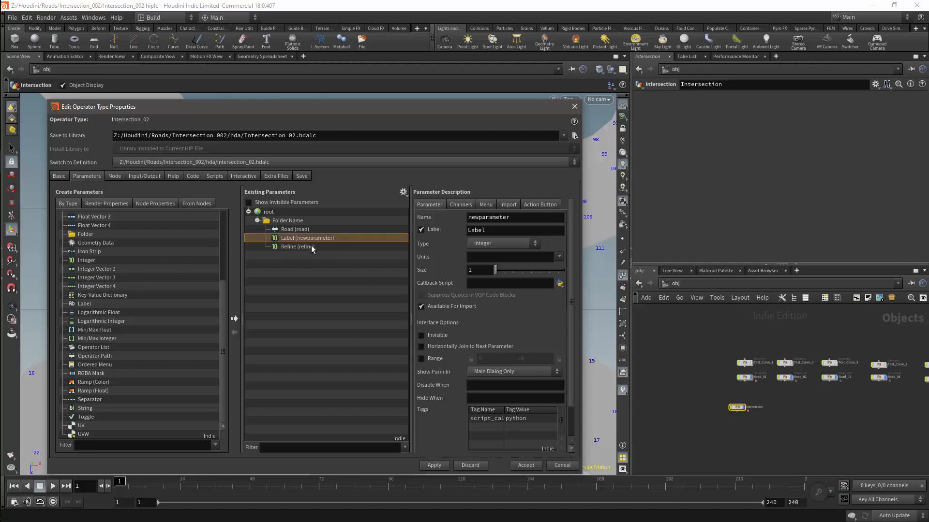
double_click(510, 218)
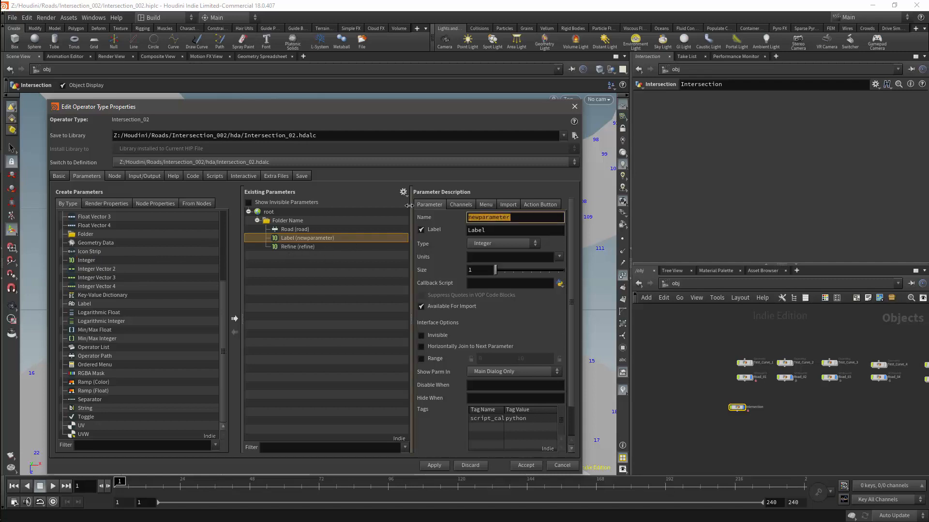
text(Sta)
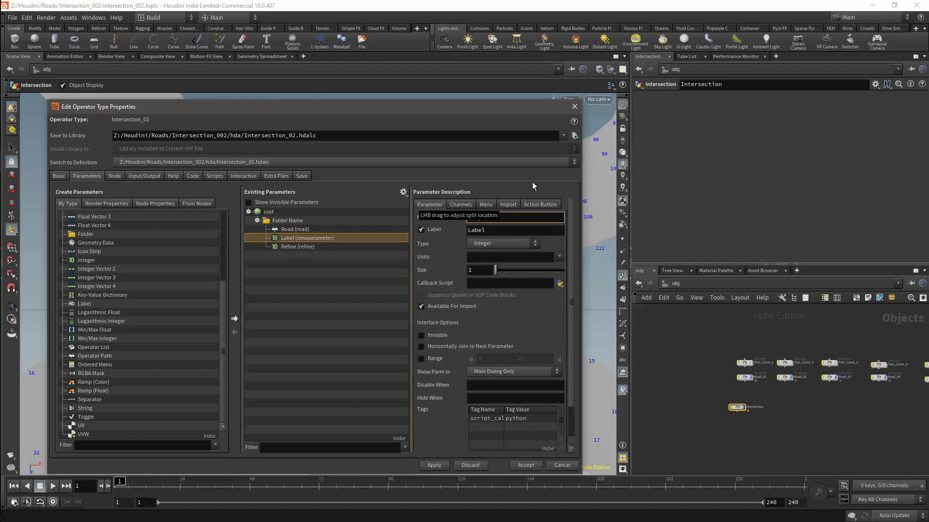
text(rt)
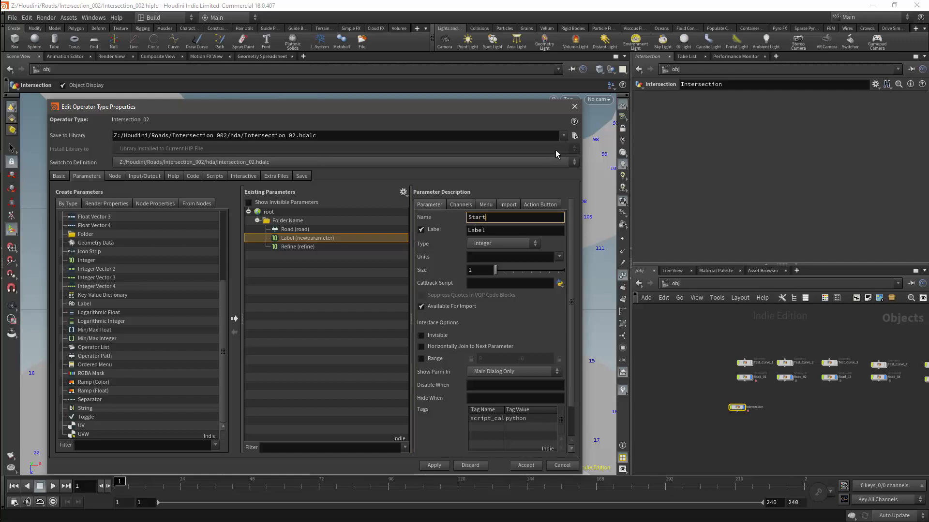
text(End)
key(Tab)
text(Starpoints / Endpoints)
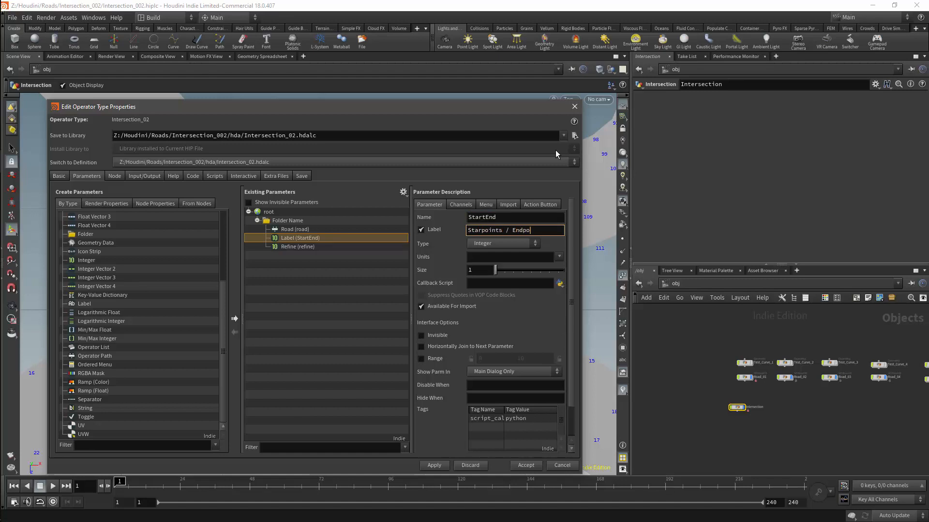
Add a Float parameter below Refine with the name distance and the label Distance
key(Return)
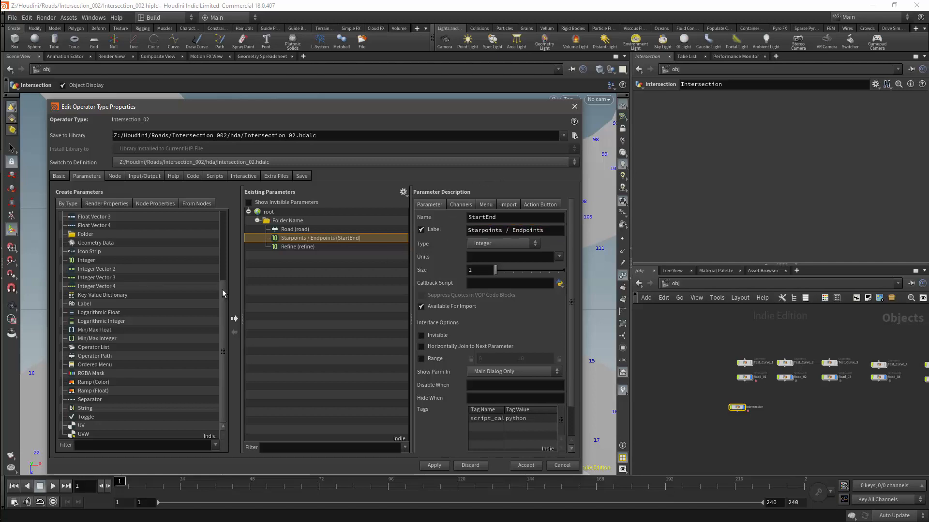
drag(222, 290, 225, 262)
drag(81, 242, 302, 239)
double_click(300, 255)
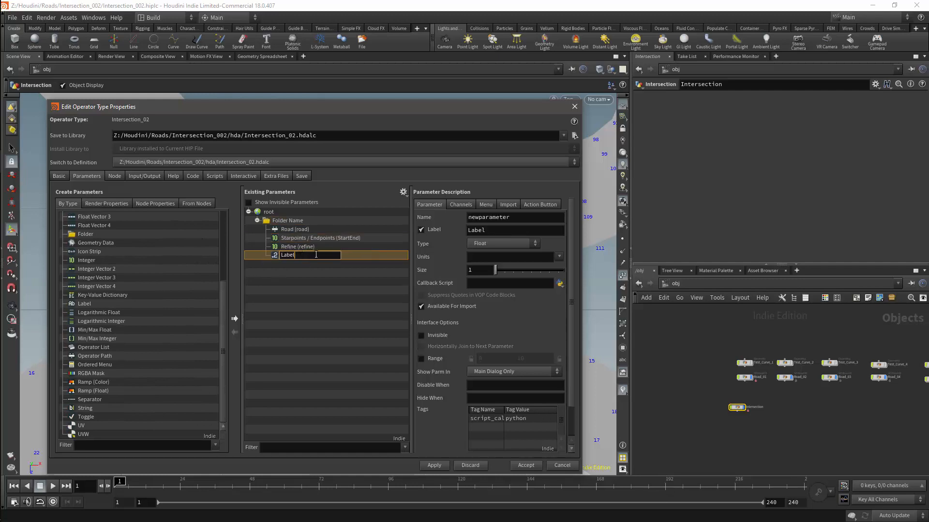
double_click(513, 218)
text(distance)
key(Tab)
text(Distance)
key(Return)
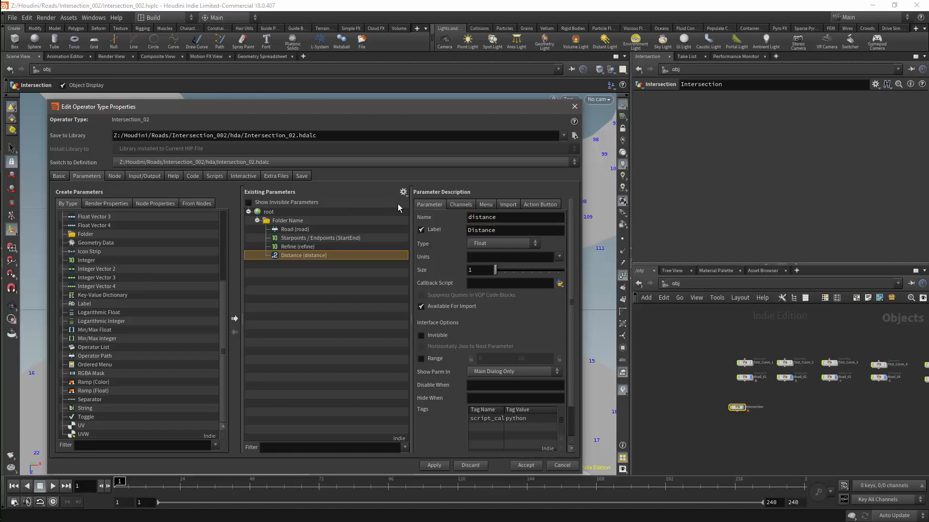
Change the type of the StartEnd parameter to Ordered Menu
click(317, 238)
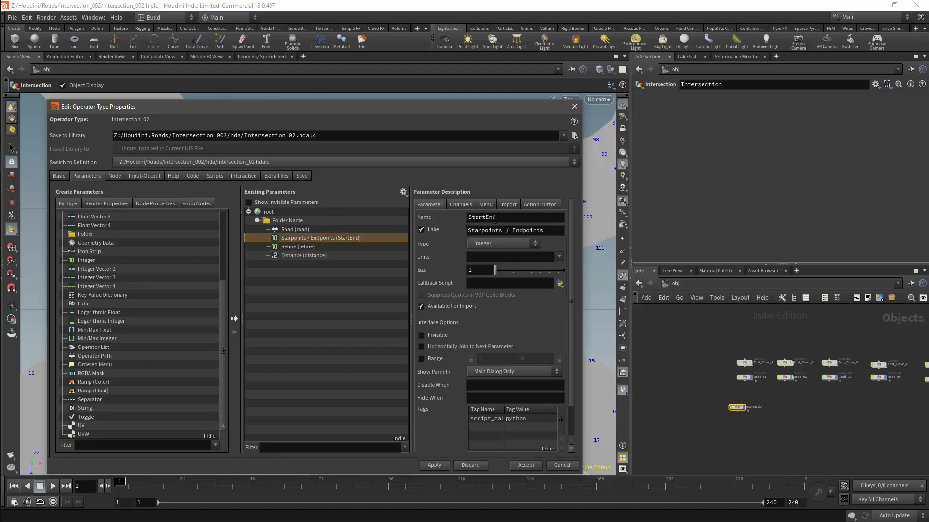
click(483, 242)
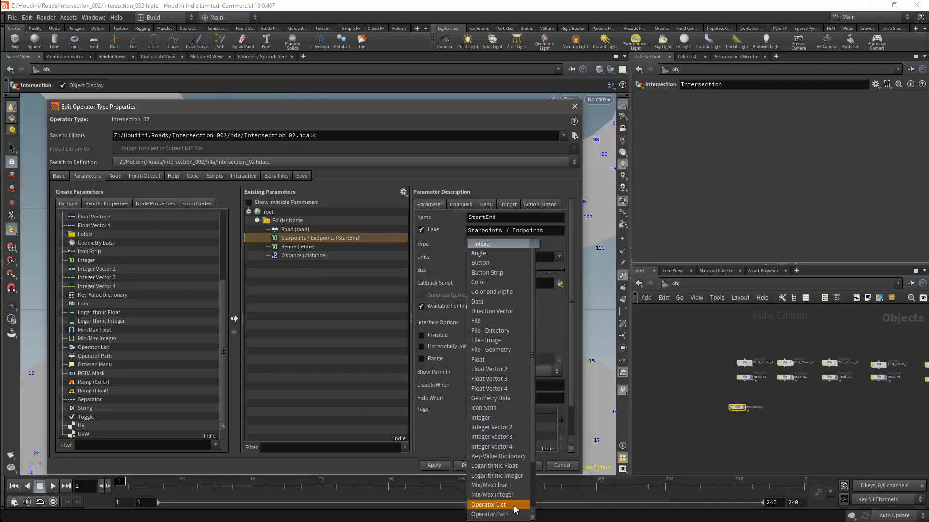
drag(531, 453, 533, 470)
click(497, 507)
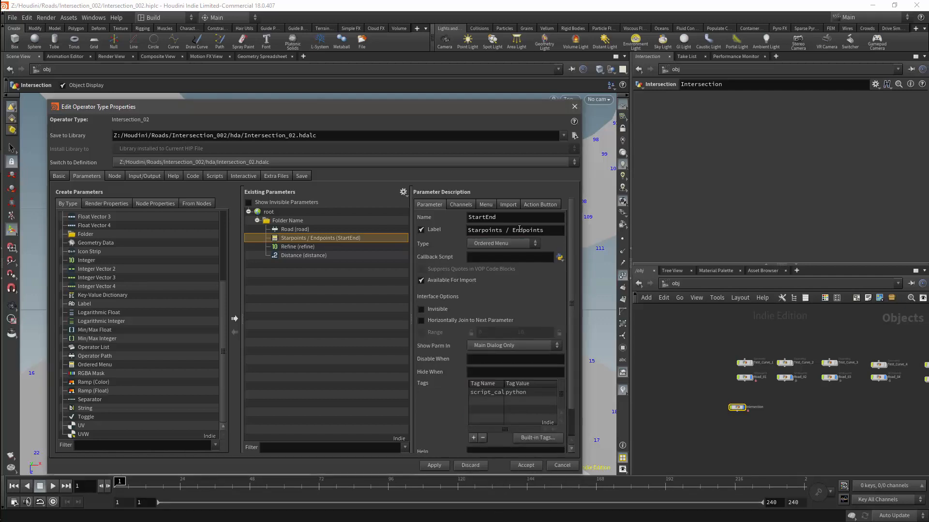
Give the StartEnd menu the items 0 "Endpoints" and 1 "Startpoints", and apply the changes to the asset
click(485, 205)
click(456, 253)
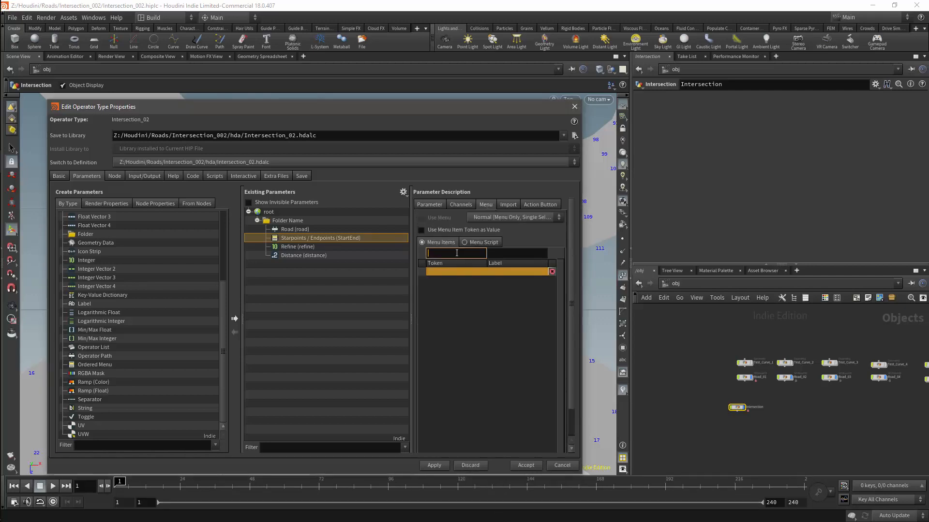
key(Tab)
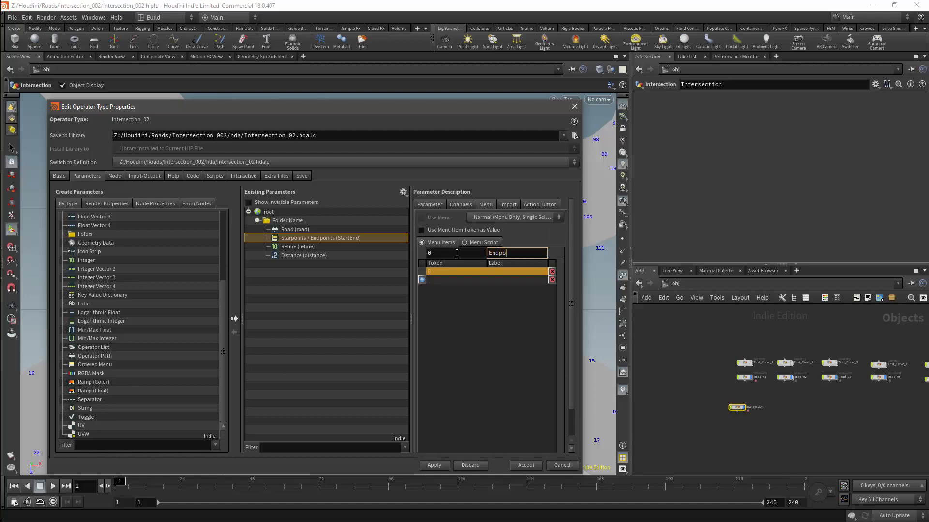
key(Tab)
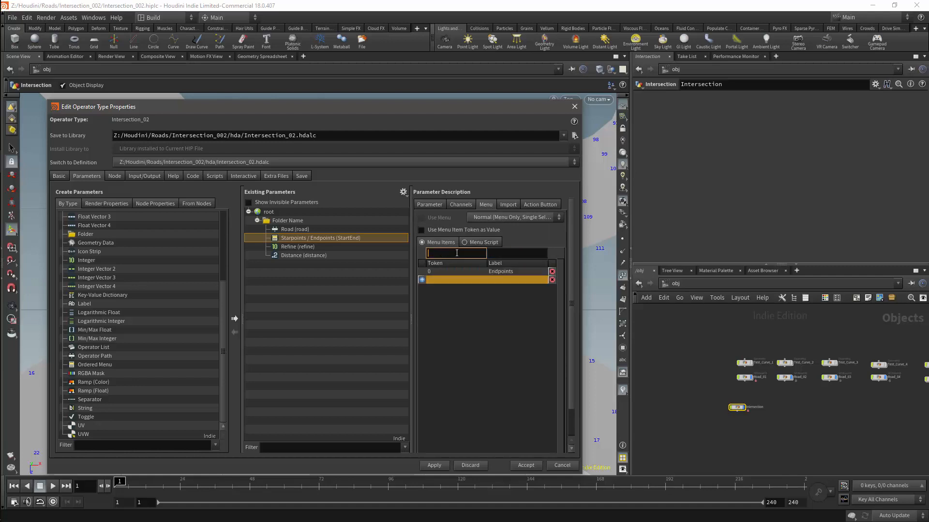
key(Tab)
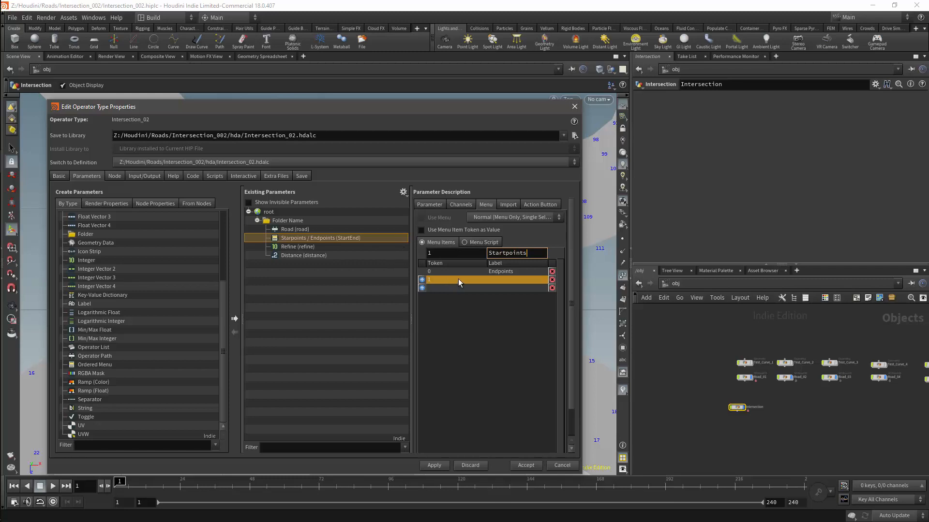
click(432, 466)
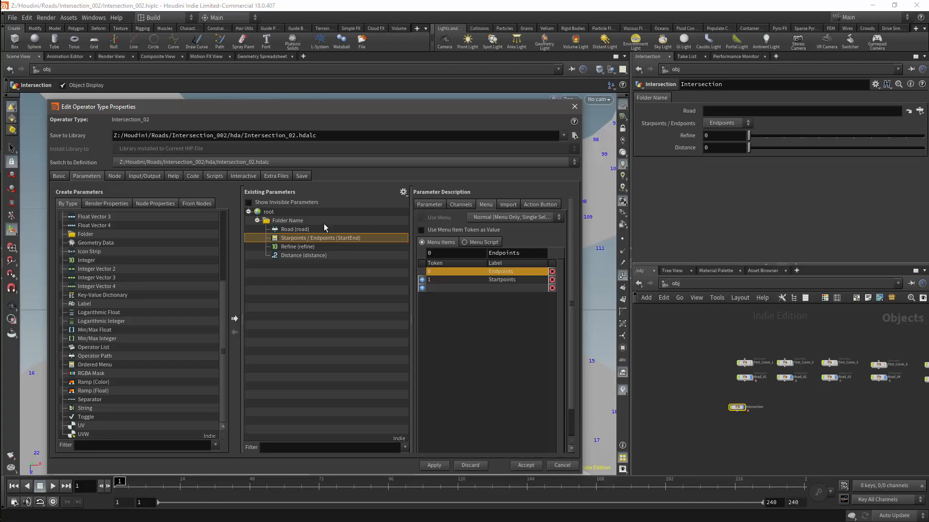
Label the parameter folder Roads, set its folder type to Multiparm Block (list), and apply the changes
click(288, 220)
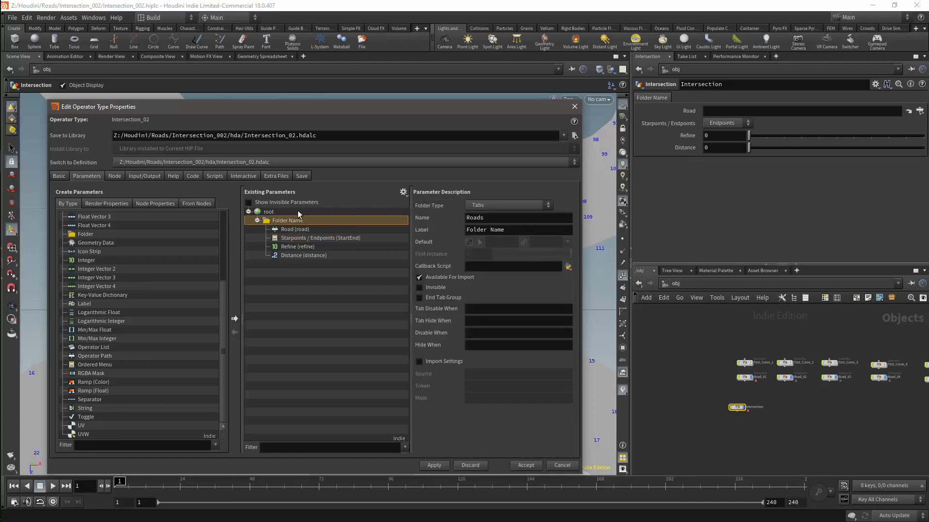
double_click(476, 218)
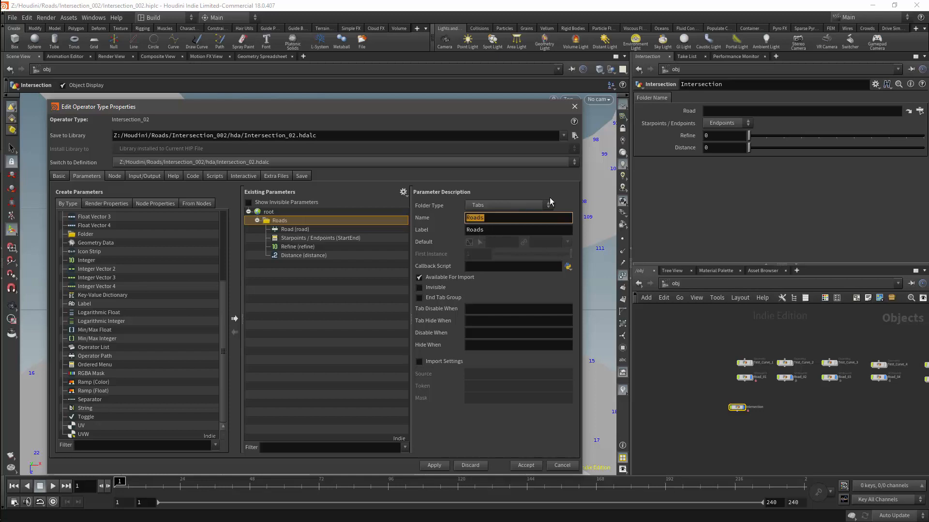
key(Return)
click(539, 205)
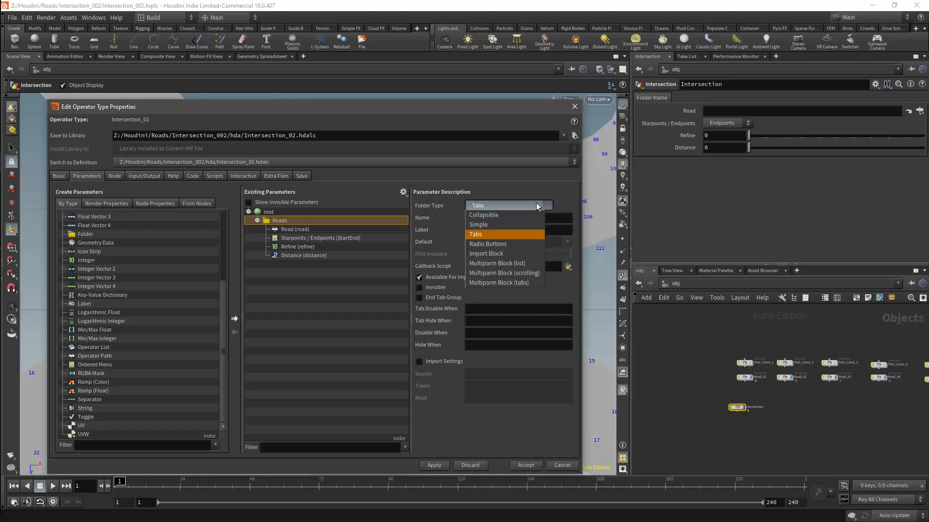
click(522, 263)
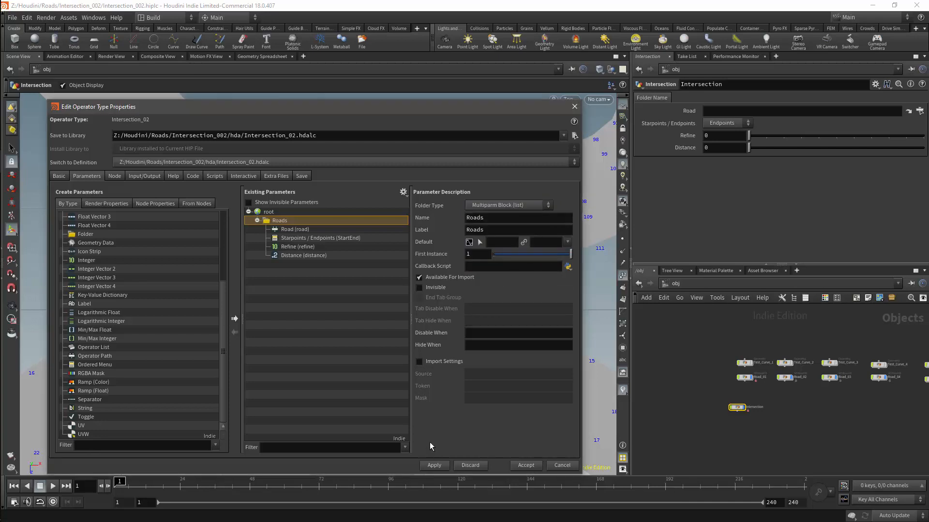
click(433, 466)
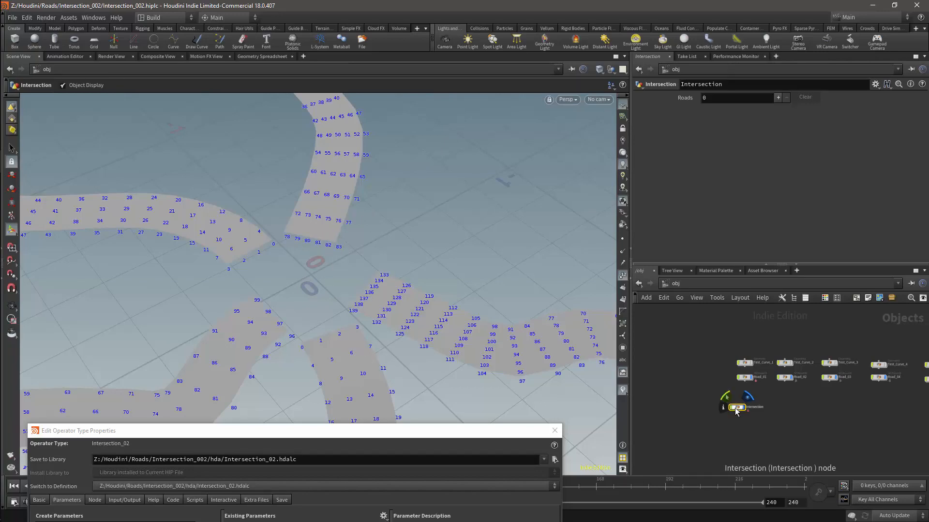
Add three road entries to the Roads list on the Intersection node
drag(736, 407, 740, 409)
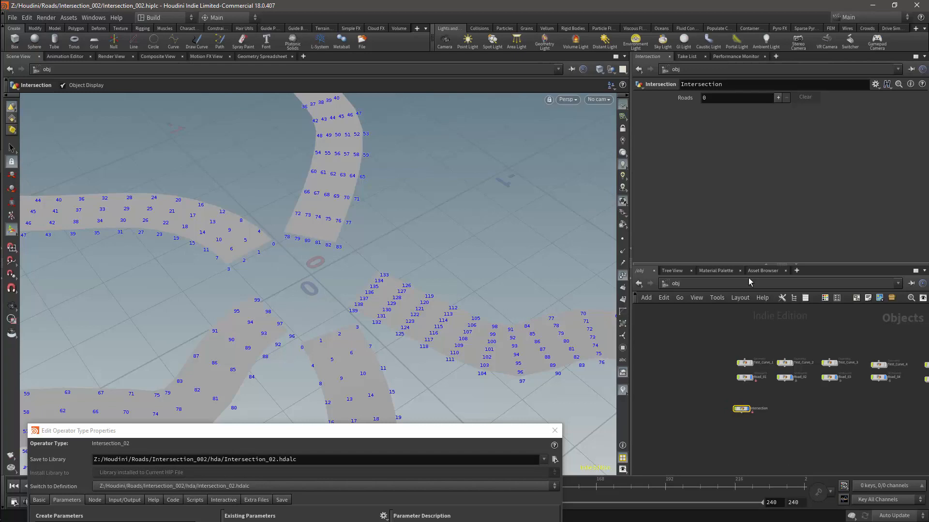
click(777, 97)
click(777, 98)
click(777, 98)
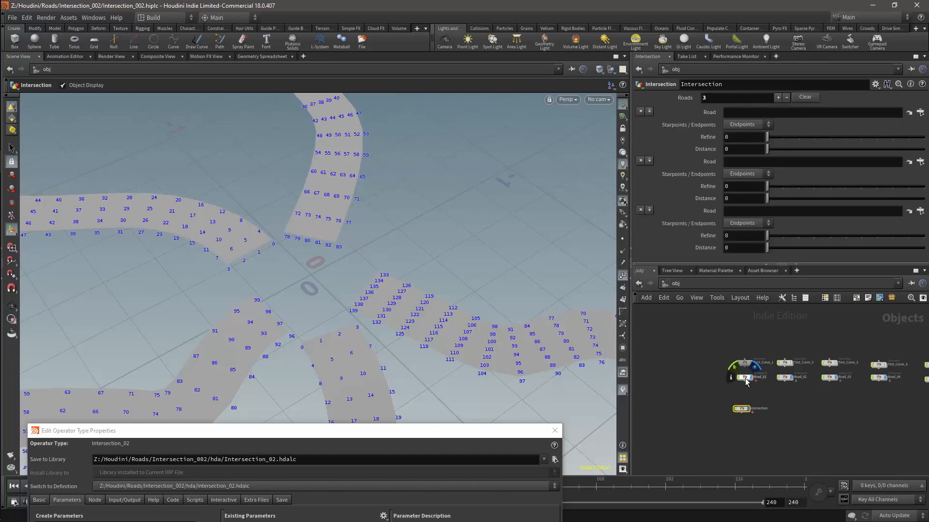
Assign the Road_01, Road_02 and Road_03 nodes to the first, second and third Road parameters respectively
drag(747, 381, 766, 198)
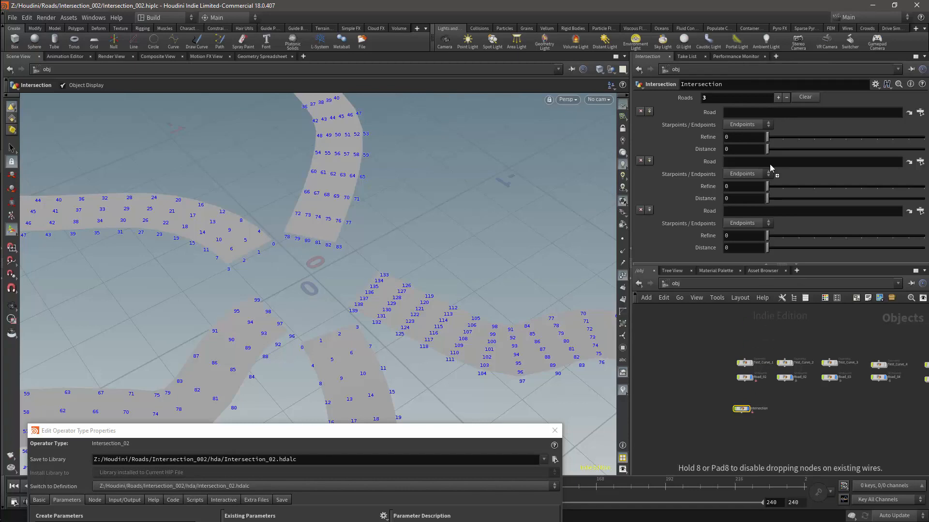
drag(771, 114, 771, 112)
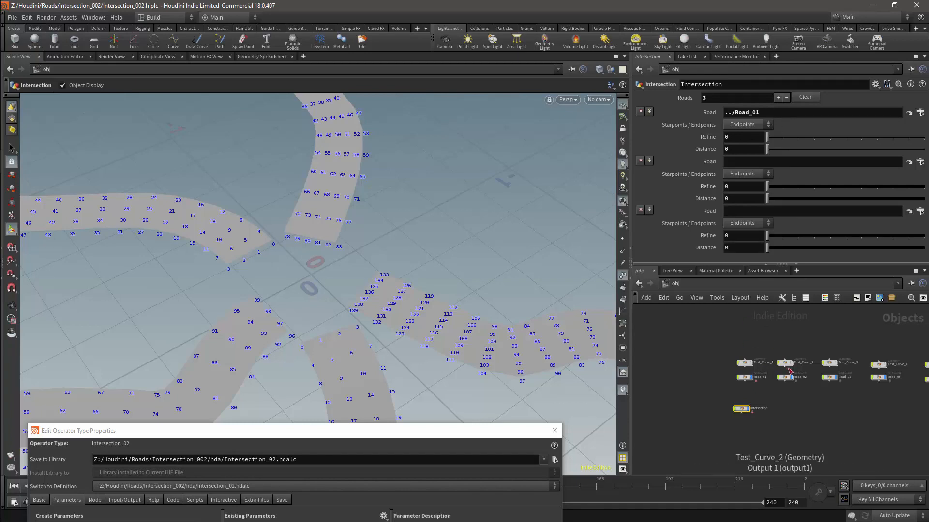
drag(787, 381, 785, 163)
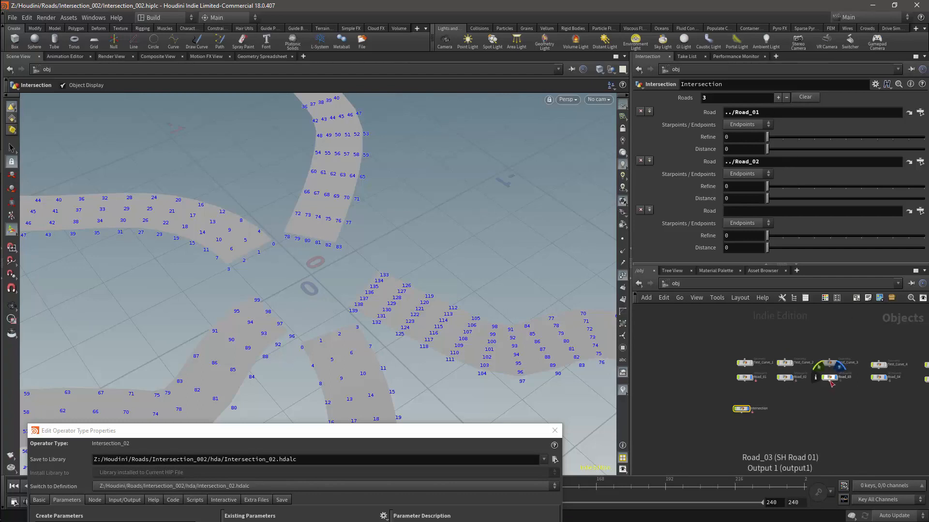
drag(831, 384, 803, 212)
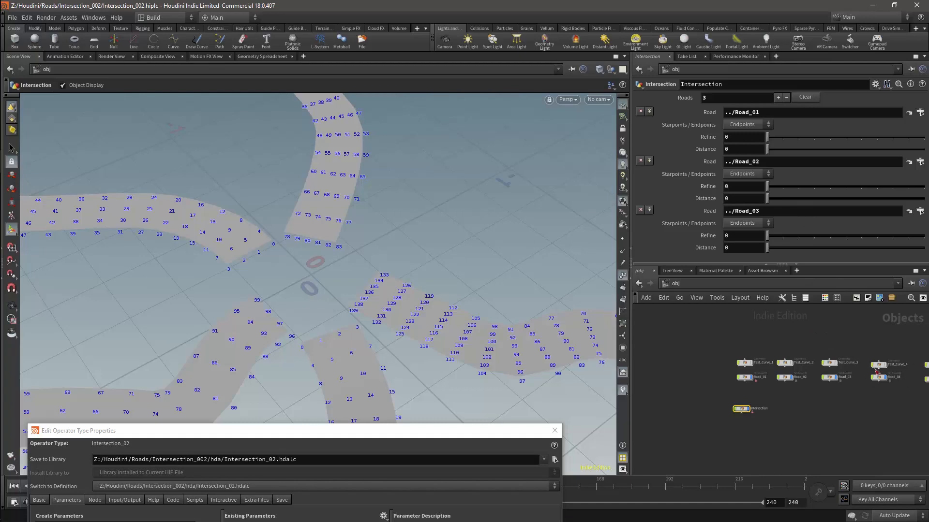
Inside the Intersection network, duplicate the first road branch's six nodes, from Object Merge to Attribute Wrangle, into empty space
double_click(741, 410)
scroll(798, 344, down, 10)
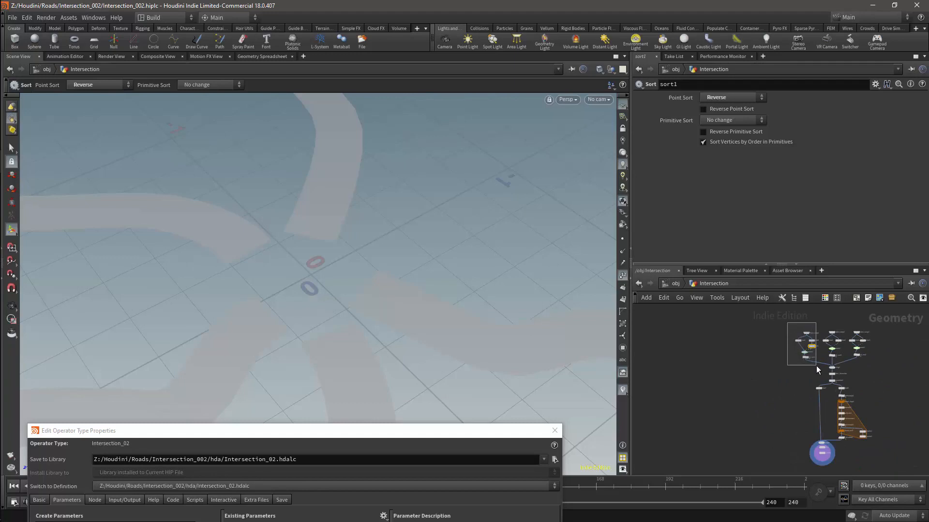
drag(816, 370, 811, 366)
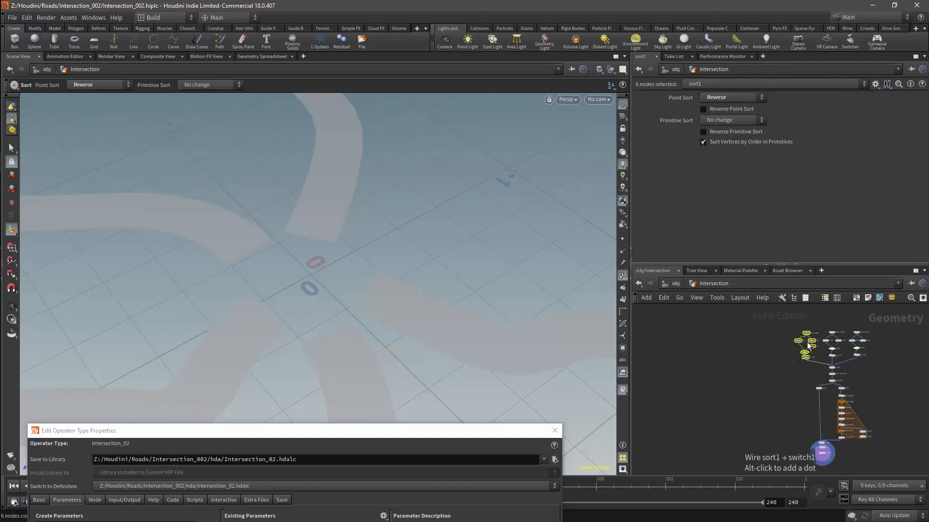
key(ctrl+v)
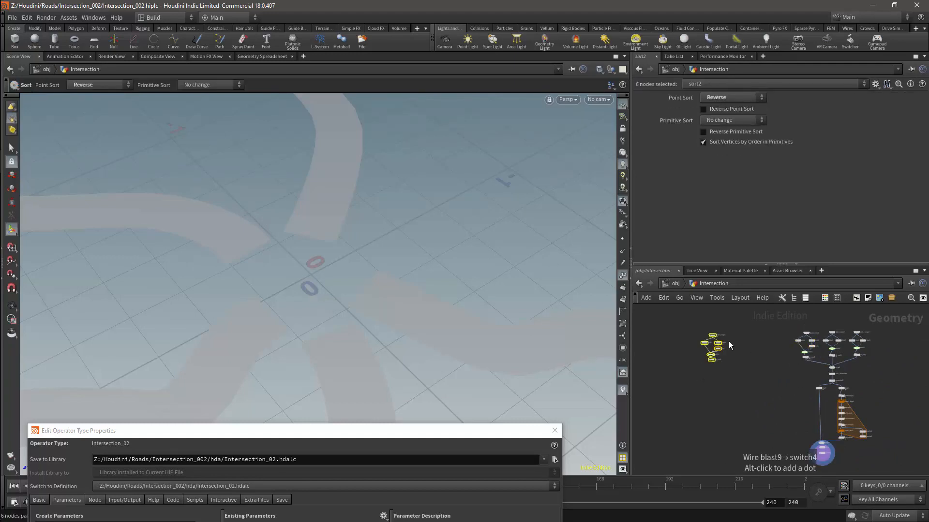
middle_drag(746, 335, 771, 334)
right_drag(769, 333, 784, 348)
middle_drag(784, 347, 815, 357)
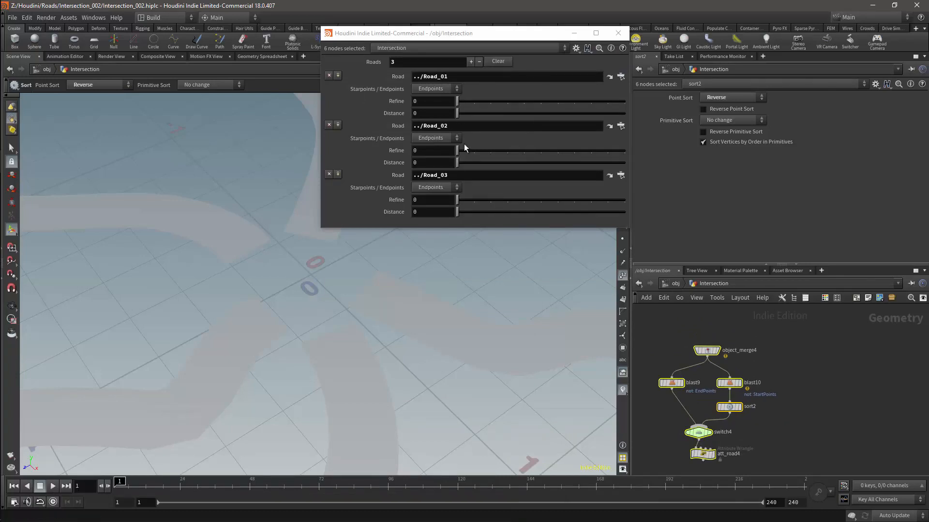
Add a For-Each Number loop beside the duplicated road branch
click(794, 377)
key(Tab)
mouse_move(799, 376)
text(for)
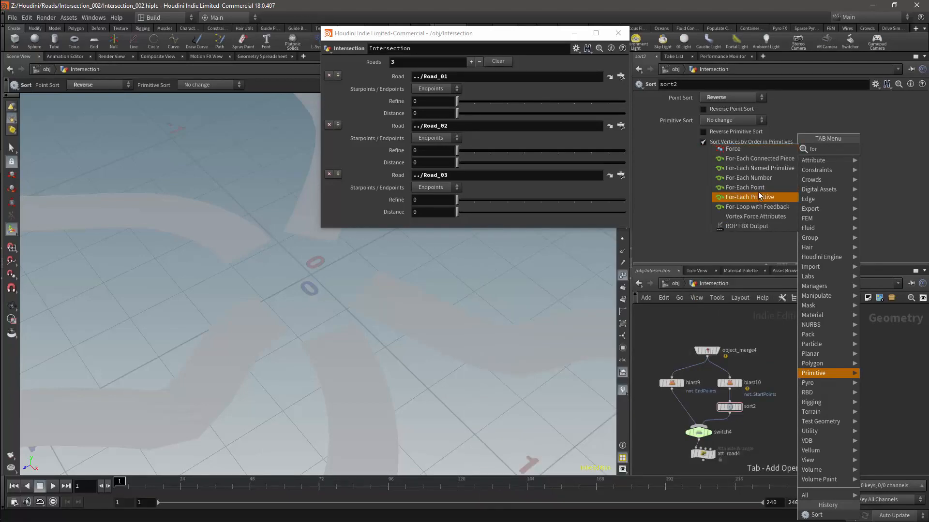
click(761, 179)
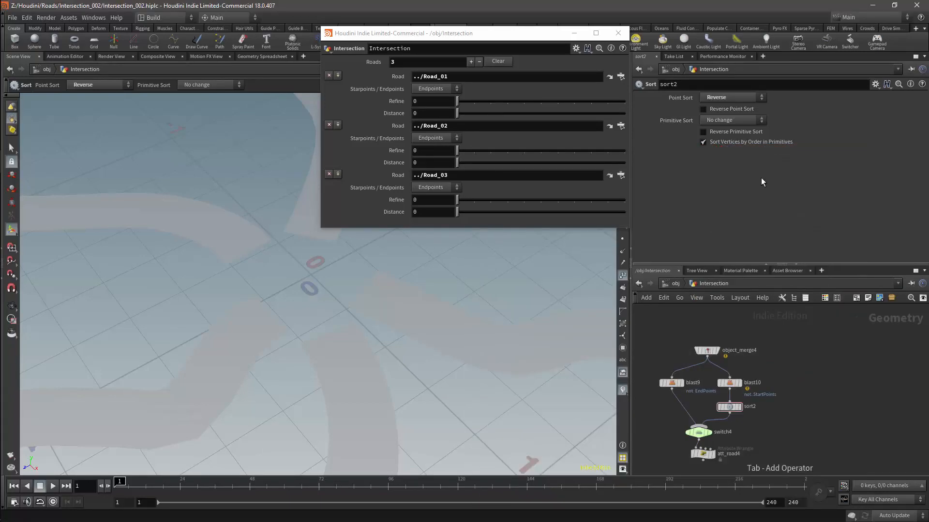
drag(802, 411, 802, 428)
Spread the For-Each loop's begin, count and end nodes apart, and reposition object_merge4 above its two Blast nodes
drag(797, 339, 808, 387)
drag(800, 422, 800, 492)
middle_drag(806, 430, 783, 435)
drag(777, 382, 778, 335)
drag(848, 380, 858, 330)
mouse_move(862, 408)
middle_down()
mouse_move(872, 393)
mouse_move(871, 408)
middle_up()
drag(697, 357, 718, 340)
click(726, 350)
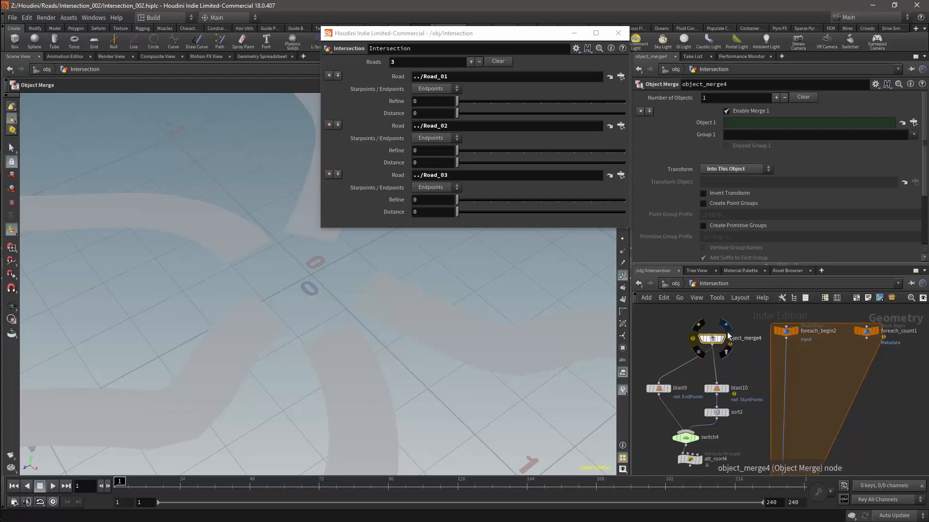
middle_drag(719, 340, 712, 386)
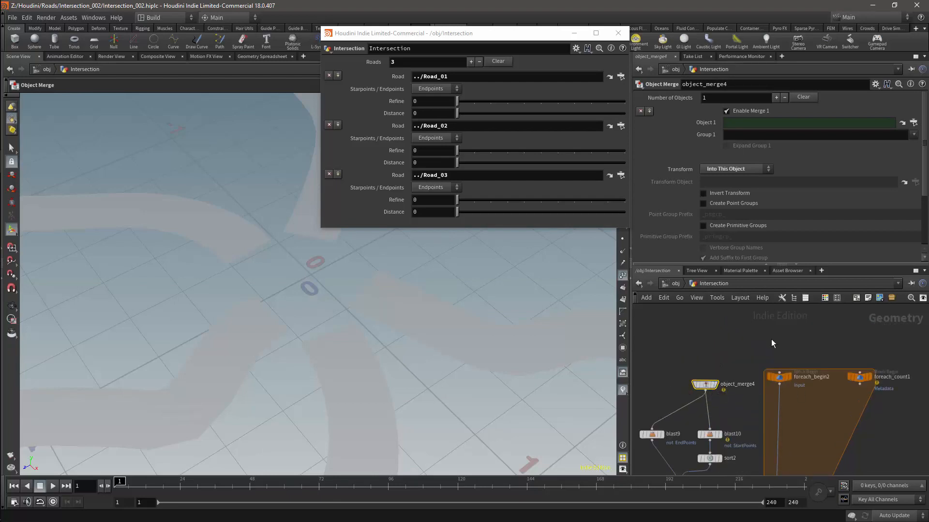
drag(707, 383, 779, 372)
key(y)
drag(752, 332, 754, 391)
Insert a Merge node inside the loop on the wire below foreach_begin2
mouse_move(714, 352)
mouse_down()
mouse_move(692, 356)
mouse_move(701, 373)
mouse_up()
middle_drag(773, 348, 784, 315)
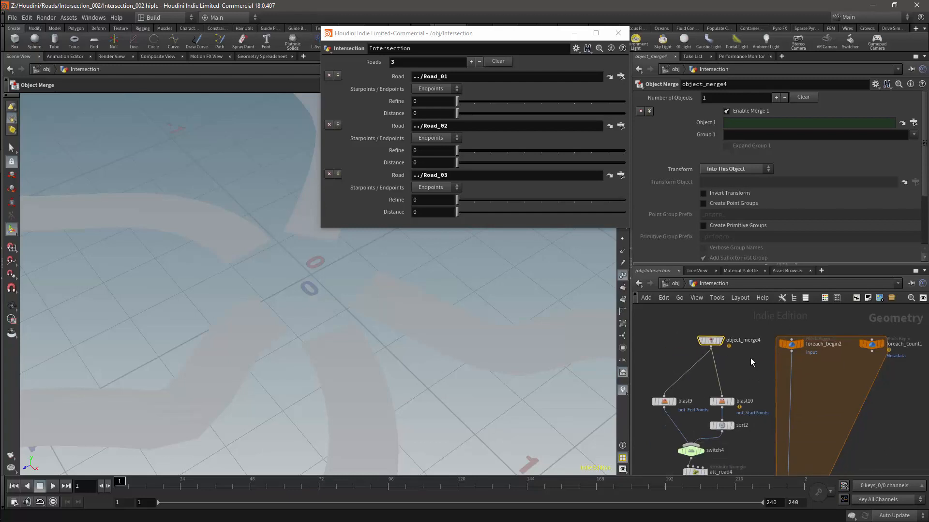
key(Tab)
text(merg)
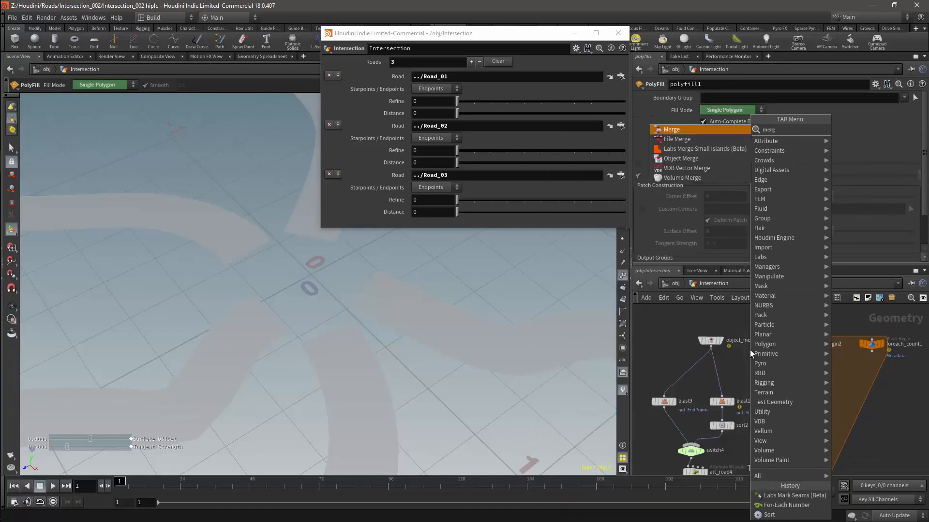
key(Return)
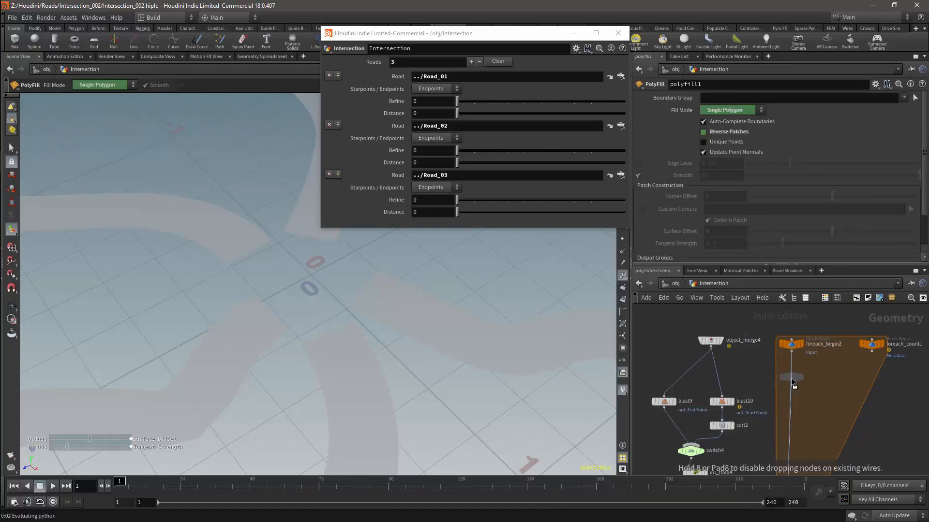
click(794, 383)
Wire object_merge4 into the new Merge node and order it ahead of foreach_begin2 in the inputs
click(710, 347)
click(795, 377)
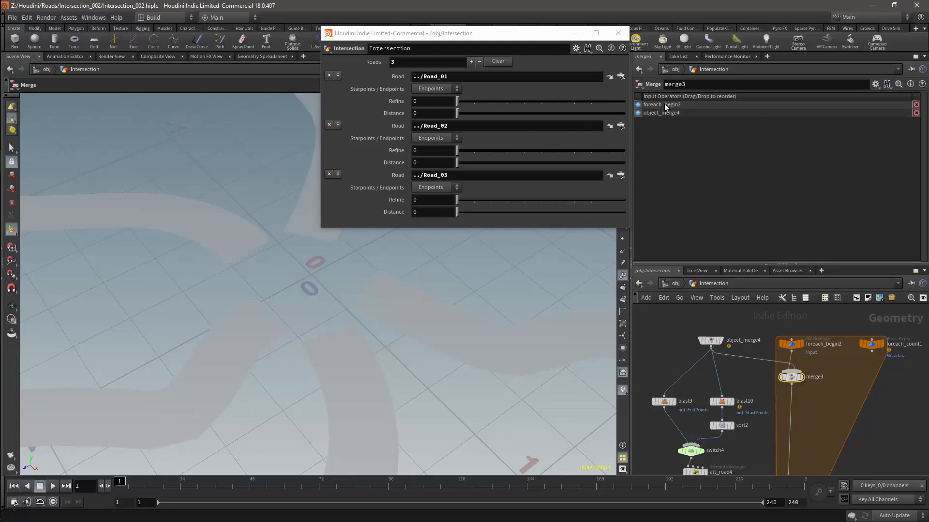
drag(643, 113, 645, 103)
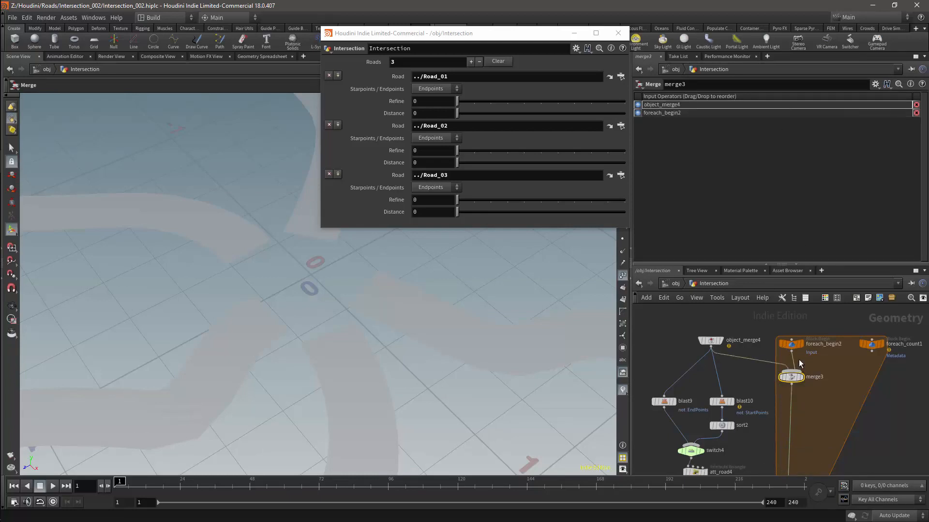
Wire the merge3 output into both blast9 and blast10
middle_drag(882, 383, 865, 362)
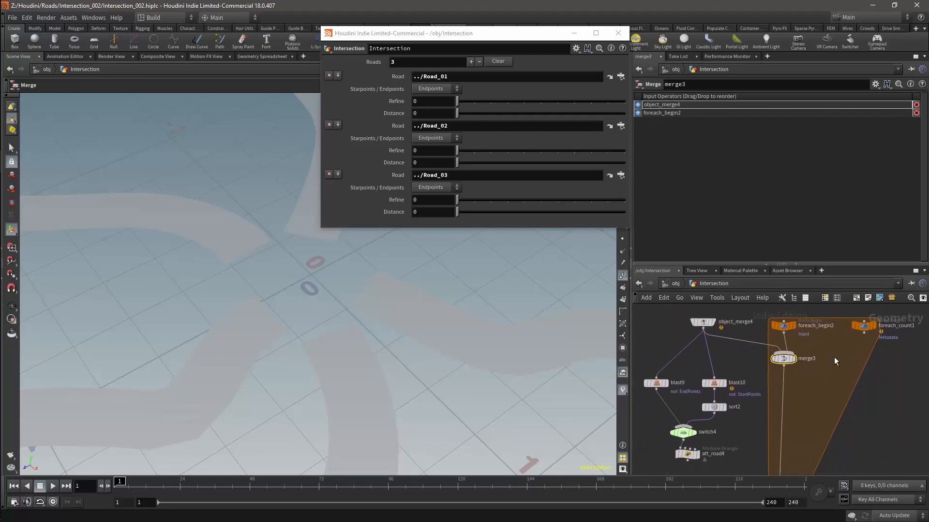
drag(785, 364, 656, 377)
drag(778, 368, 714, 377)
middle_drag(832, 385, 836, 337)
Move the Blast, sort, switch and att_road4 nodes toward the loop and wire att_road4 into foreach_end2
drag(649, 309, 724, 400)
drag(723, 337, 775, 343)
drag(743, 418, 782, 438)
click(707, 431)
Tidy the loop layout by lining up merge3, the Blast branch, att_road4 and foreach_end2 beneath foreach_begin2
middle_drag(794, 369, 748, 404)
drag(724, 377, 761, 373)
drag(668, 372, 757, 400)
drag(691, 426, 729, 418)
middle_click(755, 401)
middle_drag(727, 433, 703, 389)
drag(678, 403, 709, 400)
drag(720, 432, 710, 438)
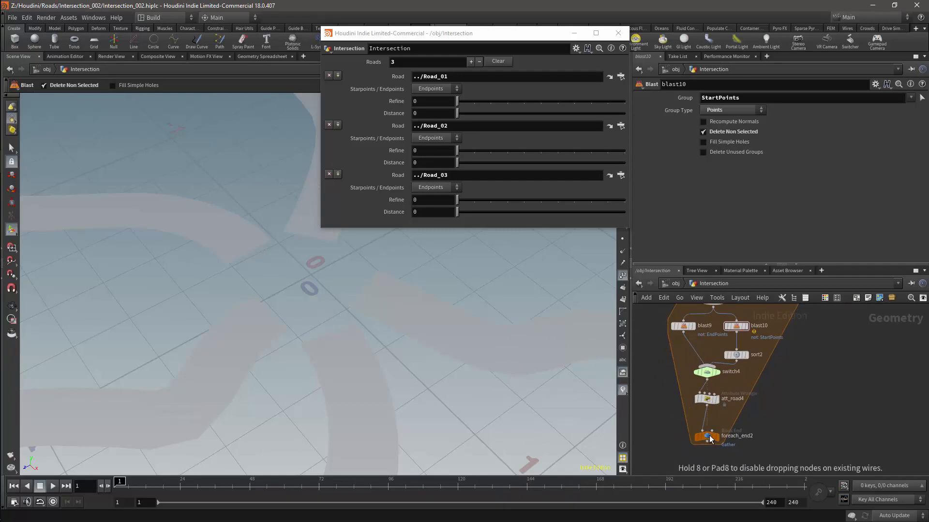
middle_drag(799, 373, 779, 435)
right_drag(787, 371, 771, 369)
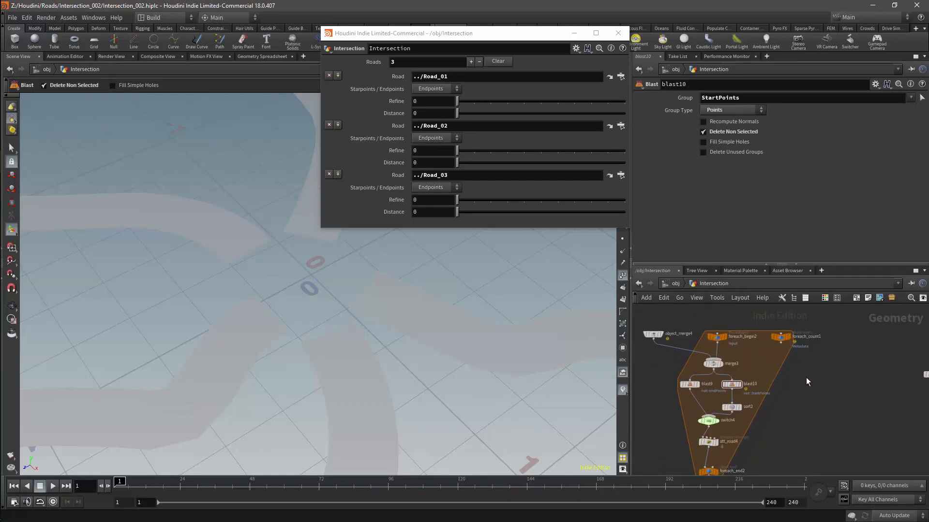
middle_drag(805, 383, 815, 360)
Drive the Iterations of foreach_end2 with a relative channel reference to the Roads parameter
click(717, 449)
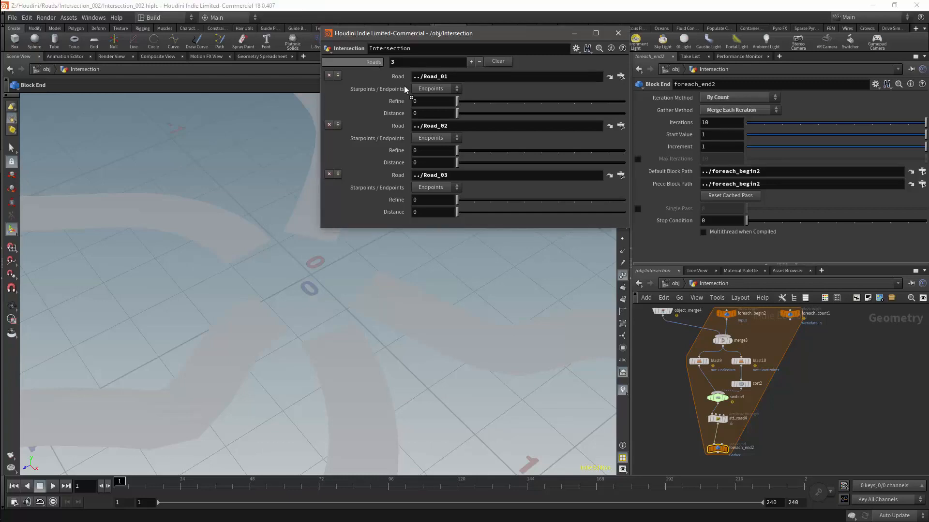
drag(705, 126, 706, 126)
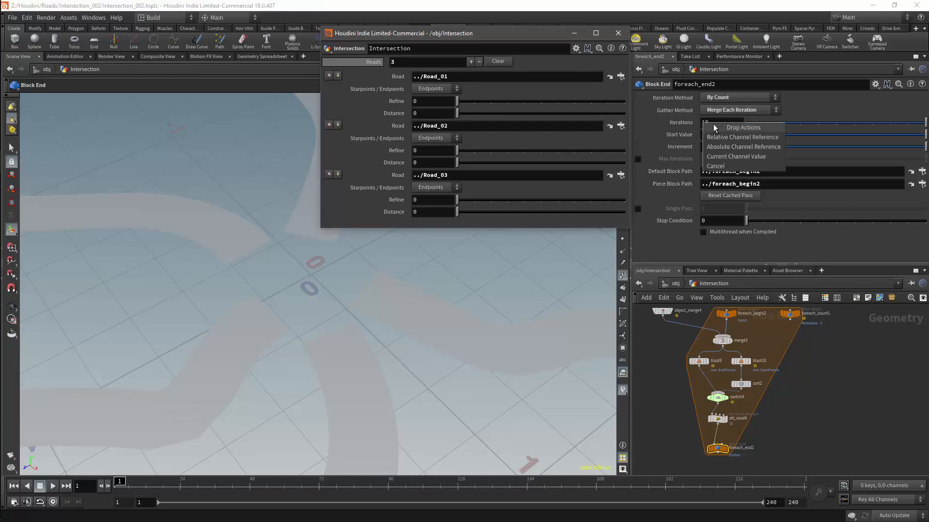
click(727, 138)
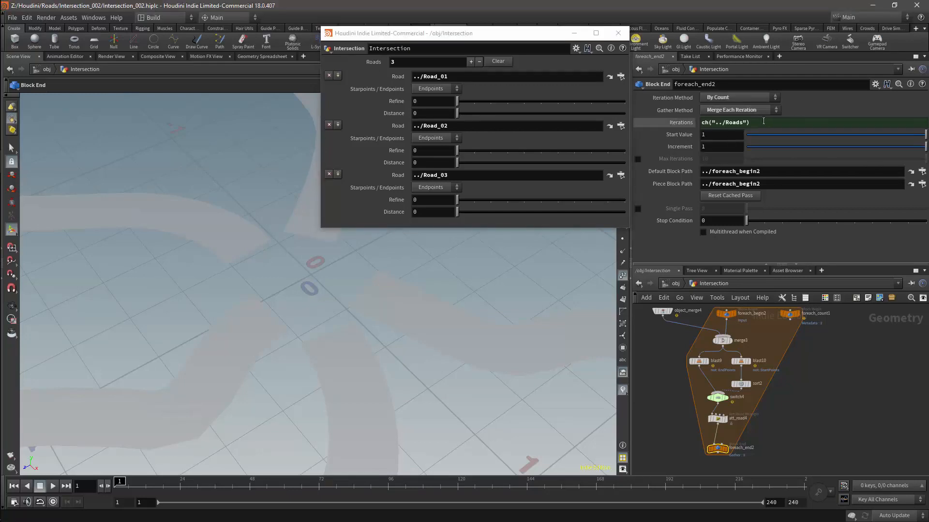
click(685, 124)
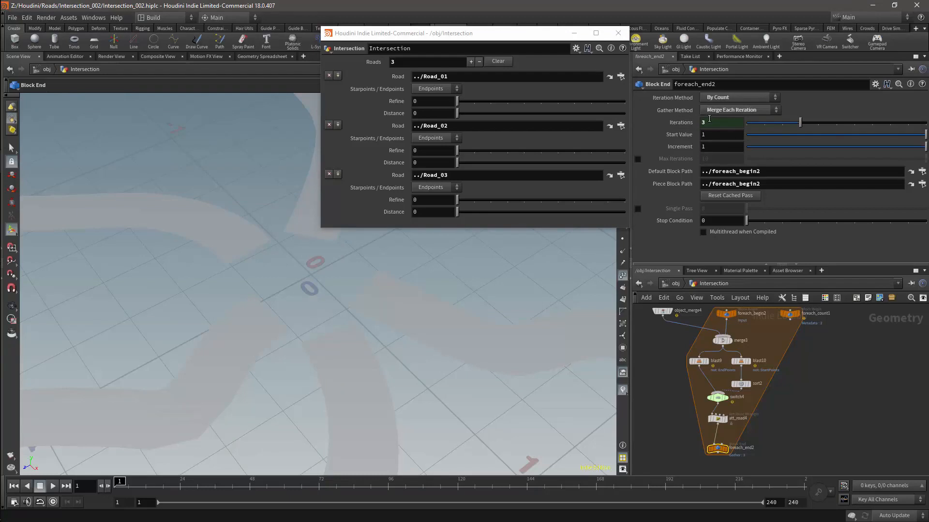
click(479, 61)
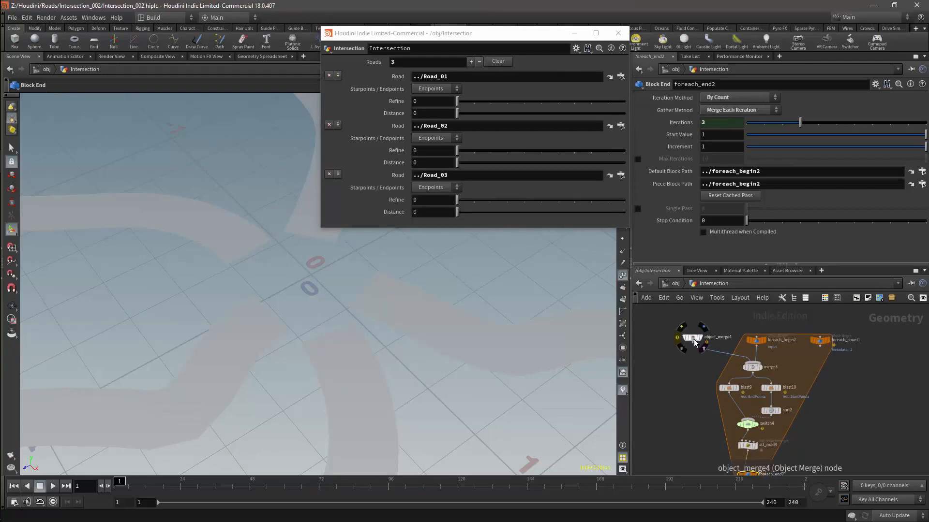
Delete the channel reference from the Object 1 parameter of object_merge4
click(695, 339)
drag(694, 122, 707, 125)
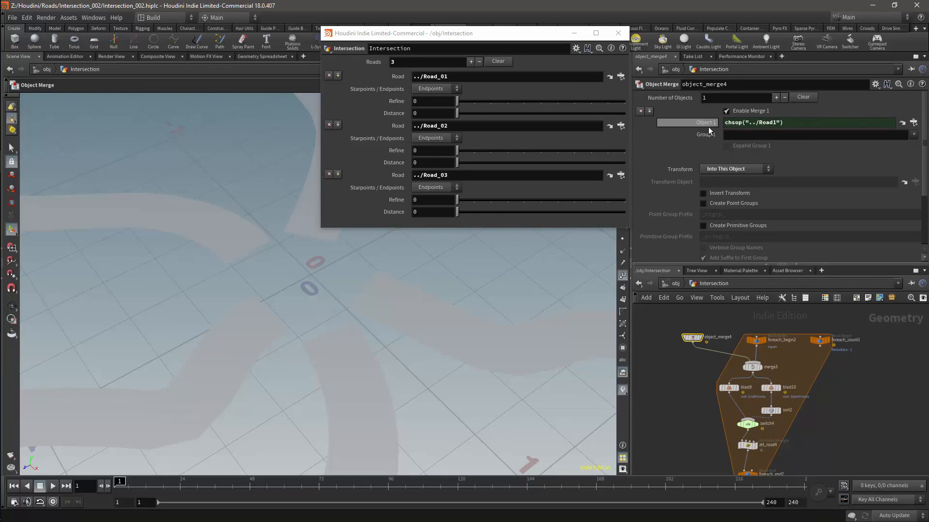
right_click(703, 122)
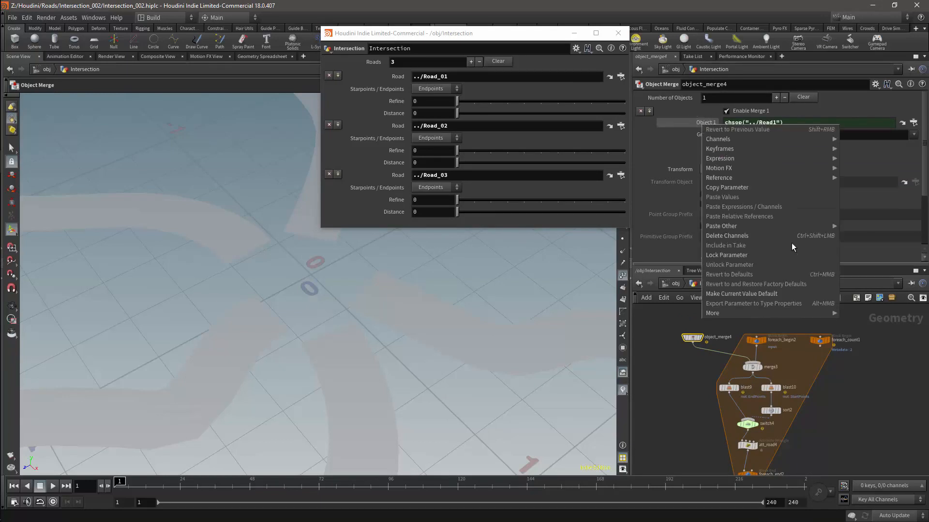
click(742, 235)
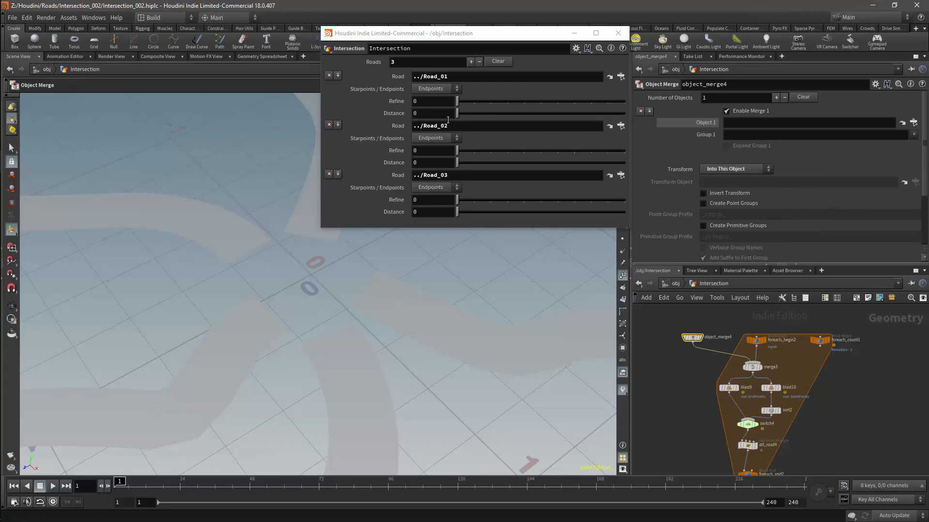
Set Object 1 of object_merge4 to `chsop("../road1")` by referencing the first Road parameter
drag(400, 79, 692, 152)
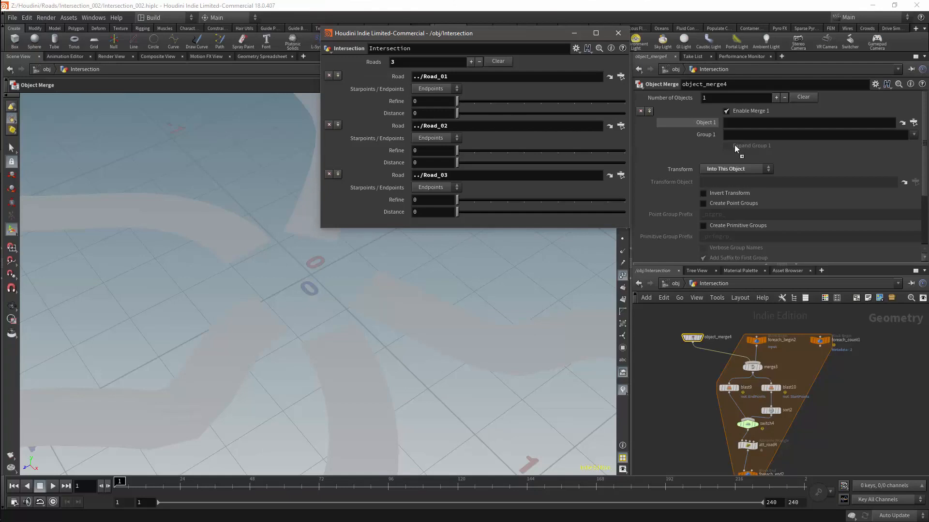
drag(739, 120, 741, 122)
click(763, 133)
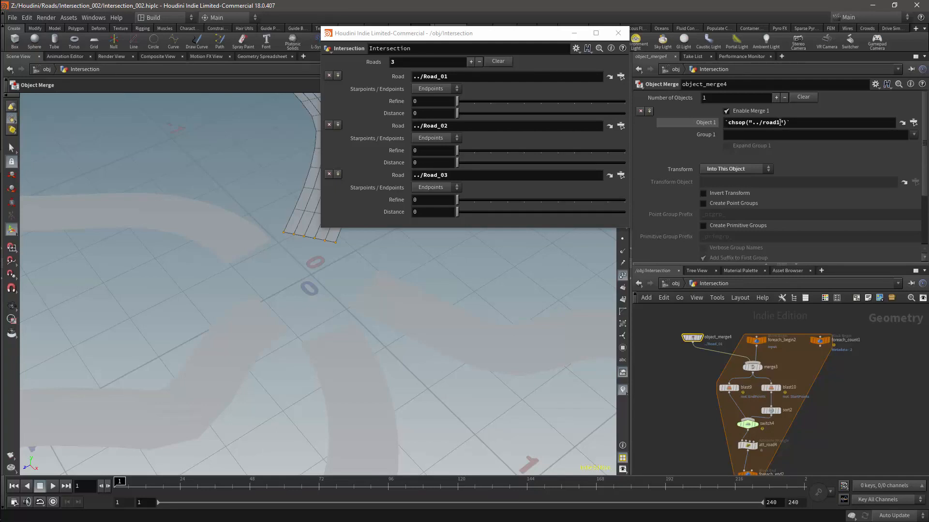
text())
mouse_move(696, 343)
Replace the fixed road number in the Object 1 expression with an open concatenation, `chsop("../road" + )`
click(781, 122)
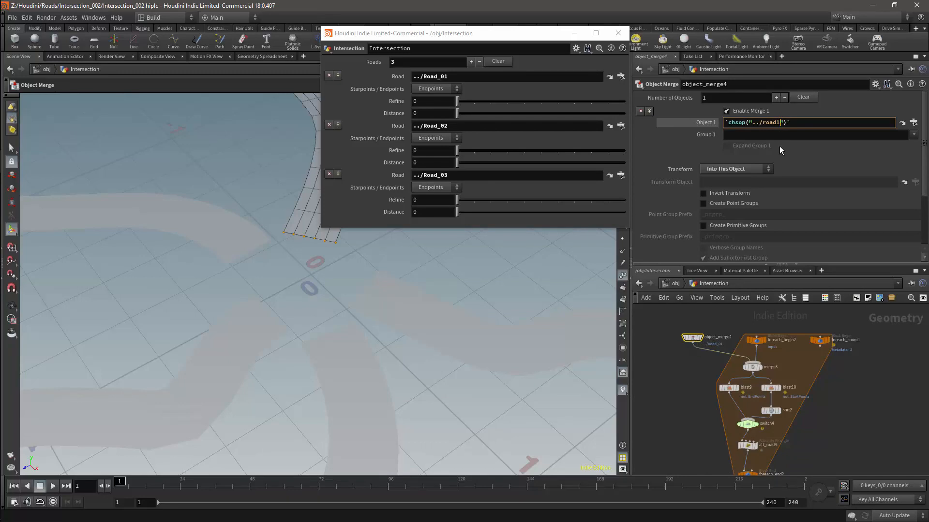
key(BackSpace)
key(Right)
key(Right)
text(+)
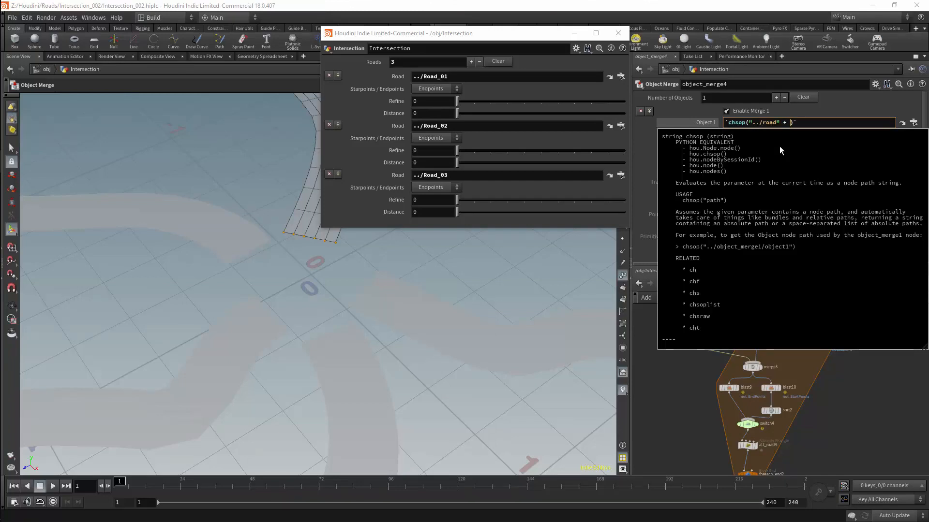
click(686, 378)
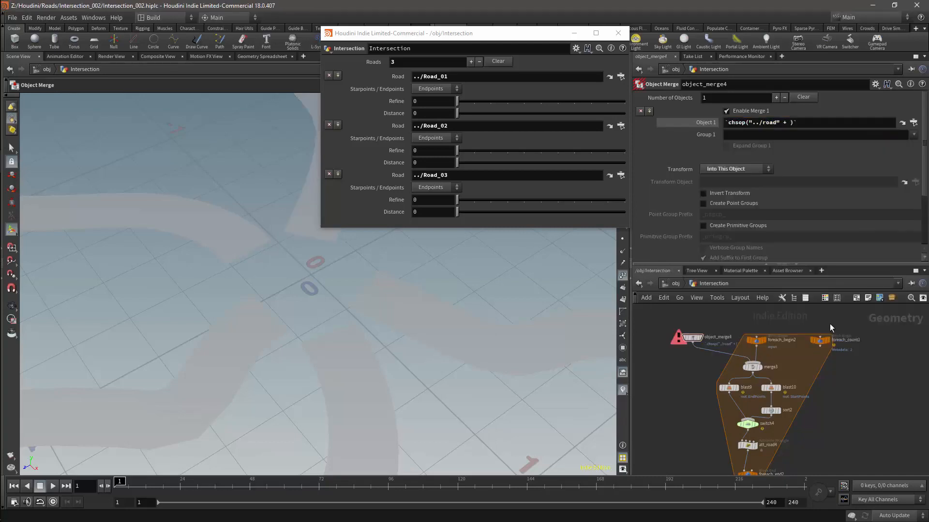
Inspect the detail attributes of foreach_count1 in the Geometry Spreadsheet and save the scene
click(826, 346)
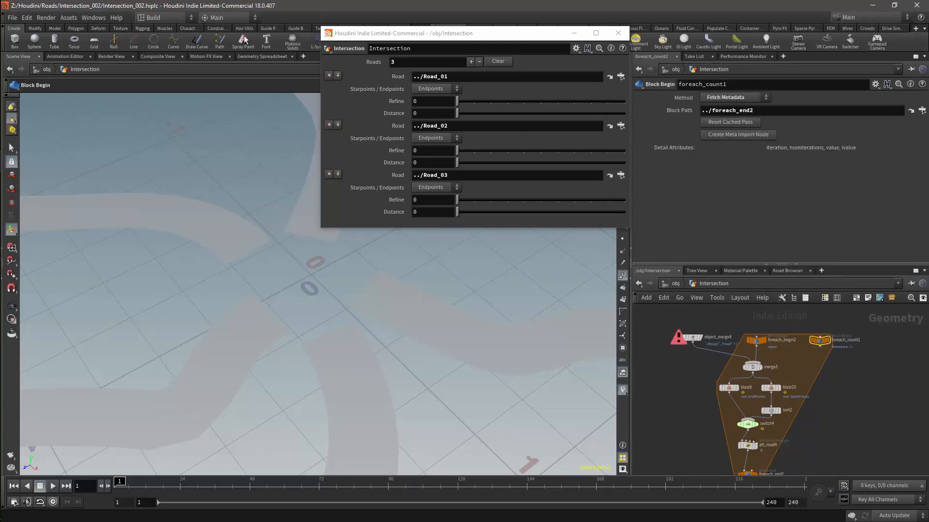
click(265, 56)
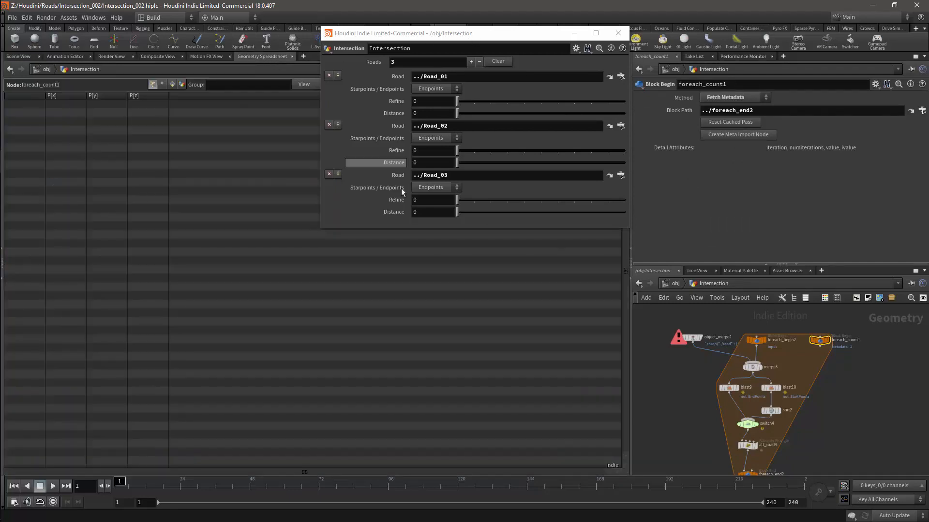
click(182, 85)
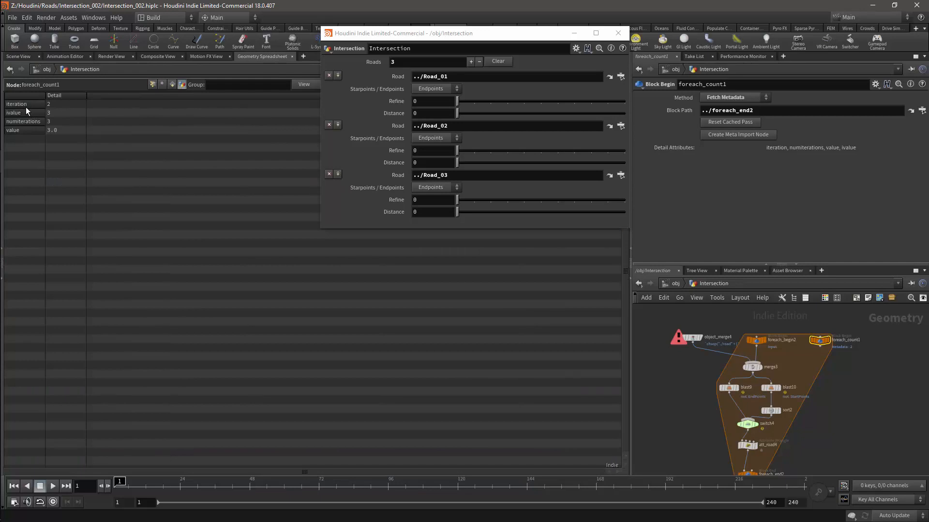
key(ctrl+s)
Extend the Object 1 expression of object_merge4 to `chsop("../road" + (detail() + 1 ))`
click(692, 338)
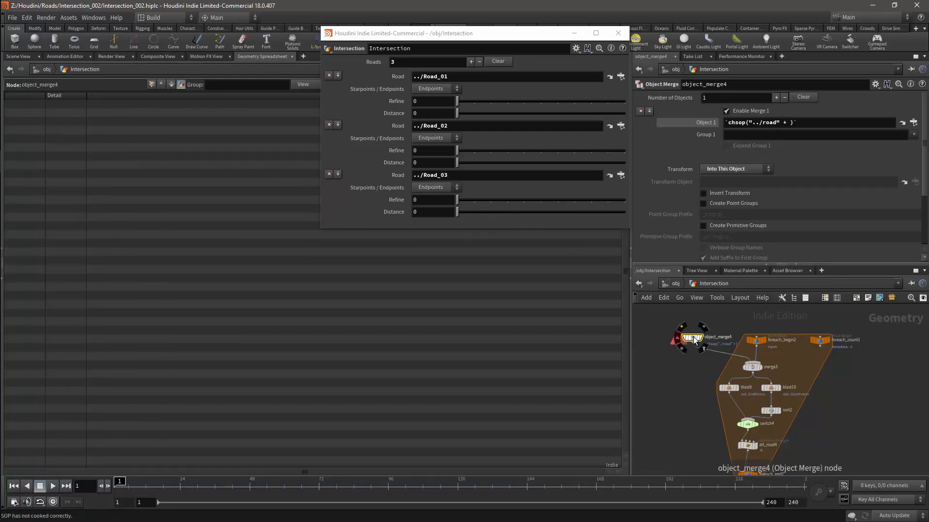
click(782, 124)
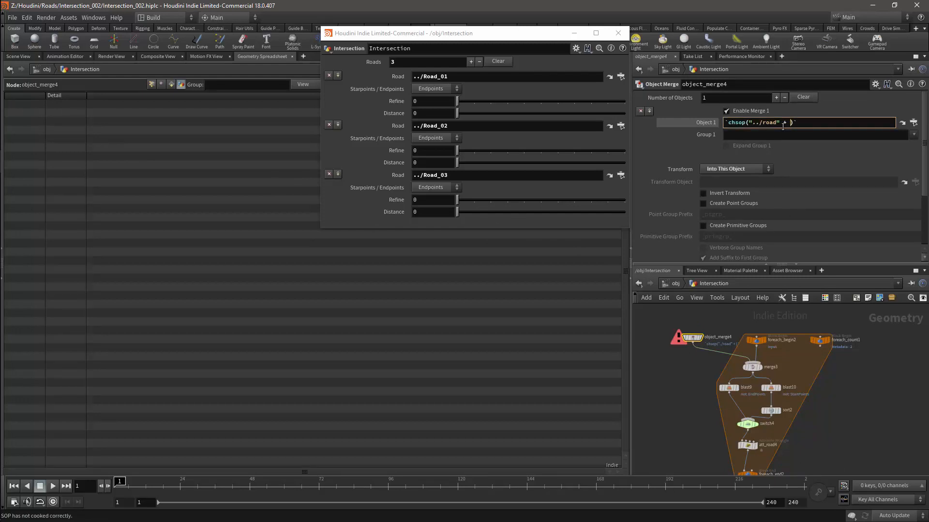
text(()
text(detail)
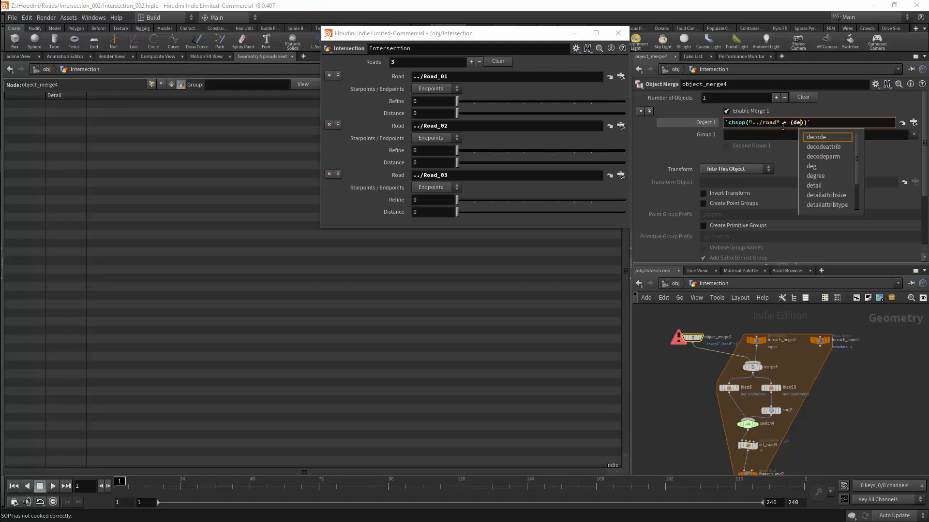
text(() )
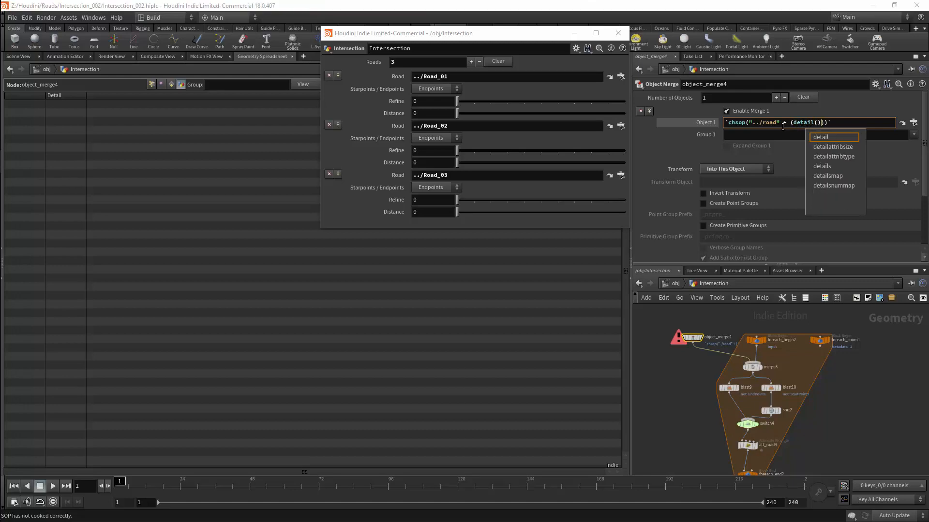
text())
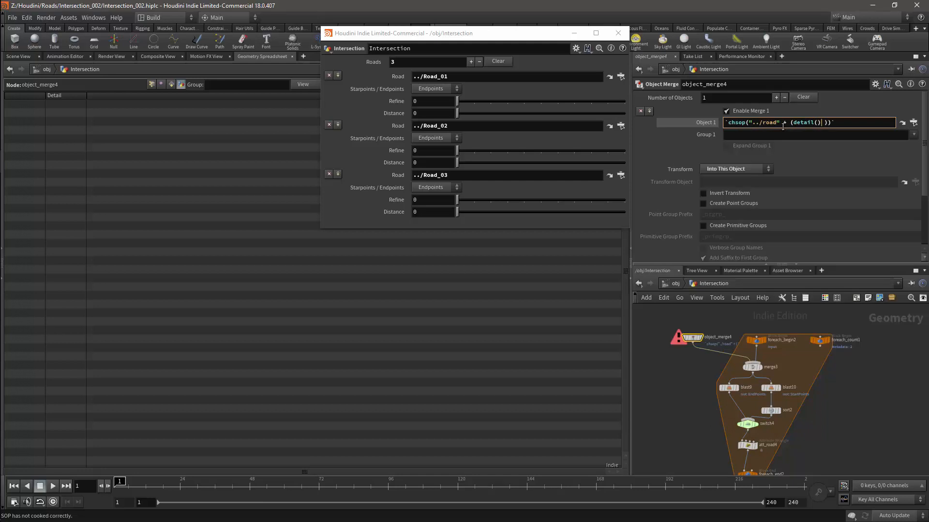
text(+ 1)
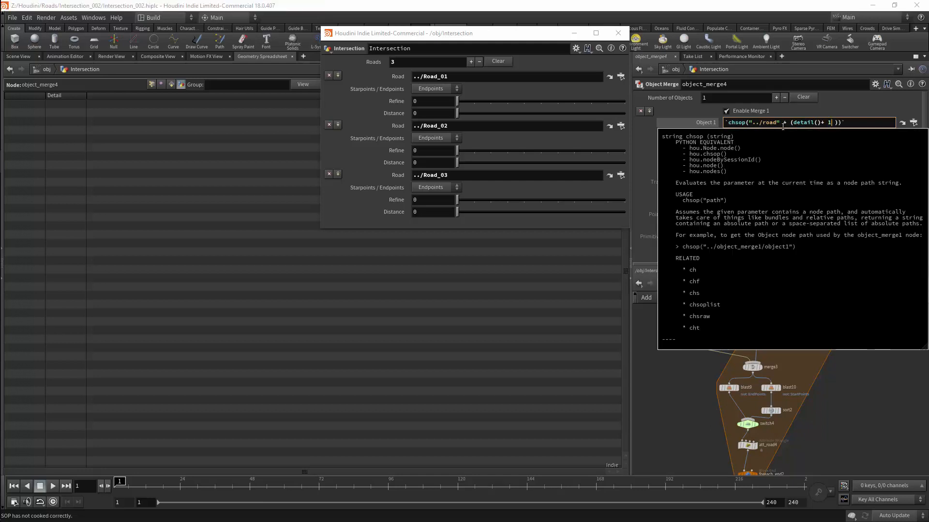
key(Left)
key(Left)
key(Left)
click(835, 107)
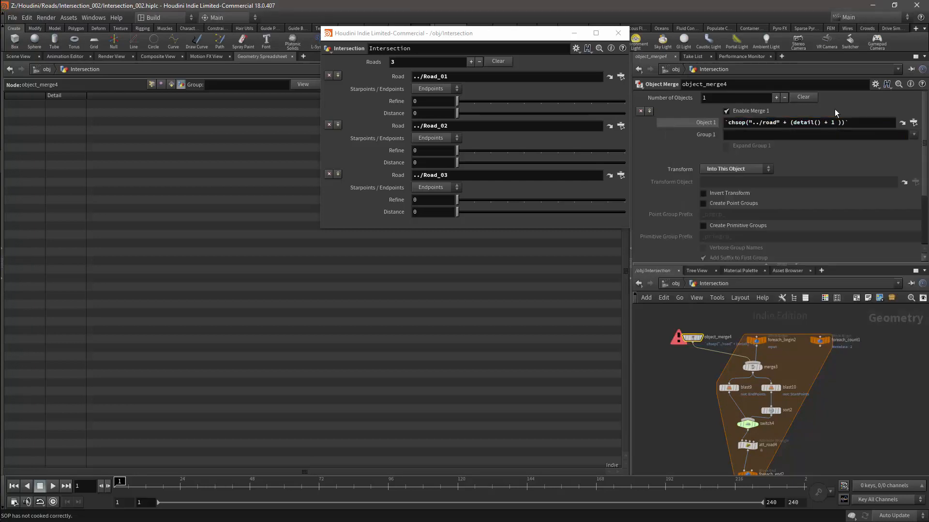
Fill the detail call in the Object 1 expression with "../foreach_count1/" and the "iteration" attribute
click(814, 123)
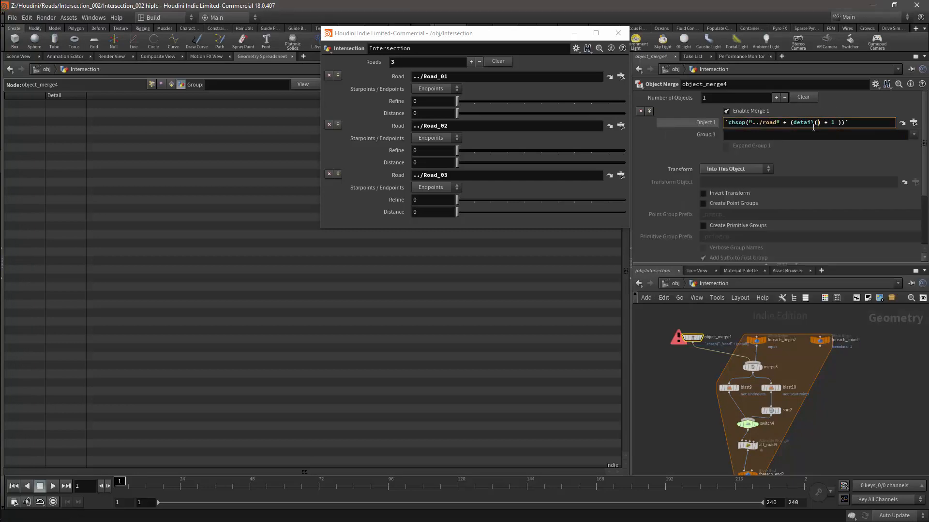
text("")
key(Left)
text(../for)
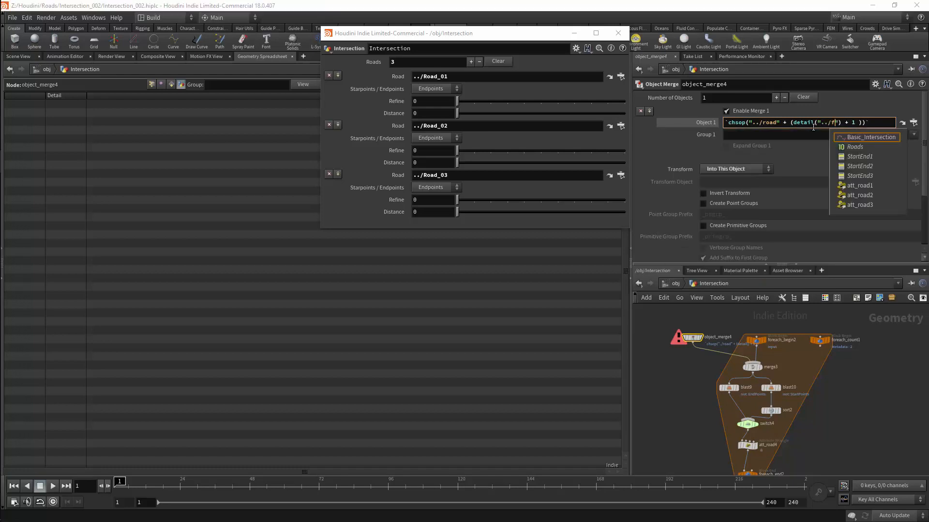
key(Down)
key(Down)
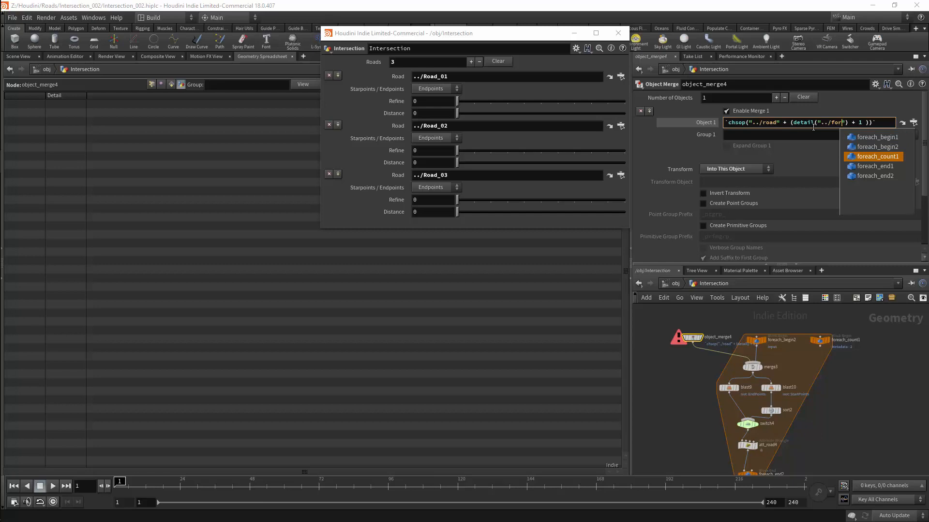
key(Return)
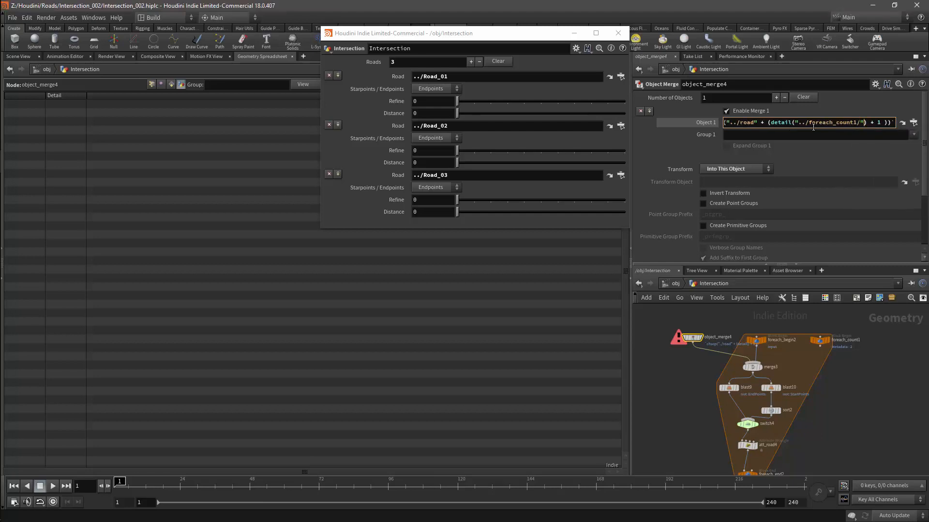
text(, "")
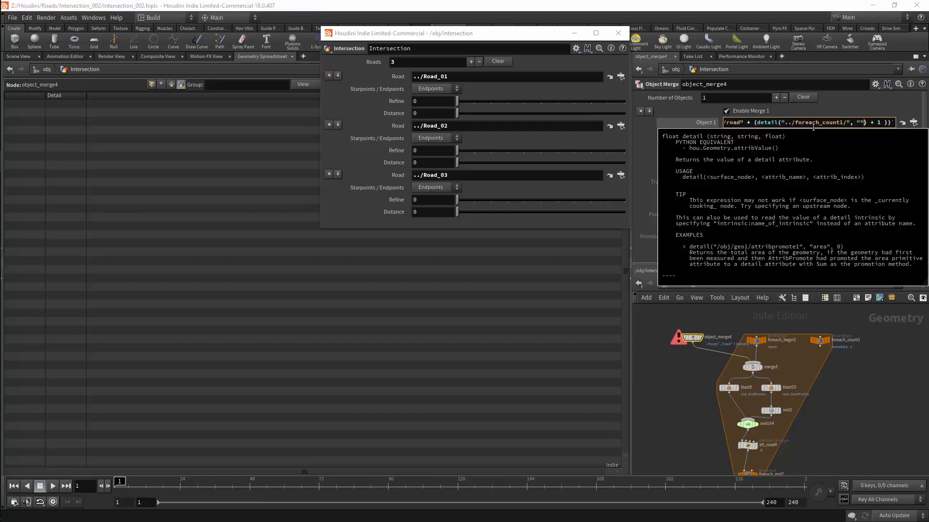
text(iteration)
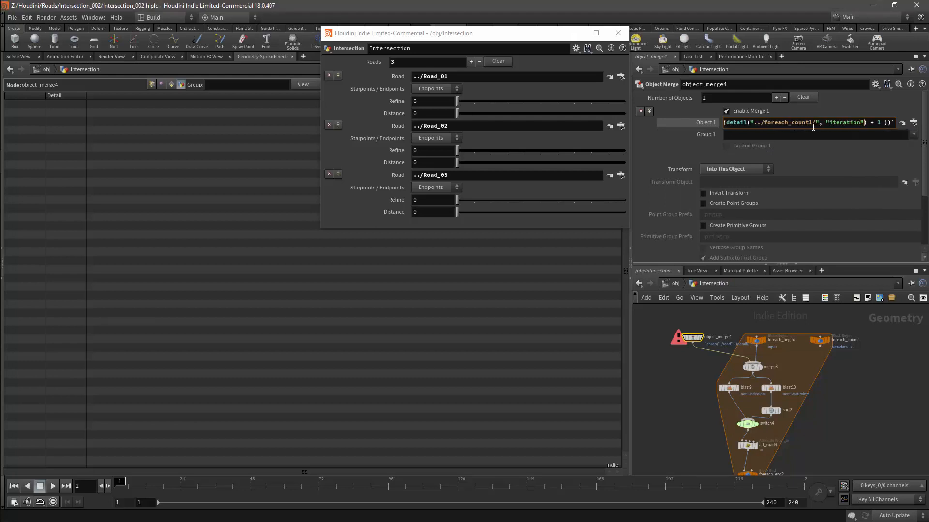
key(Return)
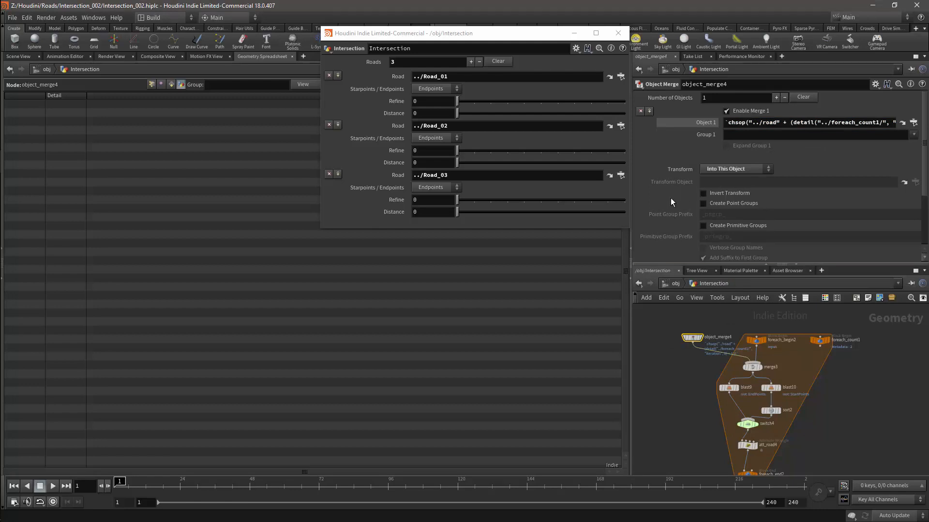
Display the foreach_end2 output and close the floating Intersection parameter window
middle_drag(854, 370, 856, 340)
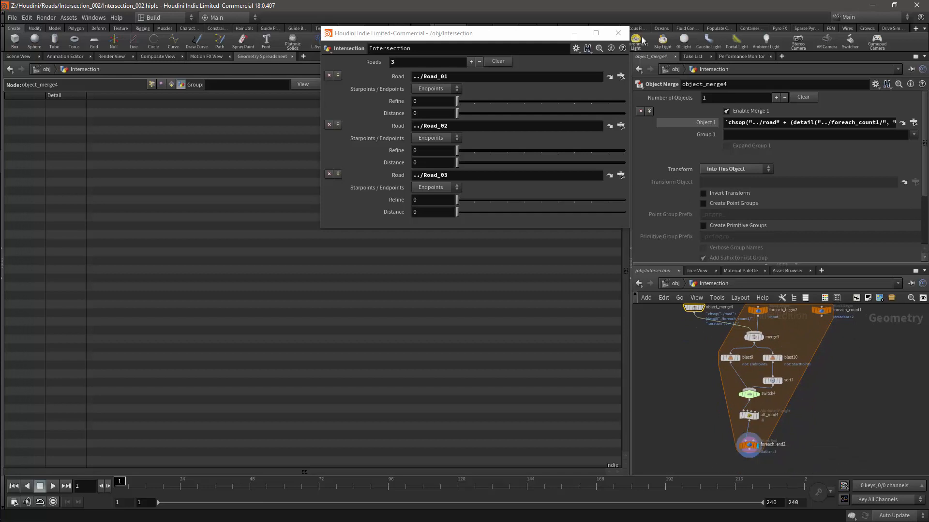
click(618, 33)
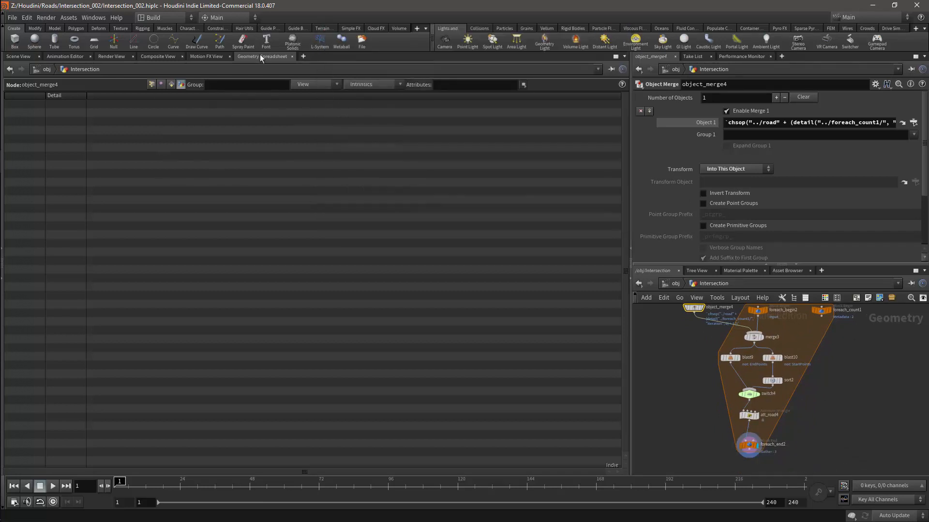
Return to the 3D view and review the settings of foreach_end2, blast9 and blast10 inside the loop
click(19, 56)
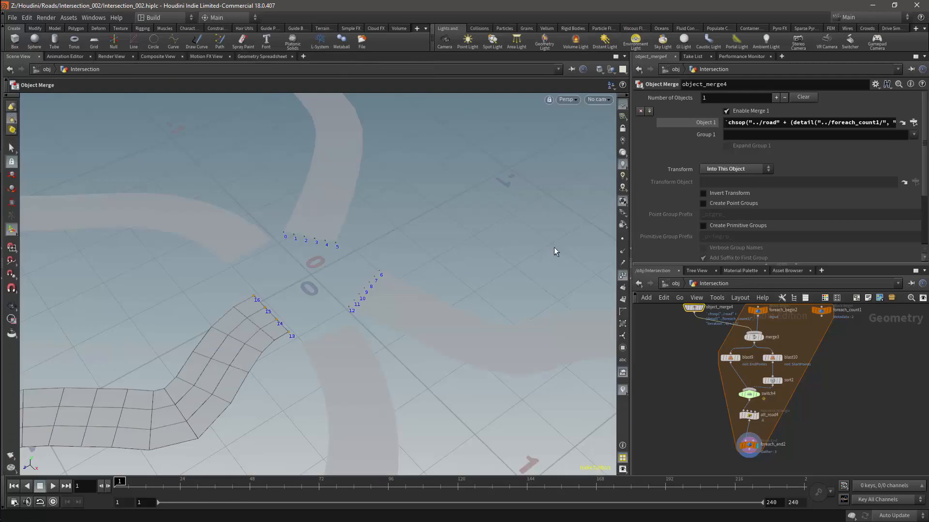
click(748, 444)
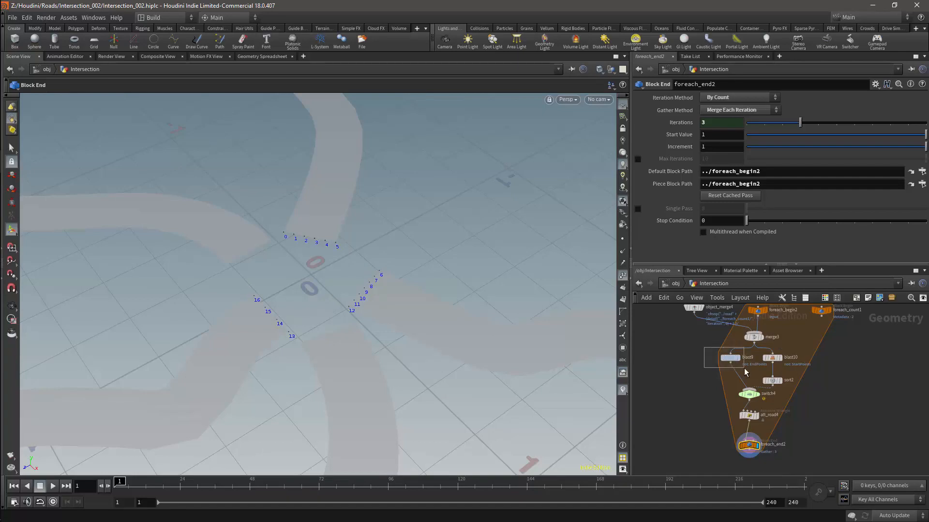
click(730, 358)
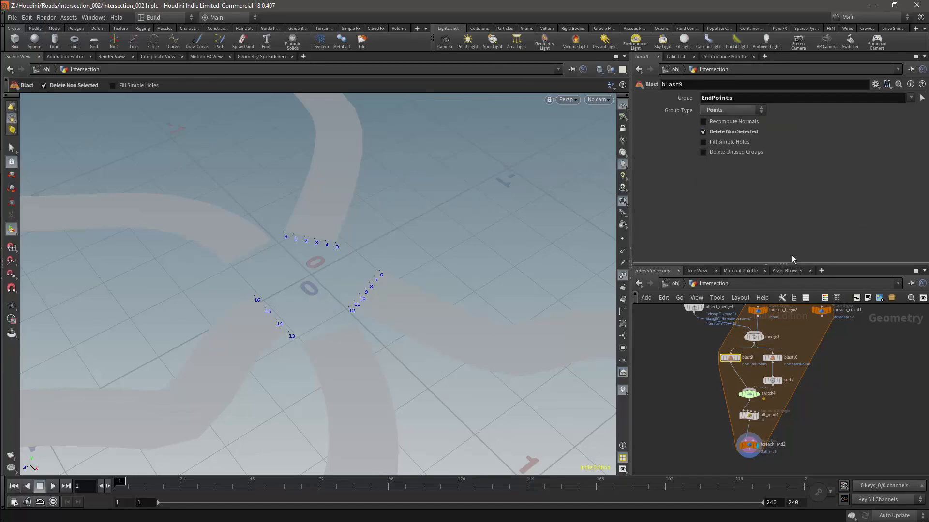
click(772, 358)
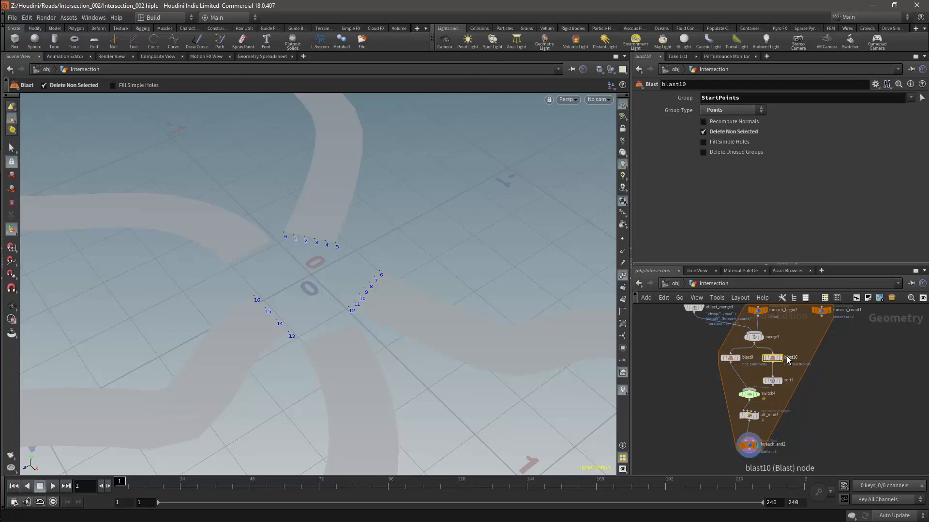
mouse_move(762, 343)
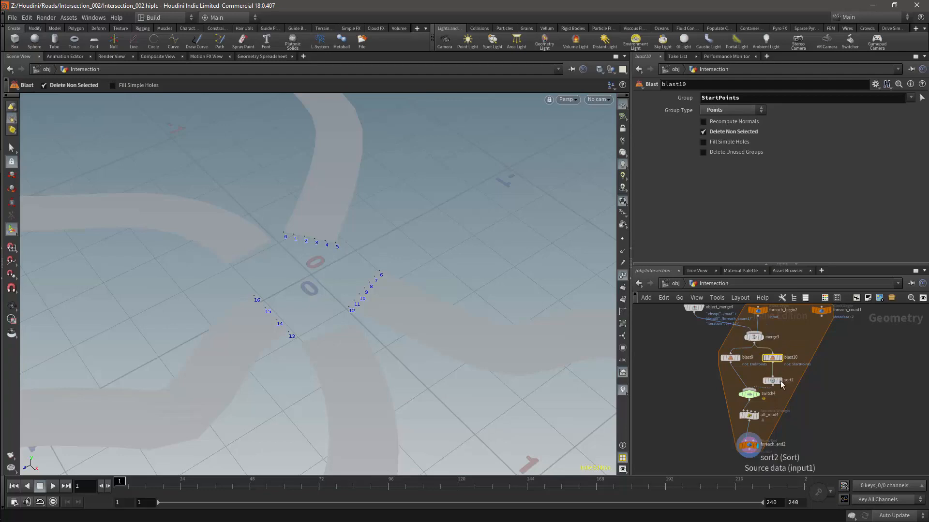
Delete the Road1StartEnd channel reference from the Select Input of switch4
click(749, 394)
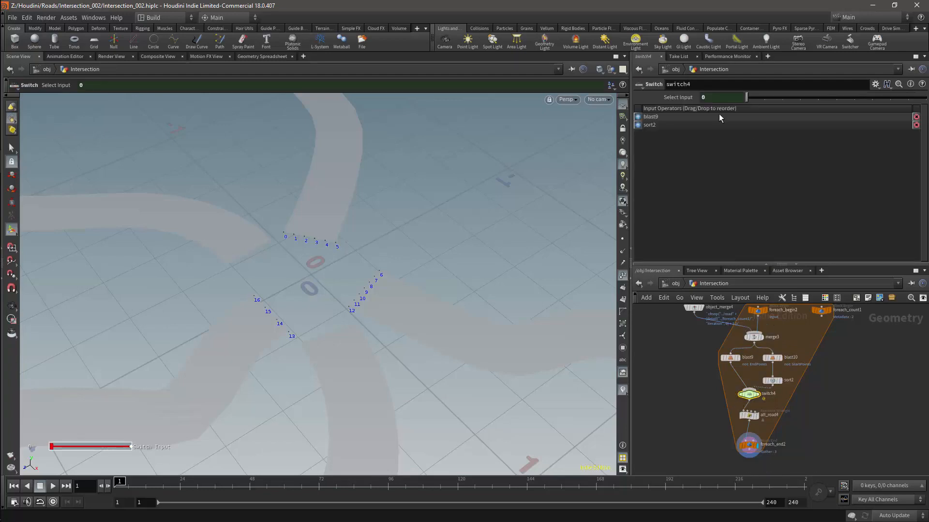
click(675, 98)
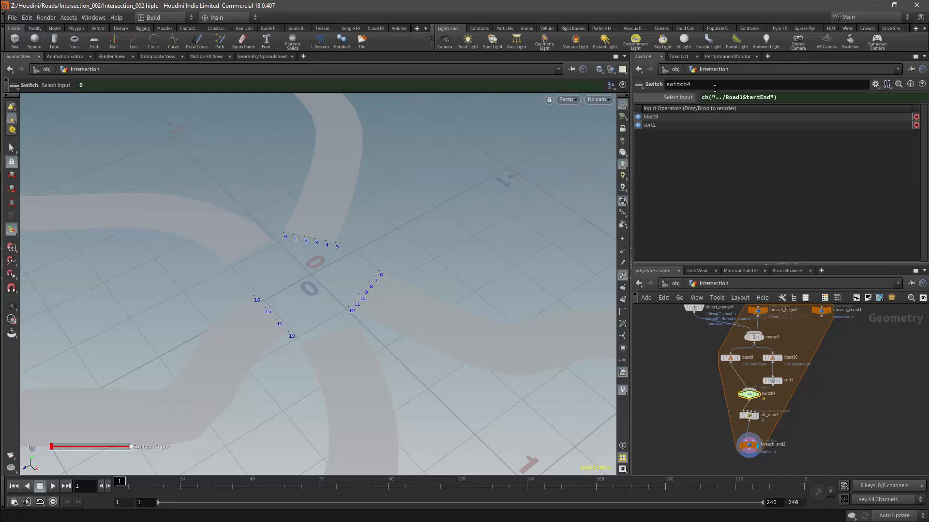
right_click(681, 99)
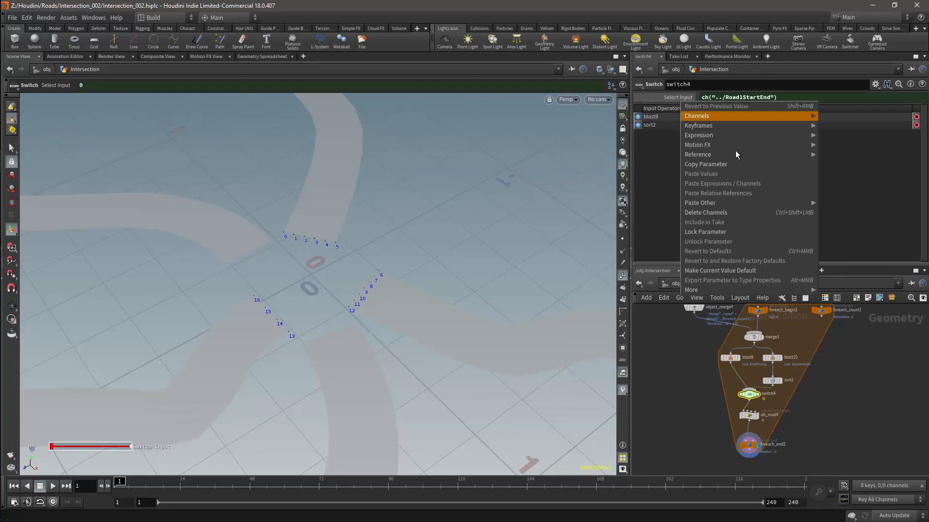
click(750, 213)
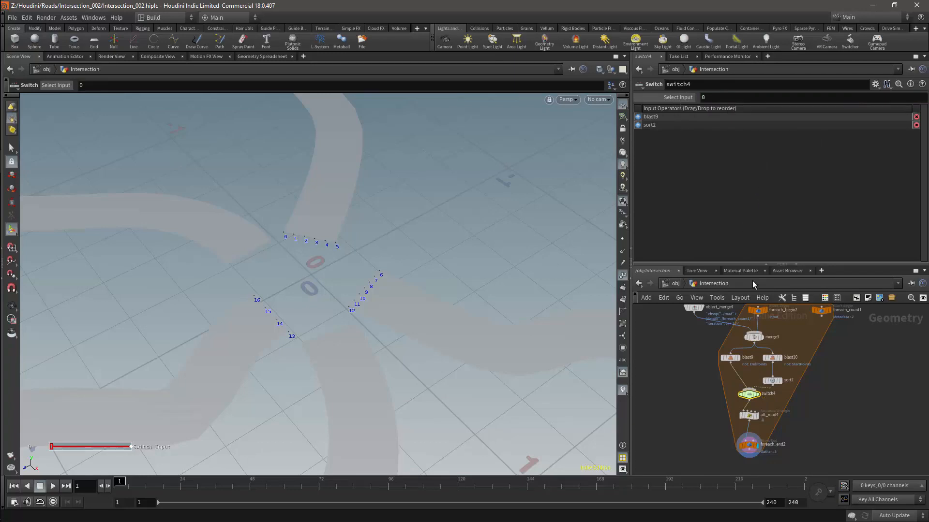
Open the Intersection parameters in a floating window and relatively reference the first road's Starpoints / Endpoints in switch4's Select Input
right_click(704, 282)
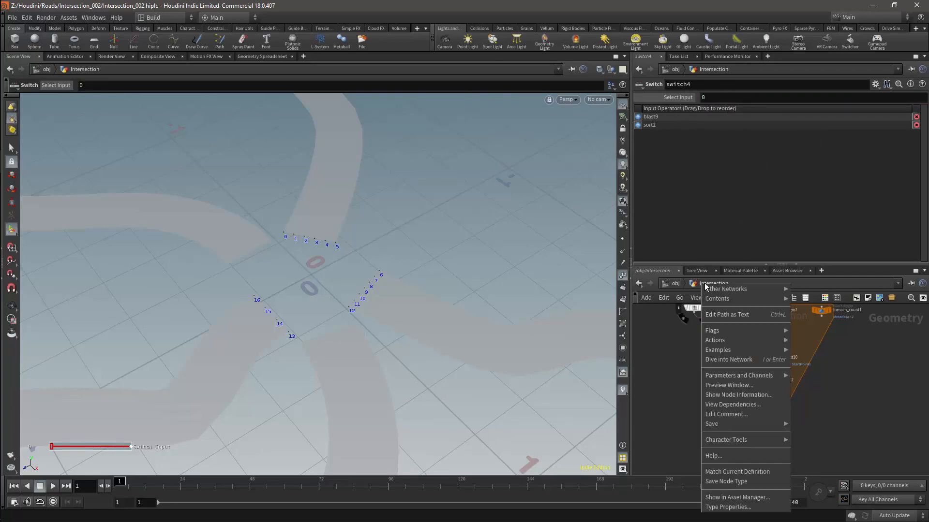
mouse_move(758, 375)
click(808, 374)
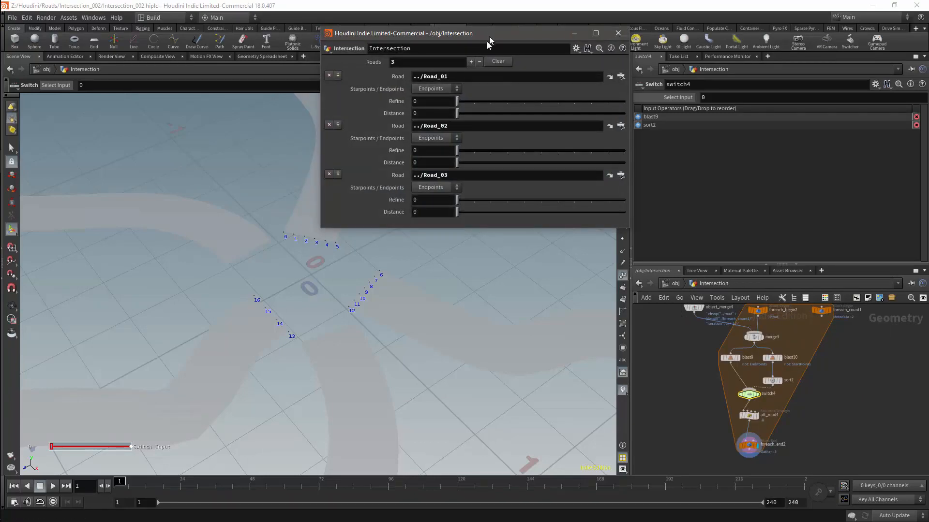
drag(491, 39, 456, 109)
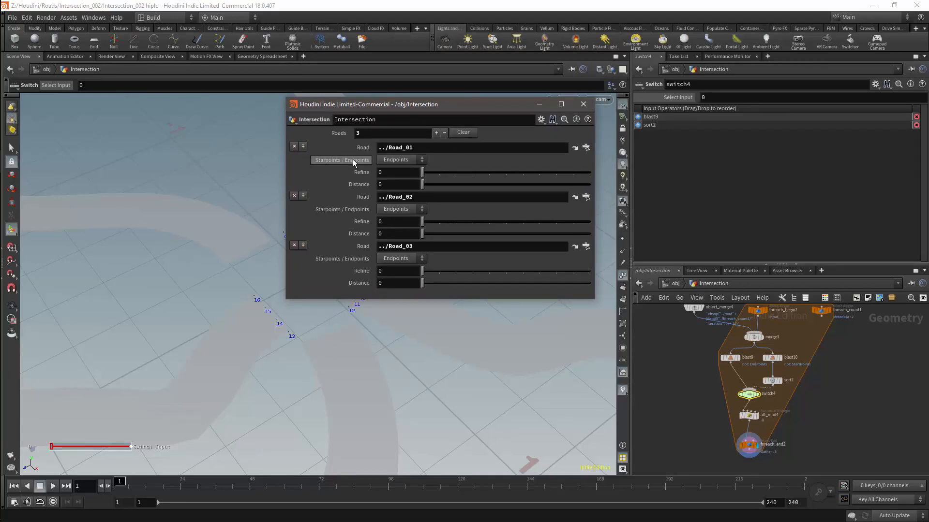
right_click(711, 98)
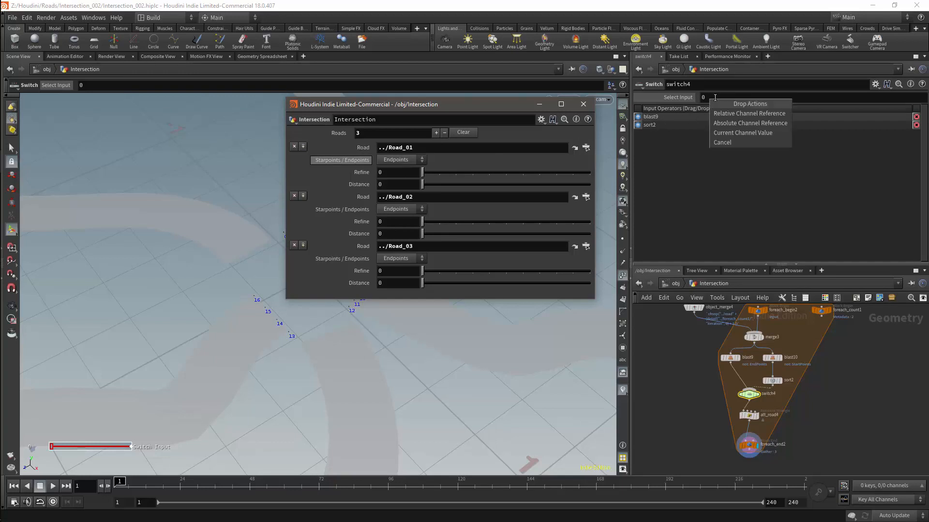
click(738, 115)
Edit the Select Input expression of switch4 to ch("../StartEnd" + (detail()+1))
click(752, 99)
key(Delete)
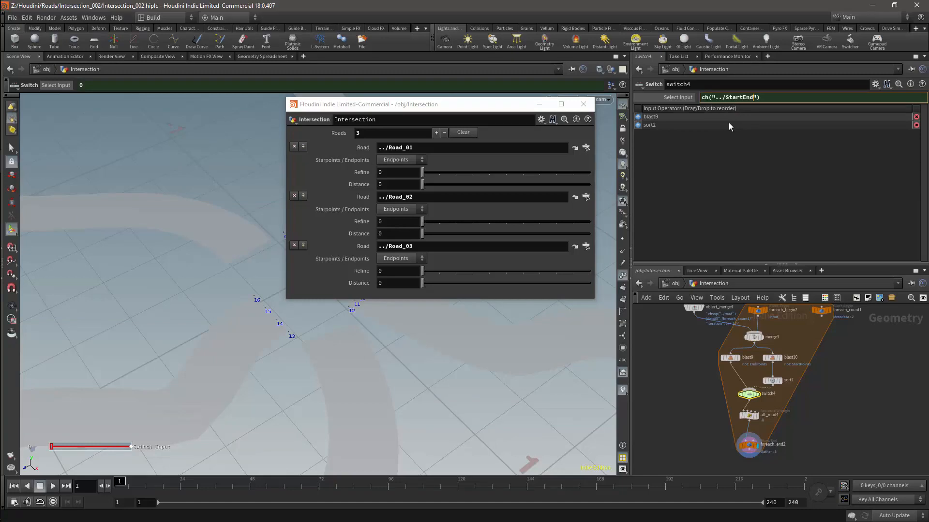
text(+ (detail)
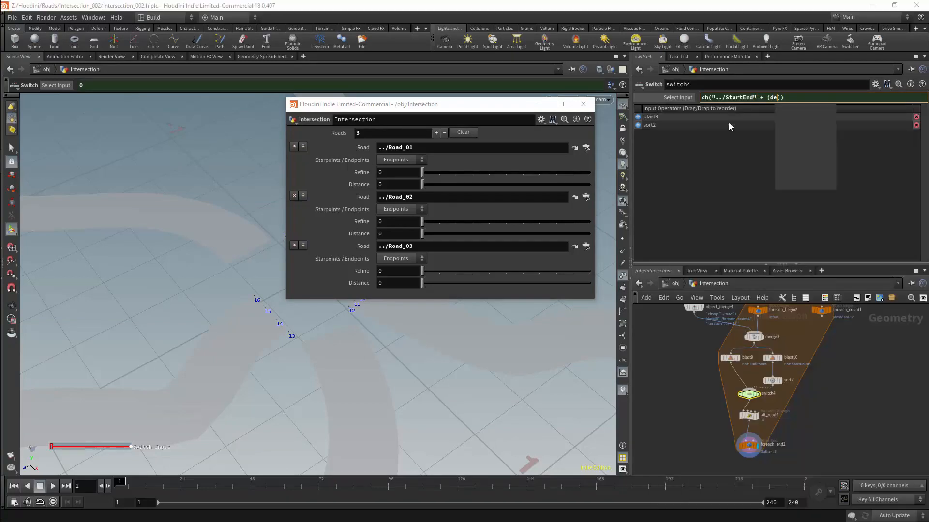
text(()+1)
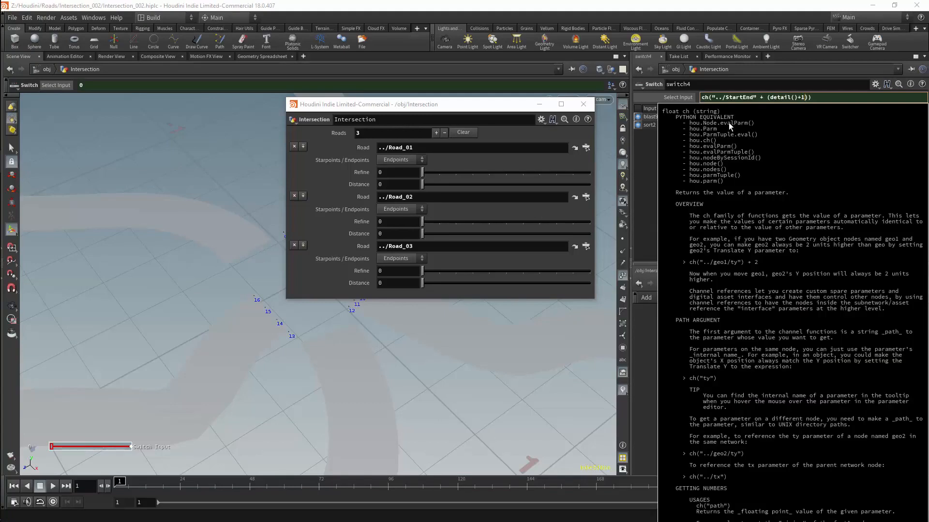
Fill the detail call in switch4's Select Input with "../foreach_count1/", "iteration" and index 0, and commit the expression
key(Left)
key(Left)
key(Left)
text(")
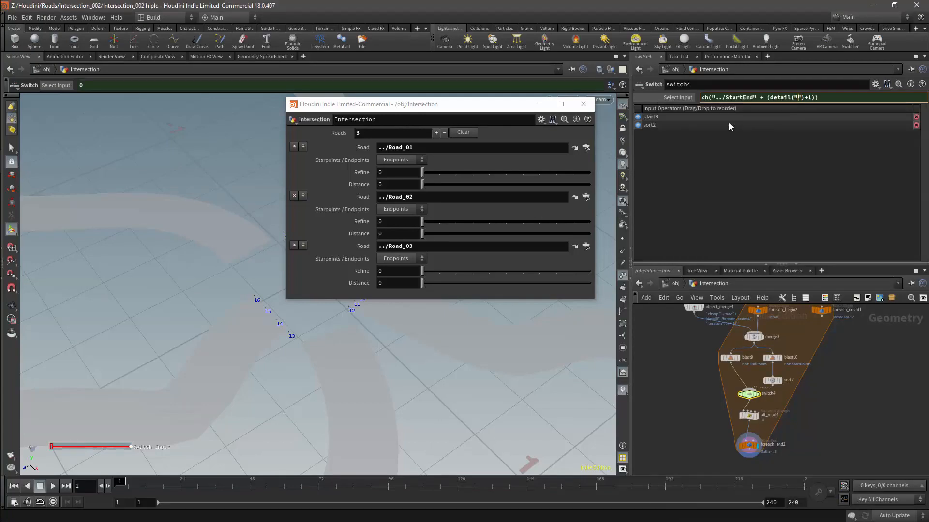
text(../)
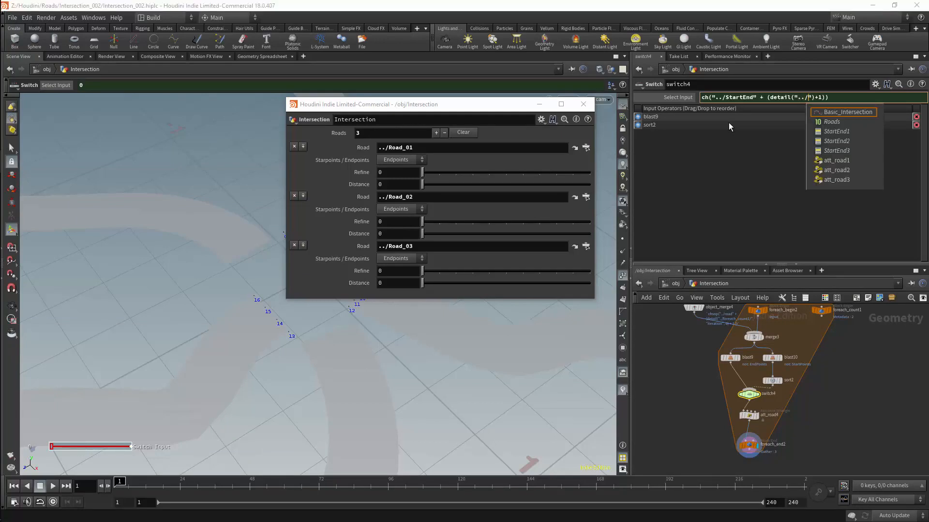
text(fore)
key(Down)
key(Down)
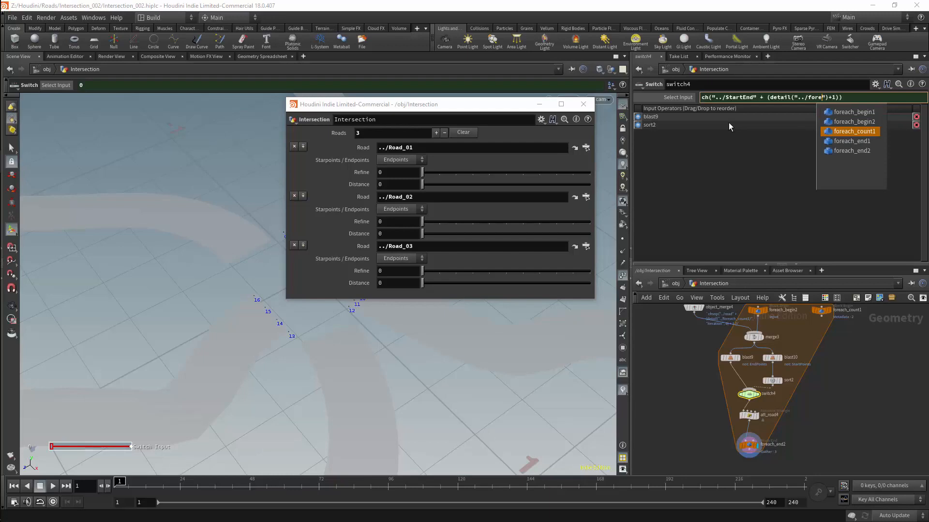
key(Return)
text(/)
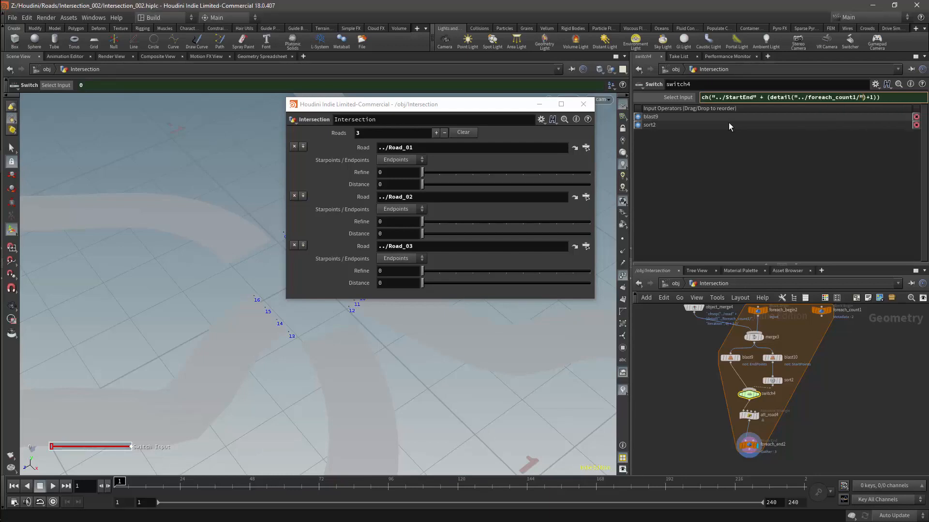
text(", ")
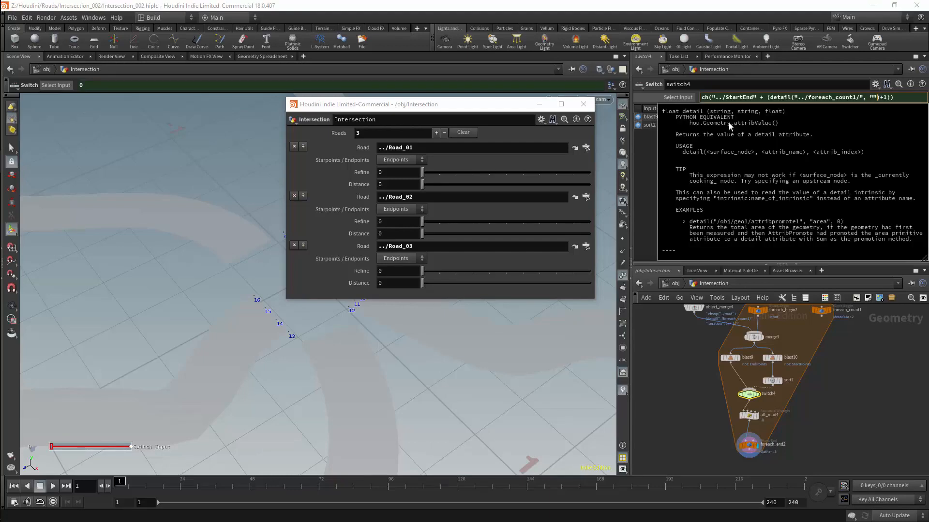
text(iteration")
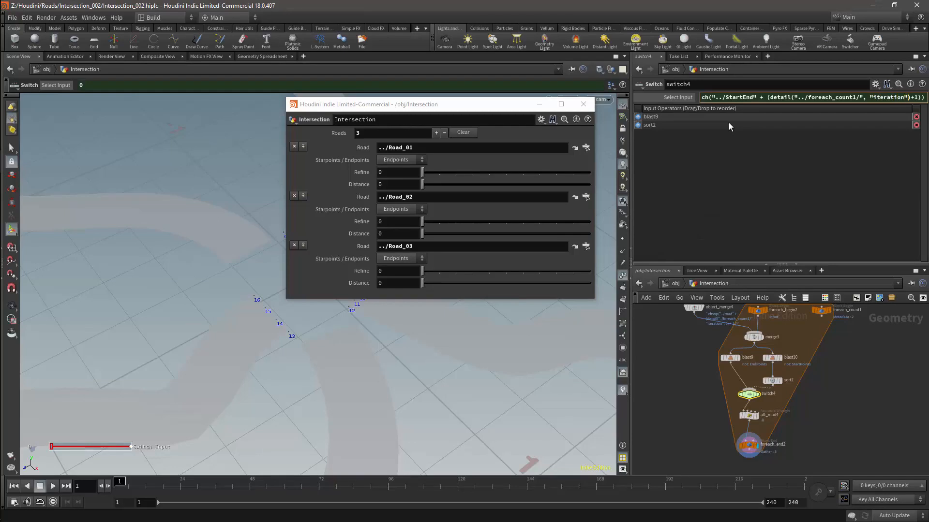
text(, 0)
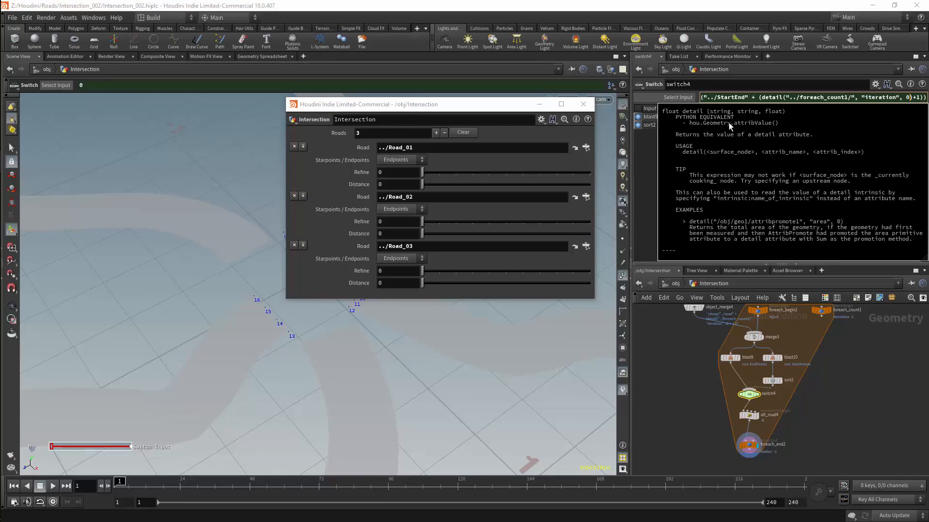
click(643, 201)
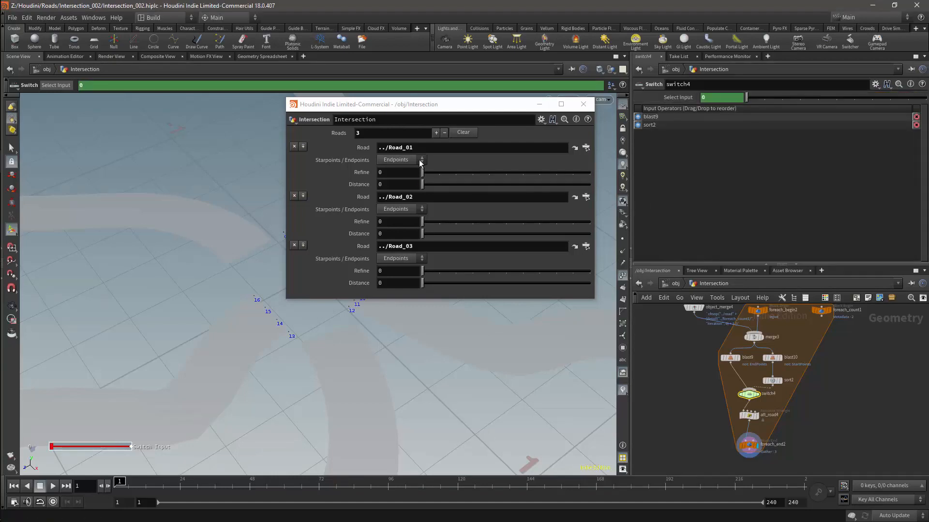
Test the Starpoints / Endpoints options of the first two roads against the foreach_end2 output, and close the floating Intersection window
click(410, 161)
click(409, 170)
drag(495, 104, 504, 327)
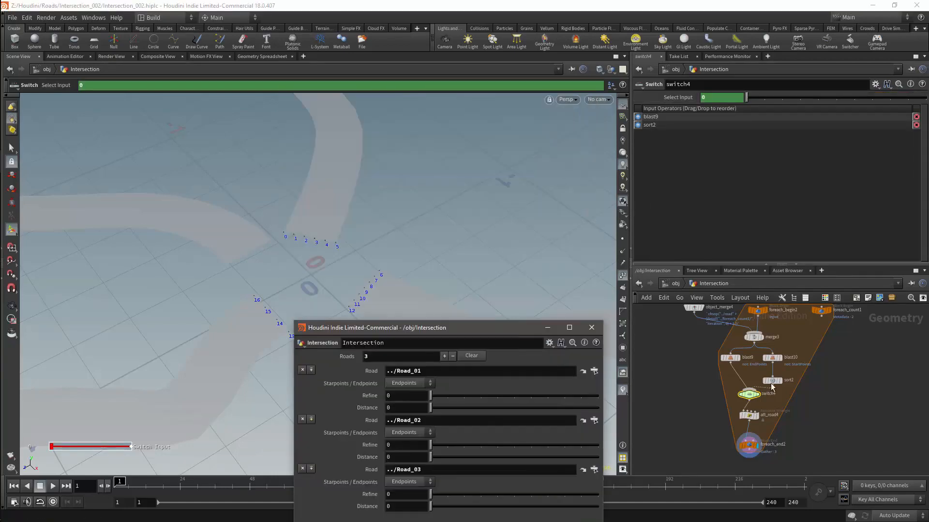
click(410, 383)
click(409, 374)
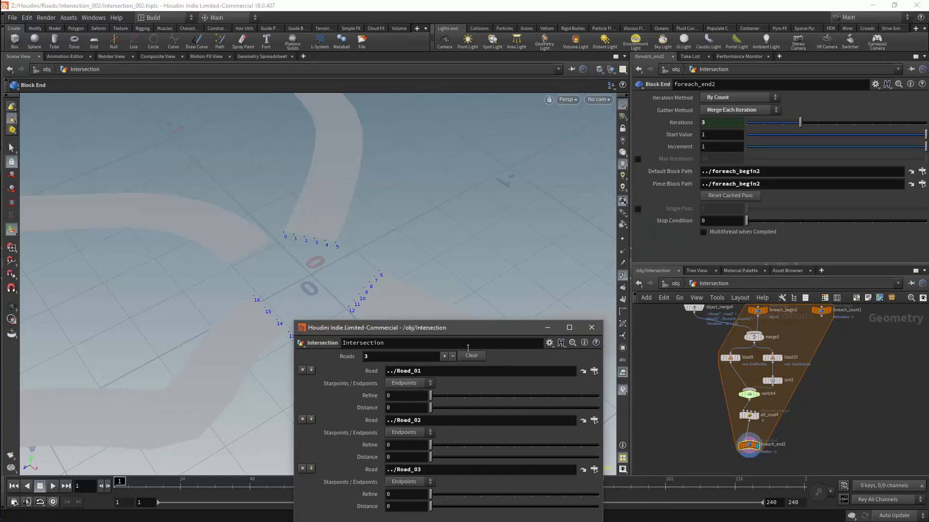
click(406, 432)
click(400, 433)
click(405, 383)
click(405, 392)
drag(510, 330, 319, 126)
click(401, 121)
Clear the VEXpression code of the att_road4 attribute wrangle
click(748, 415)
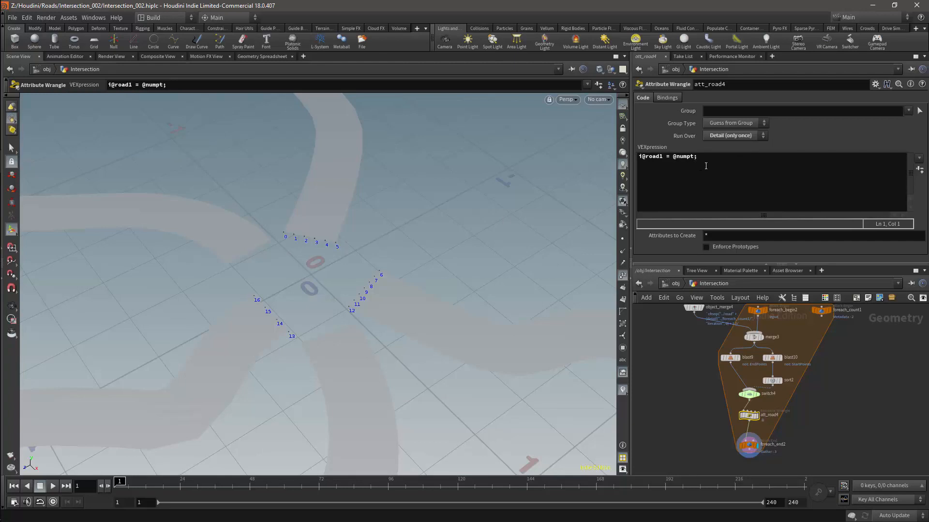
drag(704, 168, 599, 154)
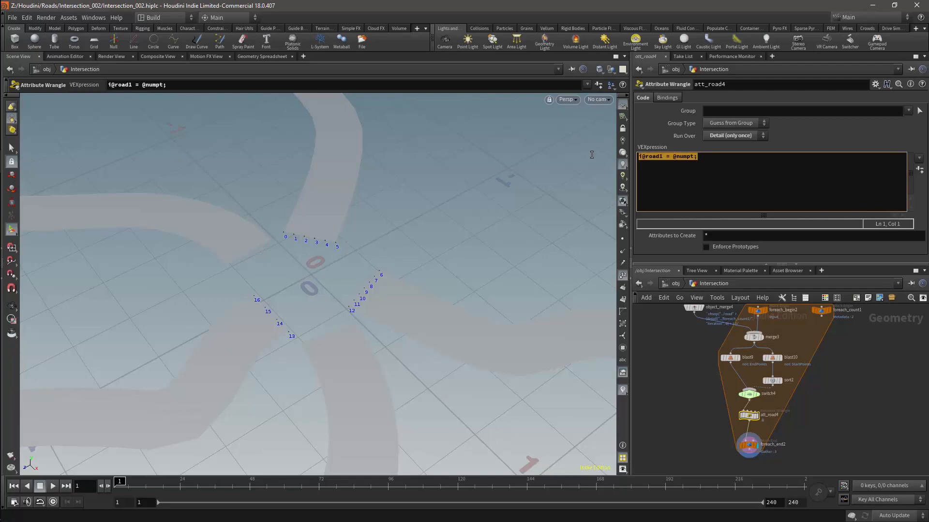
key(BackSpace)
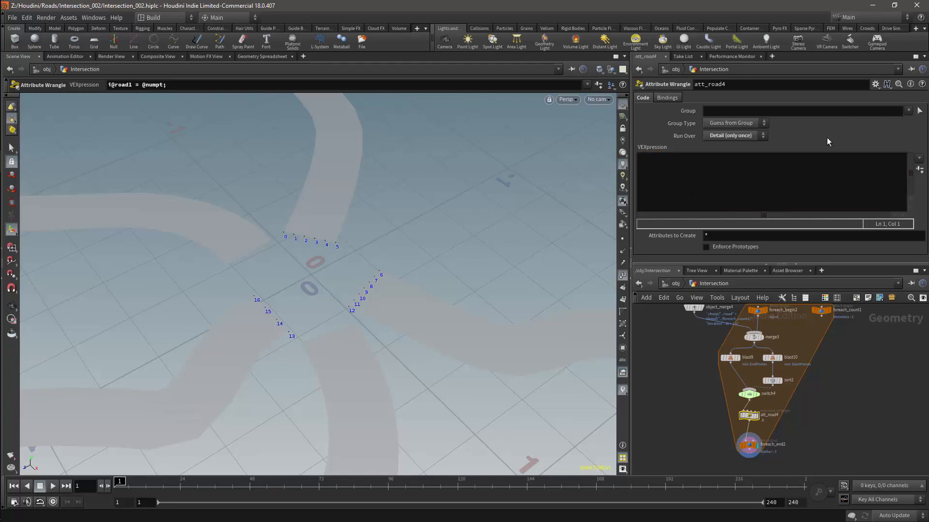
Copy the Basic_Intersection and convertline1 nodes, paste them near the foreach_end2 node, and save the scene
scroll(847, 339, down, 8)
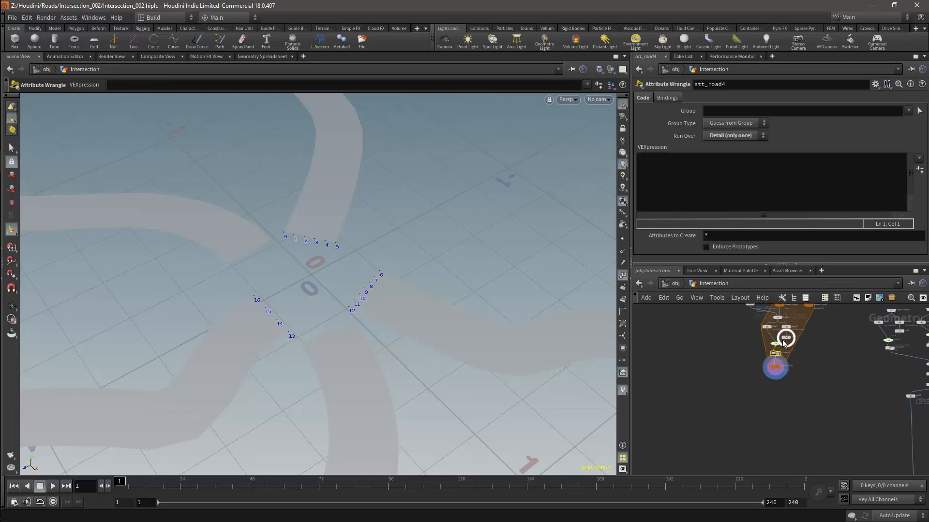
scroll(832, 338, up, 8)
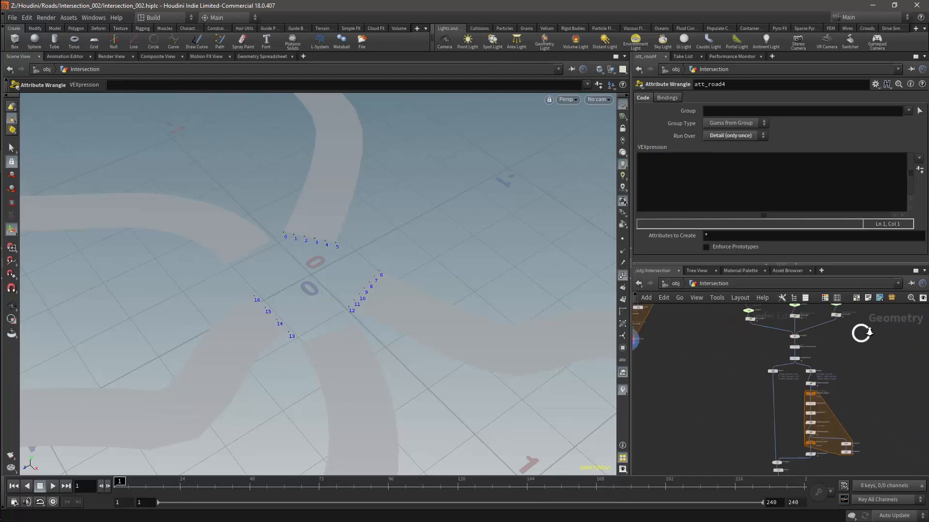
drag(750, 387, 757, 388)
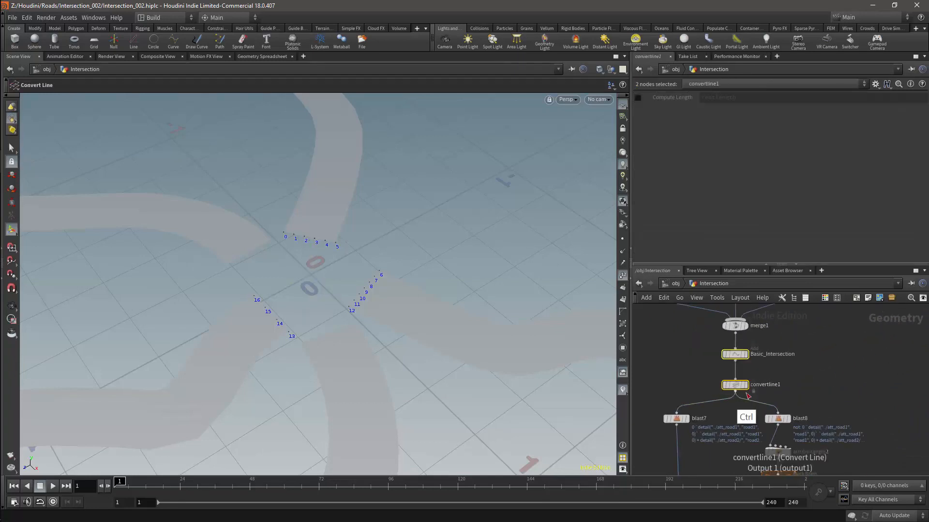
scroll(794, 342, down, 5)
key(ctrl+c)
middle_drag(711, 345, 768, 363)
right_drag(767, 363, 777, 342)
middle_drag(777, 343, 751, 332)
key(ctrl+v)
key(ctrl+s)
right_drag(751, 332, 776, 329)
Connect the pasted nodes below foreach_end2, display the Basic_Intersection1 output, and place convertline2 closer beneath it
drag(674, 386, 700, 356)
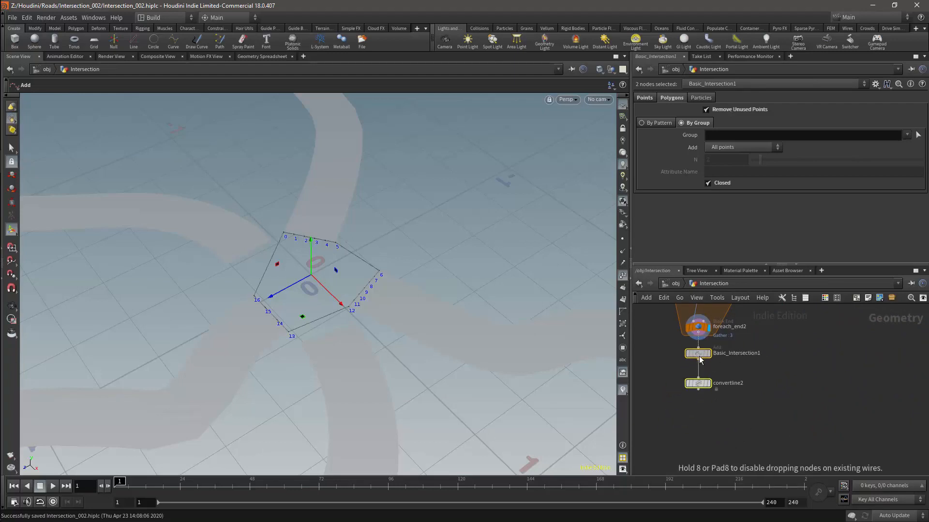
click(699, 355)
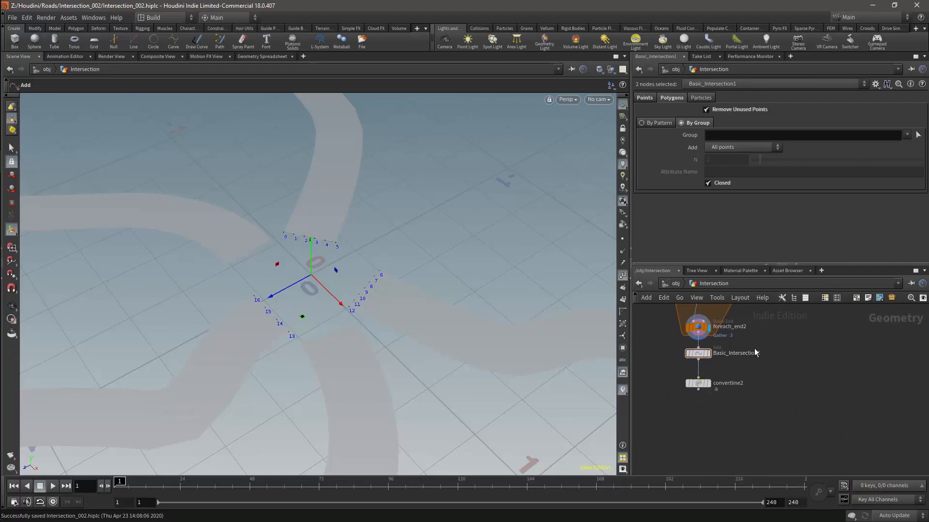
click(709, 354)
alt+right_drag(342, 240, 534, 208)
drag(698, 384, 698, 373)
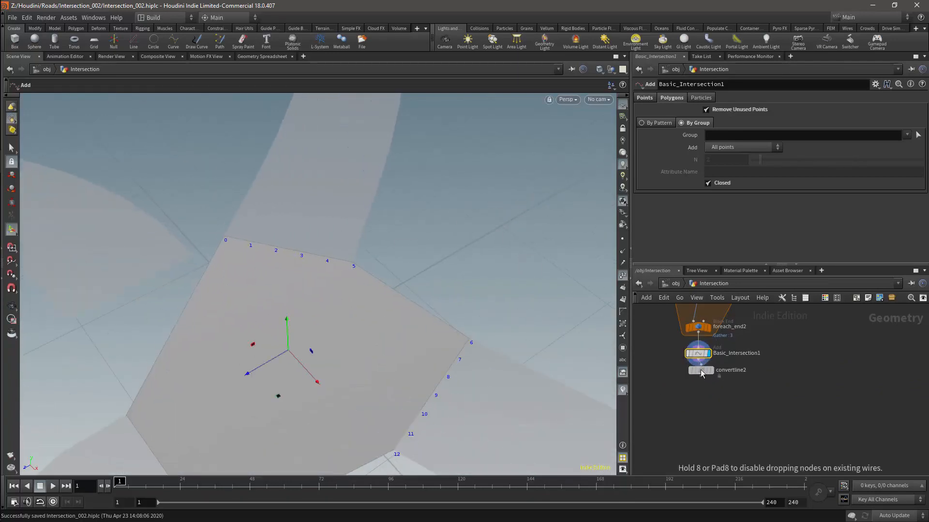
Display the convertline2 output and show primitive numbers in the viewport
click(708, 374)
alt+drag(463, 291, 610, 223)
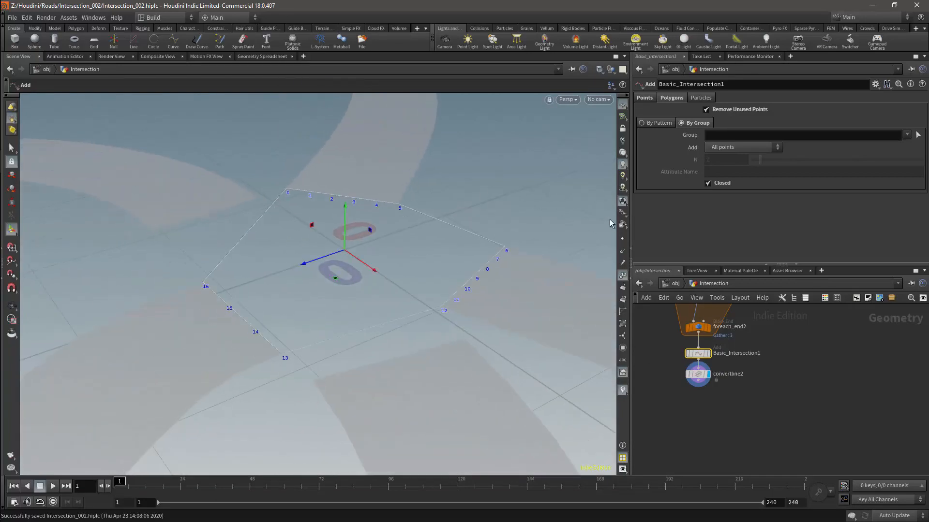
click(621, 300)
Start the att_road4 wrangle code with an integer attribute line: i@intersction = 0;
middle_drag(769, 341, 777, 400)
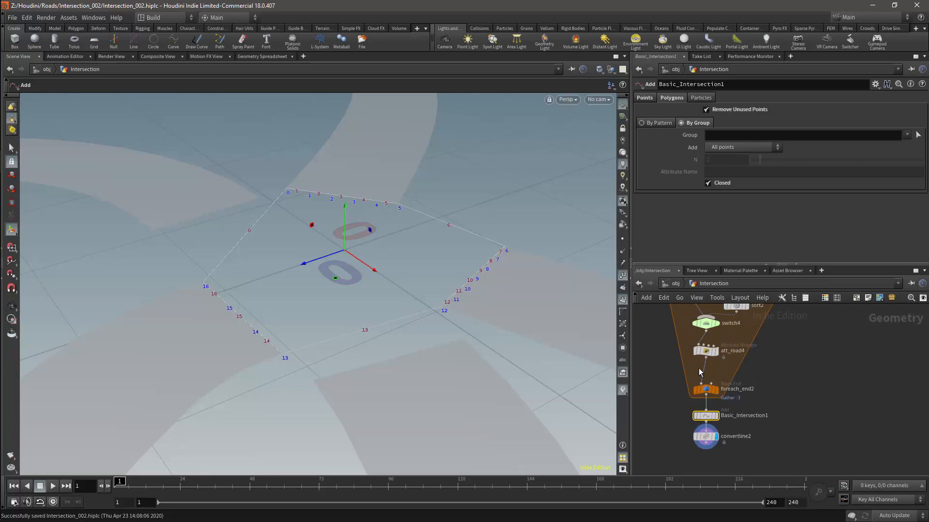
click(706, 352)
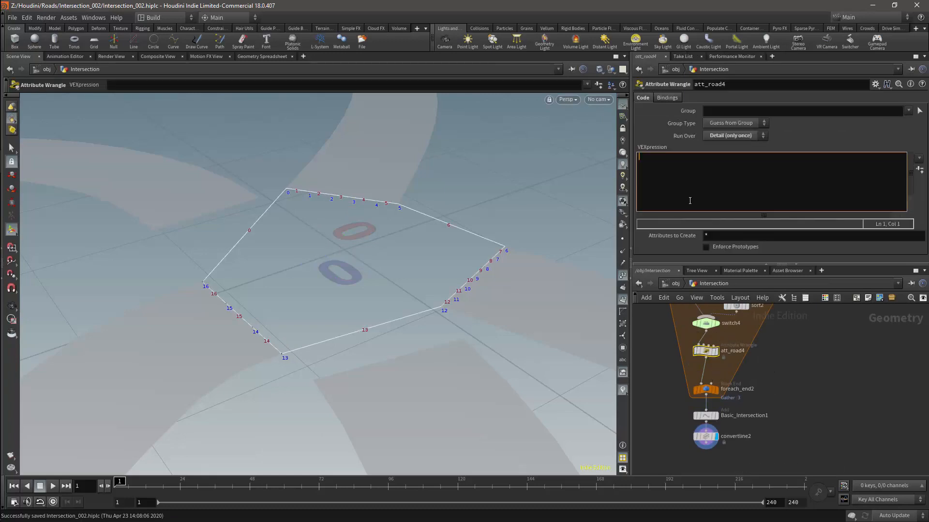
text(@inters)
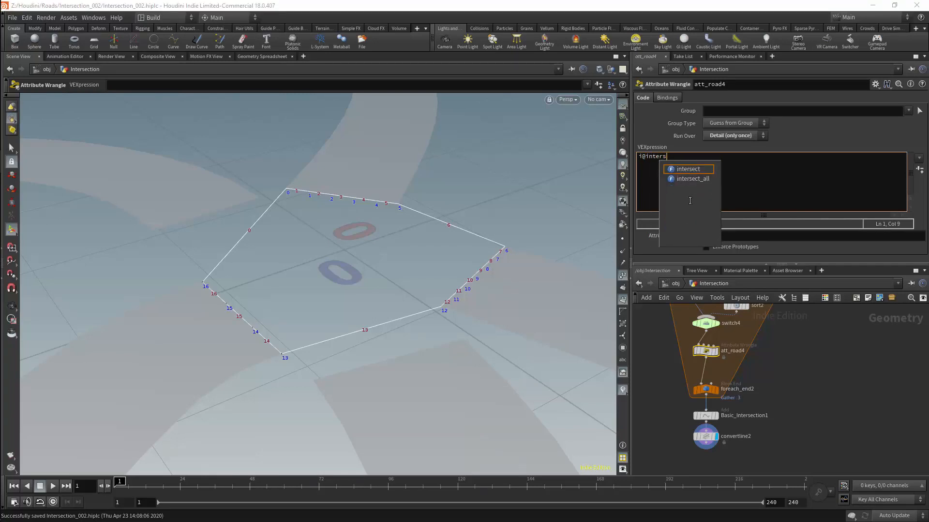
text(ction = 0)
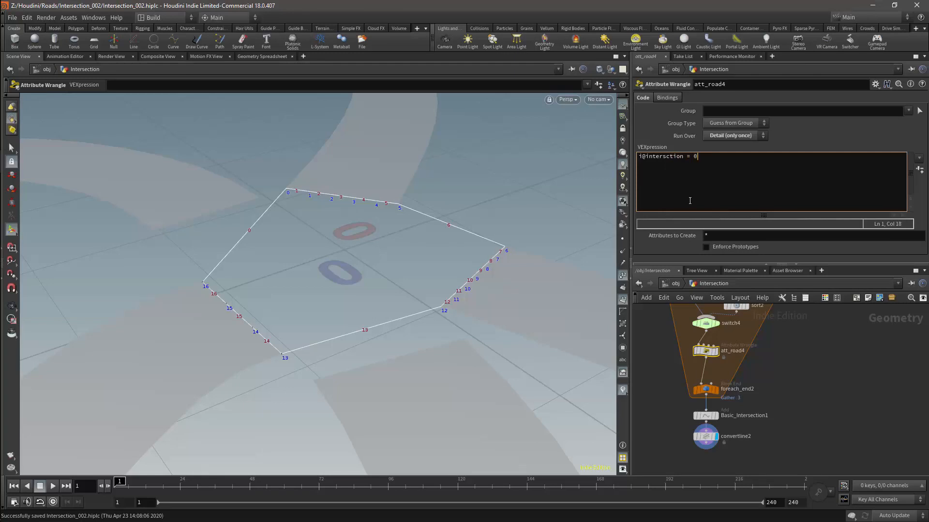
text(;)
key(Return)
key(Return)
text(if(@ptnum == -)
key(BackSpace)
text(0){})
key(Return)
key(Right)
key(Return)
key(Right)
key(shift+Down)
key(ctrl+c)
key(Down)
key(Down)
key(Down)
key(ctrl+v)
key(Up)
key(Tab)
key(End)
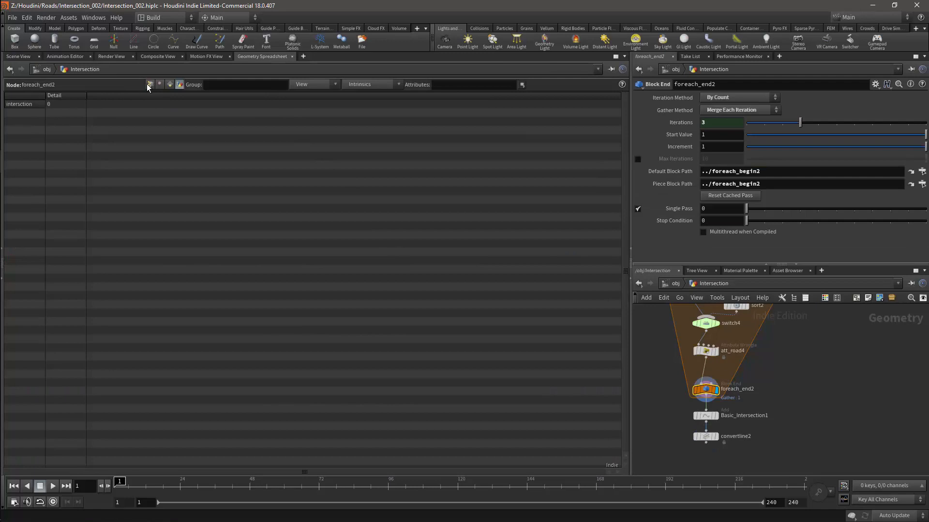
Set att_road4 to run over Points, and check the intersction point values on foreach_end2 with Single Pass turned off
click(149, 84)
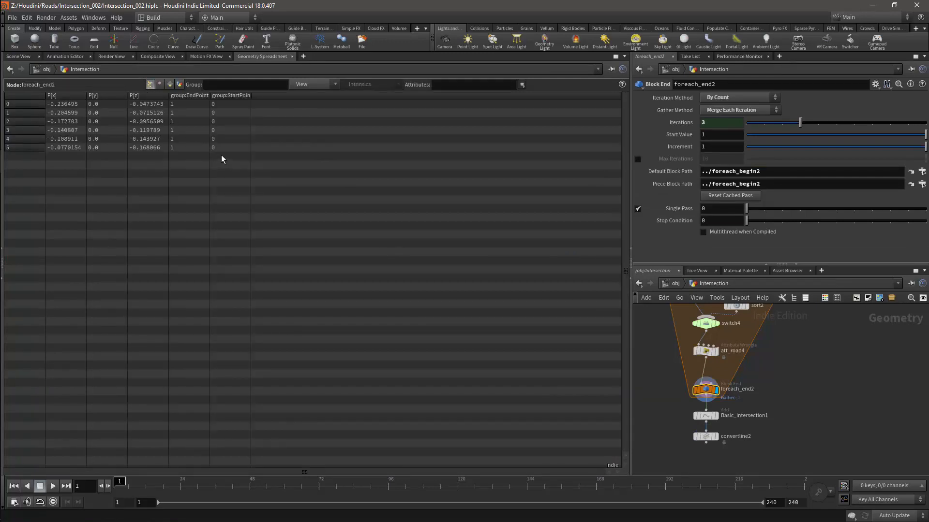
click(709, 353)
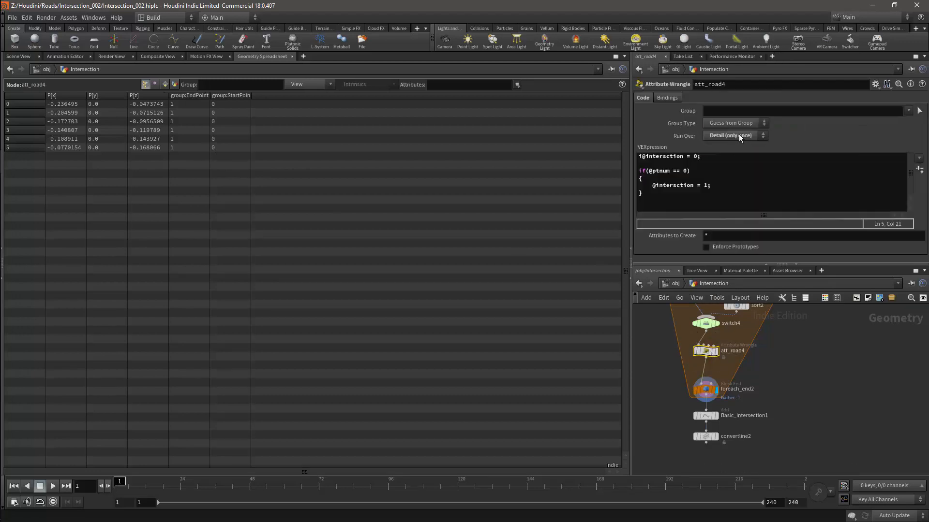
click(757, 136)
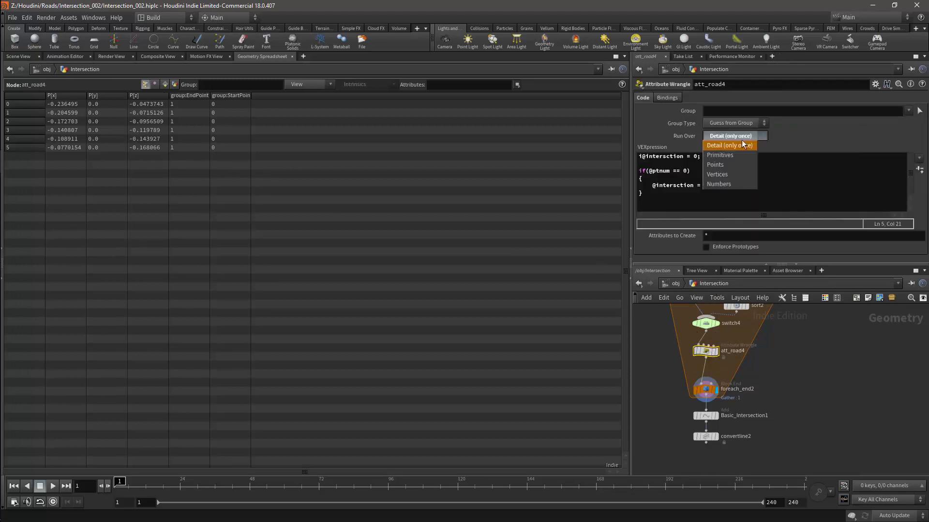
click(717, 166)
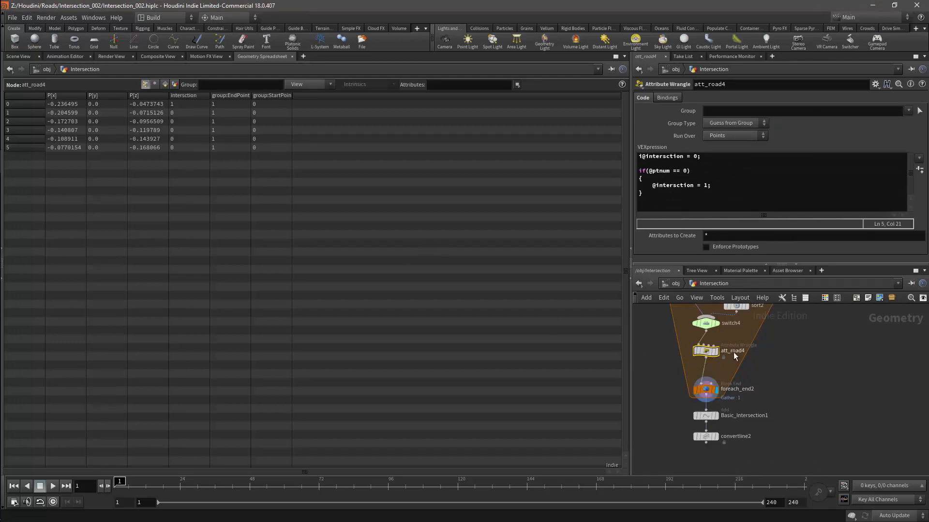
click(706, 391)
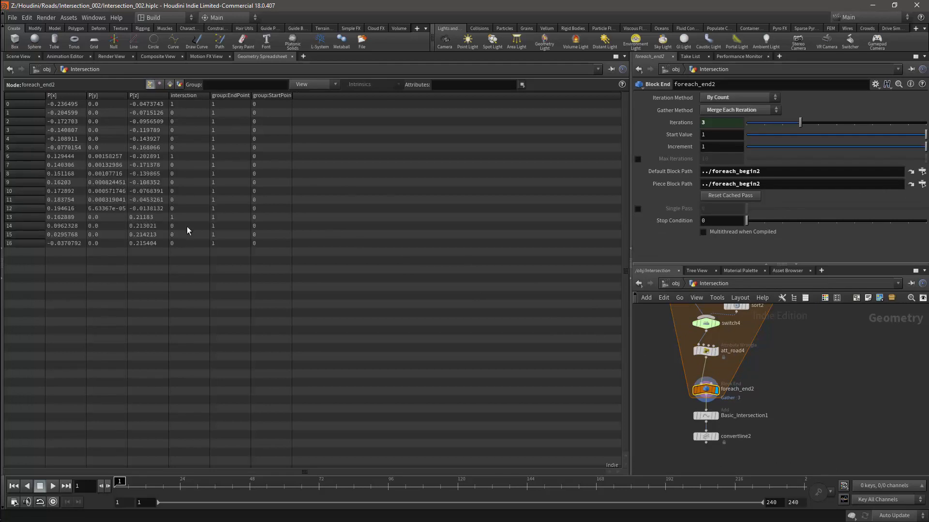
Add an Attribute Wrangle node connected below convertline2
middle_drag(781, 379, 809, 337)
key(Tab)
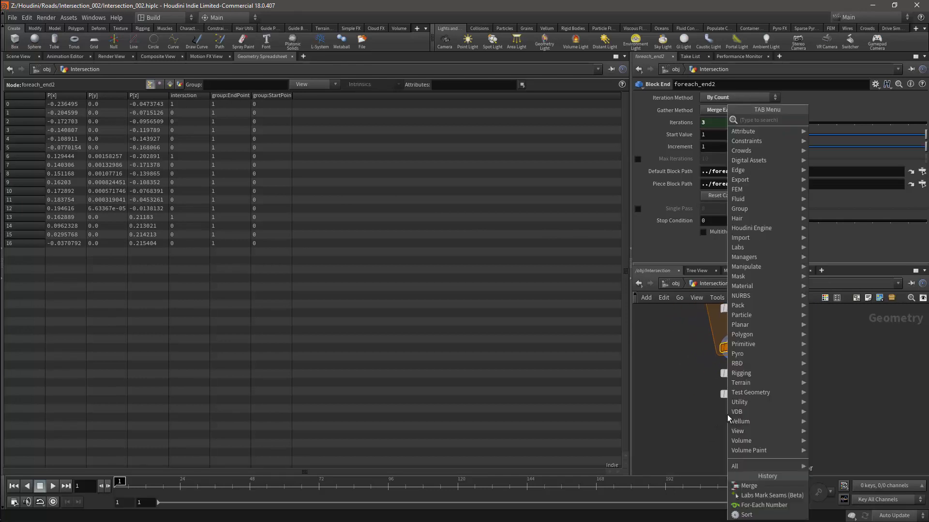
text(attr)
key(Down)
key(Down)
key(Down)
key(Down)
key(Down)
key(Down)
key(Down)
key(Down)
key(Down)
key(Down)
key(Down)
key(Down)
key(Down)
key(Down)
key(Down)
key(Down)
key(Down)
key(Down)
key(Down)
key(Down)
key(Return)
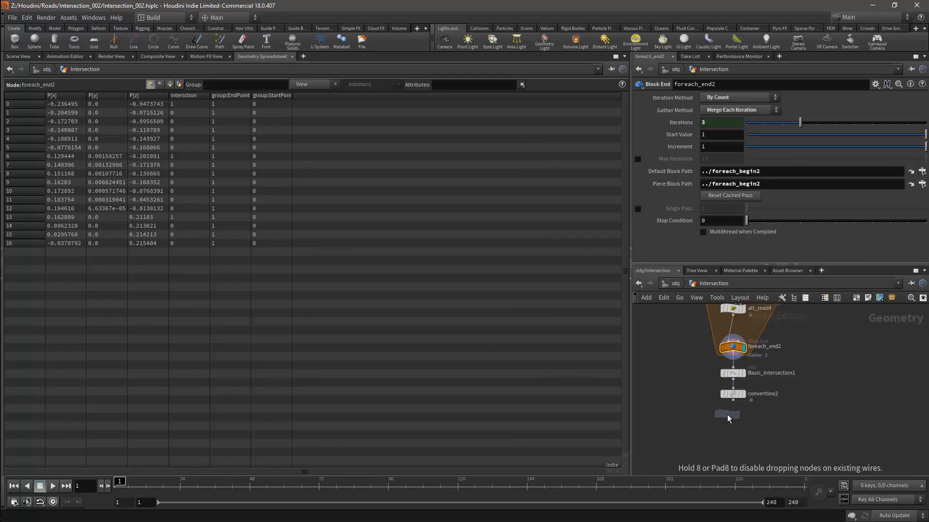
click(726, 414)
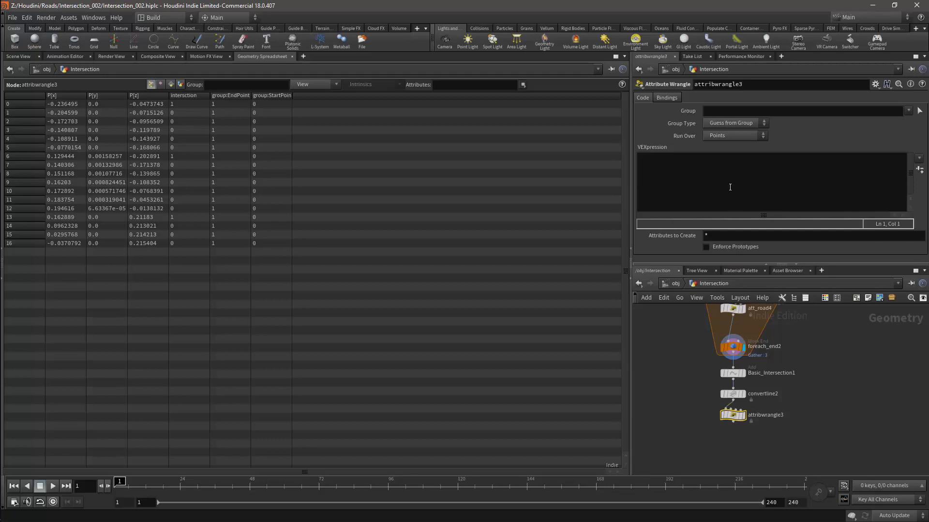
click(18, 56)
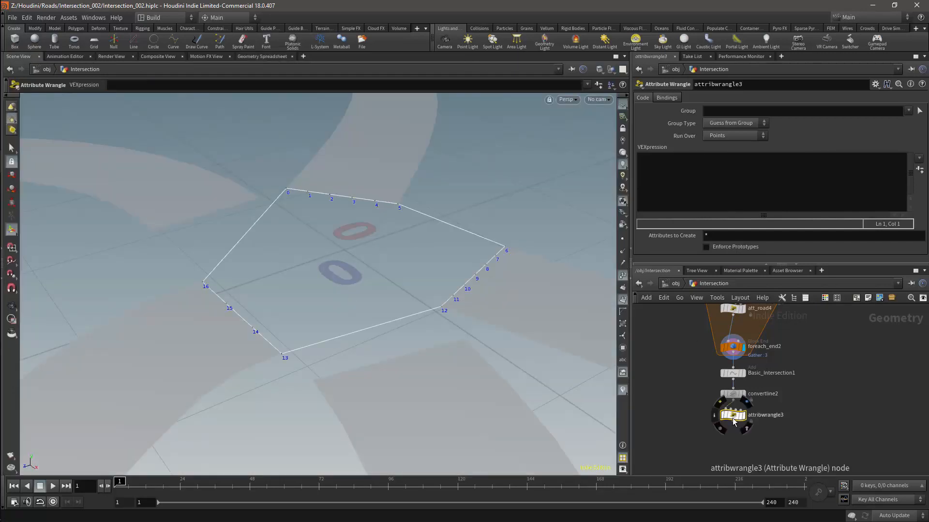
click(718, 169)
text(i)
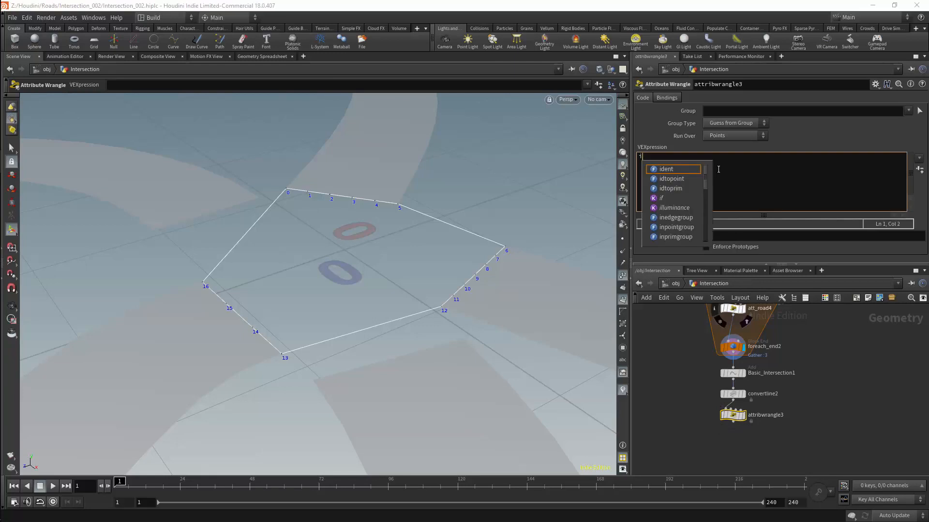
text(f()
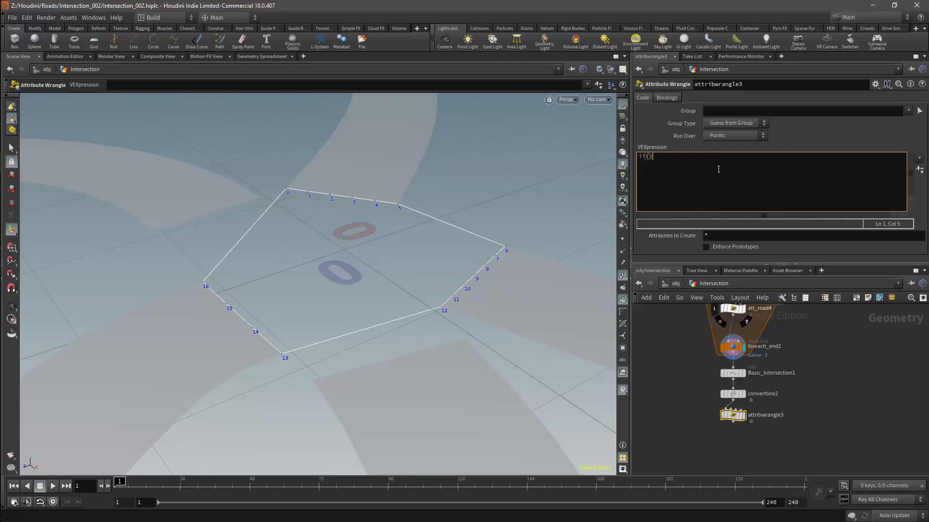
text(@intersction = 0;)
key(Return)
key(Left)
key(Left)
key(BackSpace)
text(1)
key(Delete)
key(Left)
key(Left)
text(=)
key(Right)
key(Right)
key(Delete)
key(End)
key(Return)
text({)
key(Return)
Look up the setprimgroup function and its arguments in the VEX functions help
key(F1)
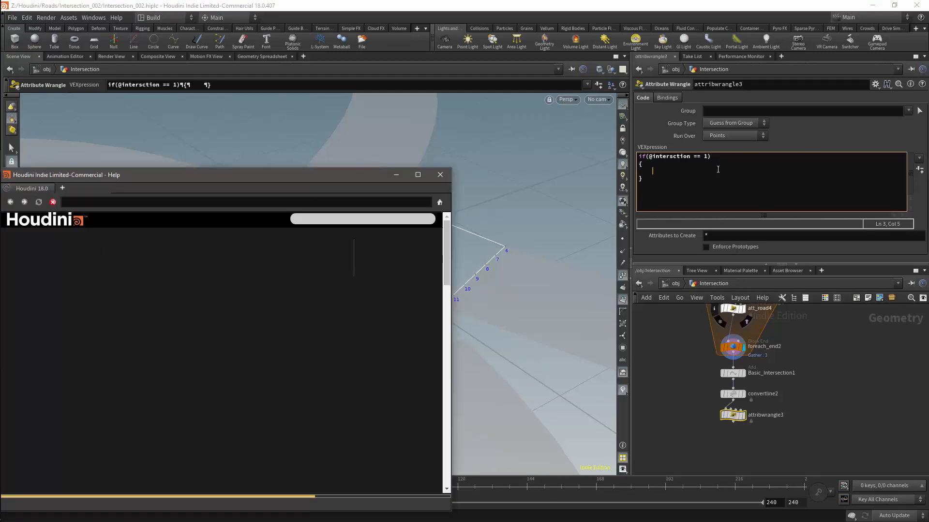
drag(448, 276, 448, 404)
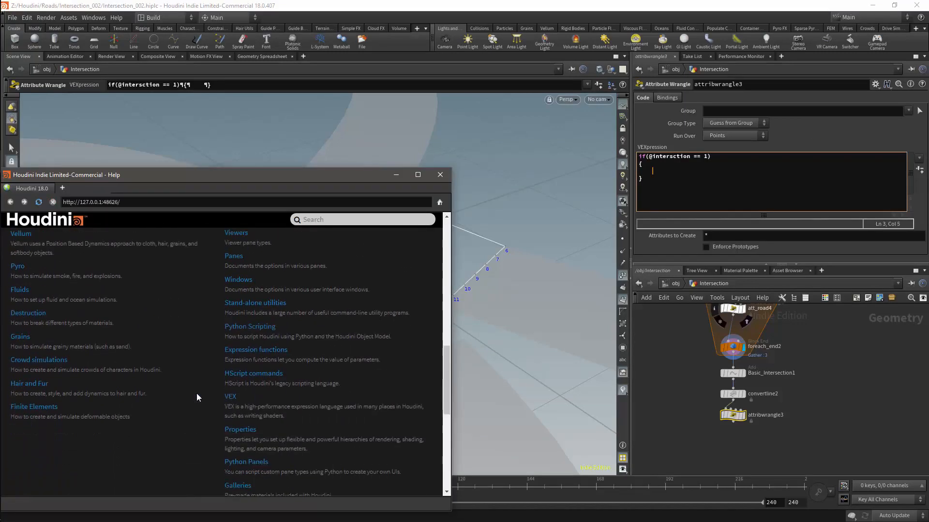
click(230, 398)
drag(445, 265, 448, 421)
click(145, 431)
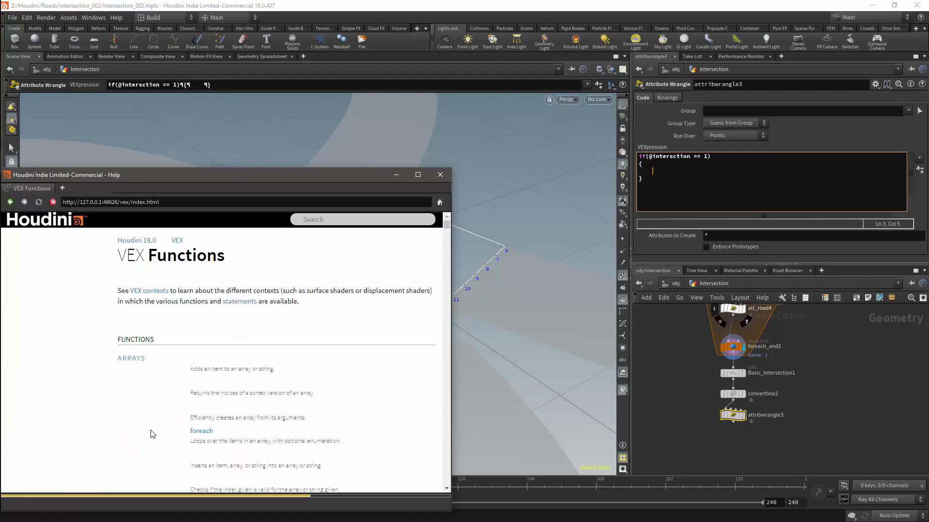
drag(447, 225, 446, 294)
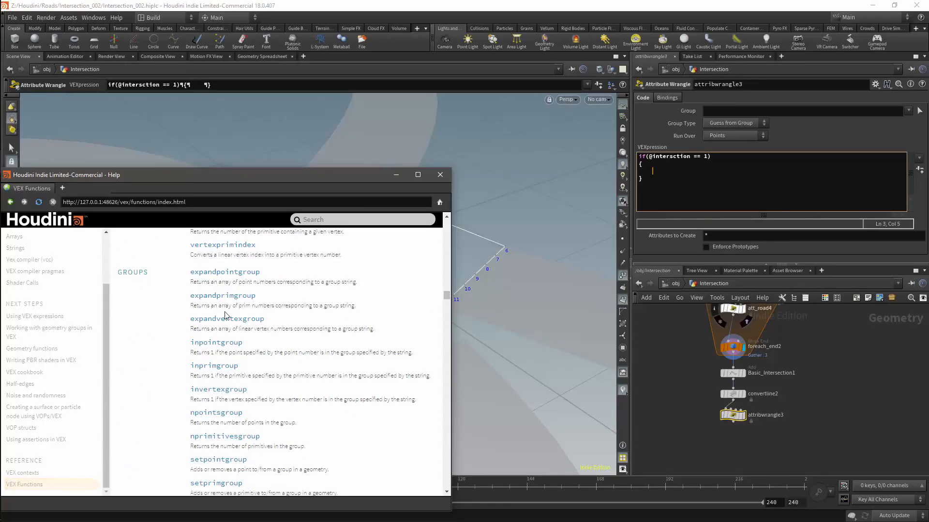
click(217, 484)
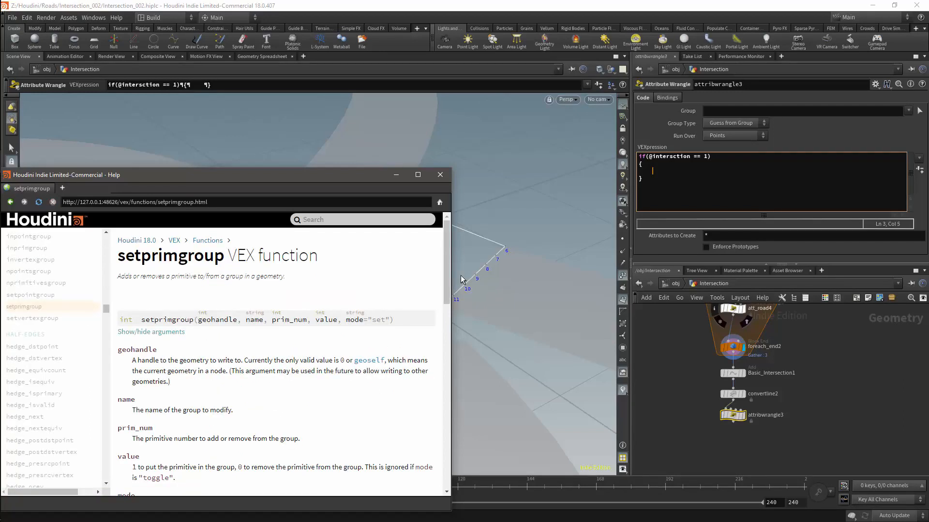
click(666, 174)
text(setp)
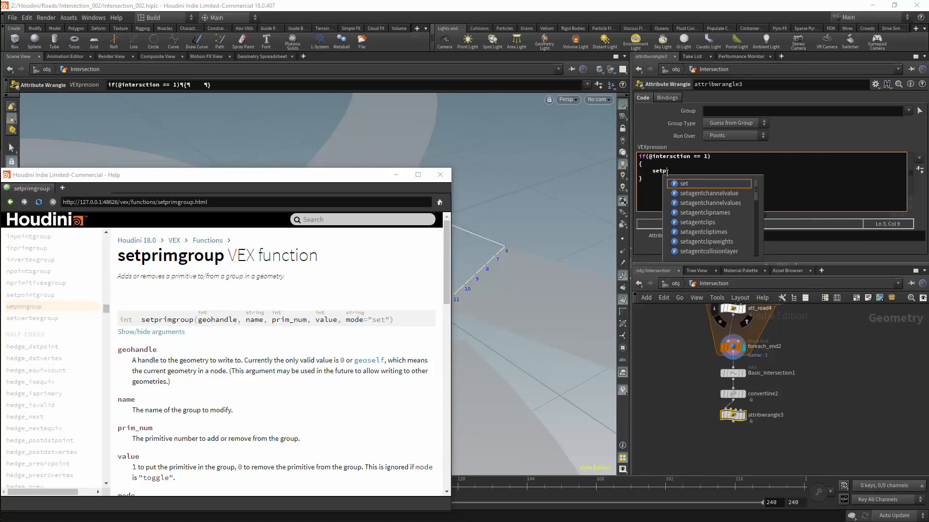
text(rimgroup)
key(Down)
key(Down)
key(Return)
text((0)
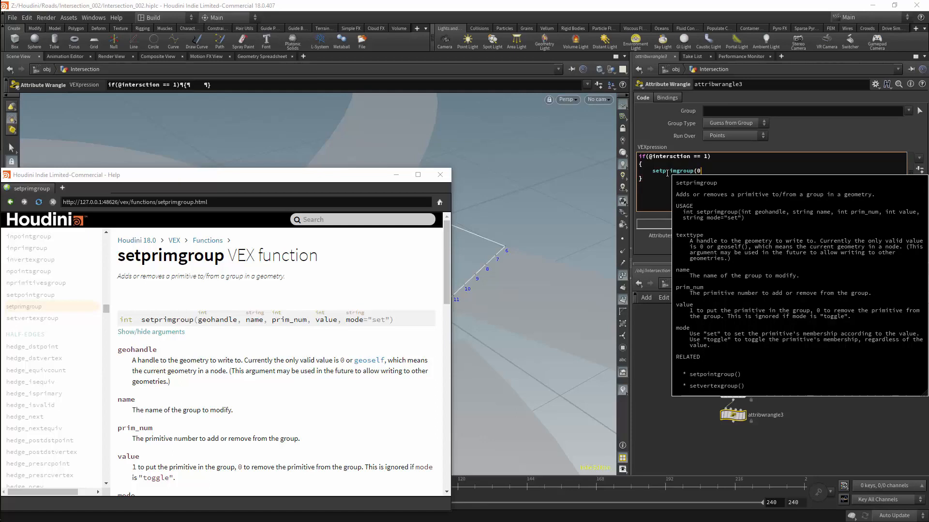
key(Escape)
text(0, "Inte)
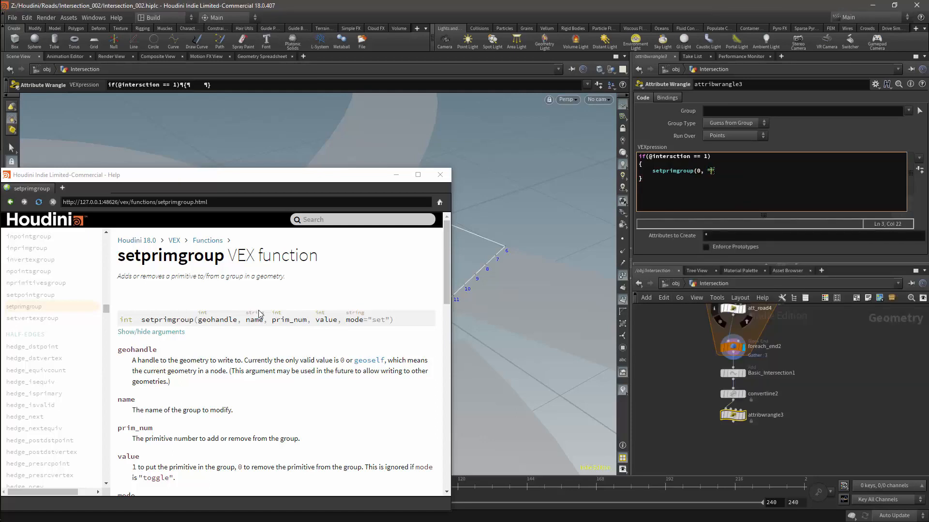
text(rsectionEdges", @p)
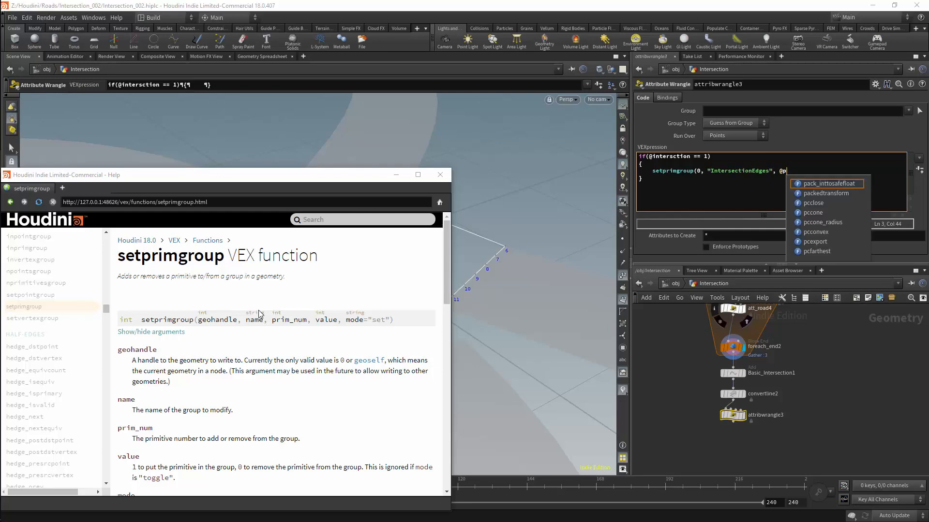
text(tnum, )
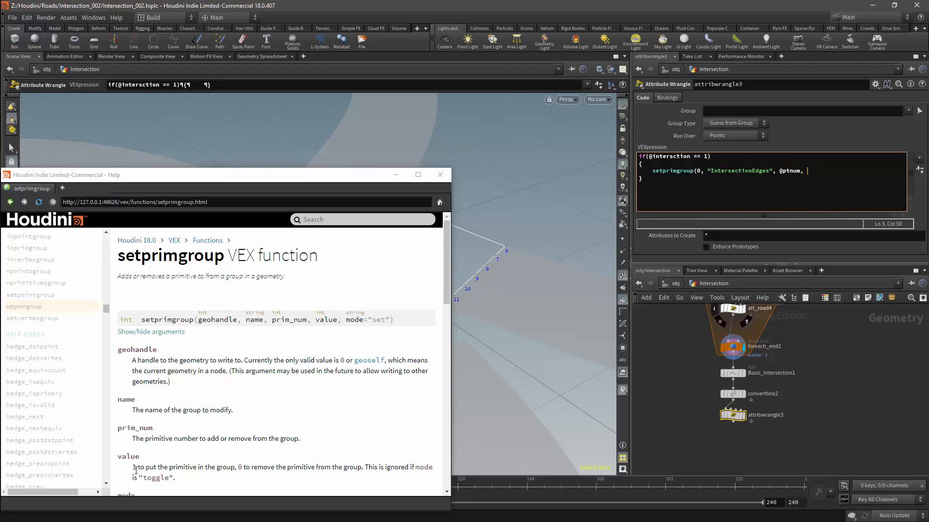
text(1)
text(et")
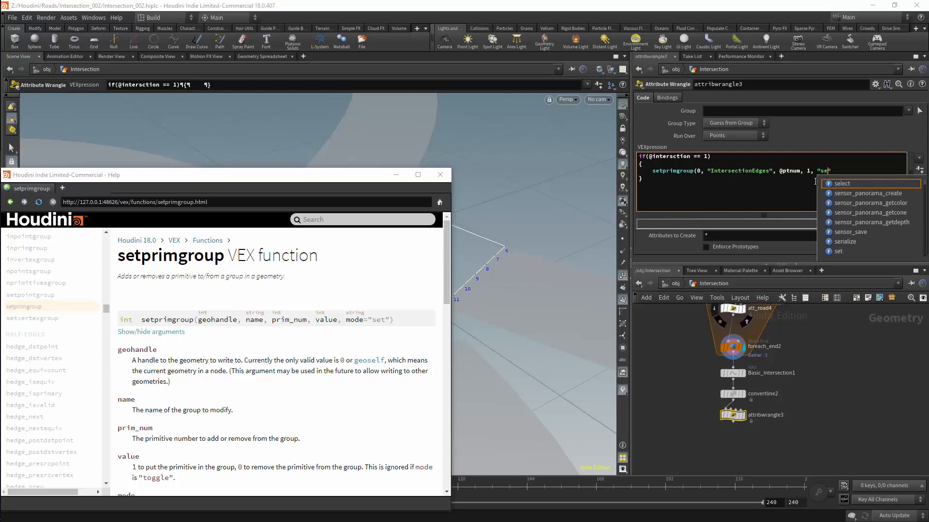
text();)
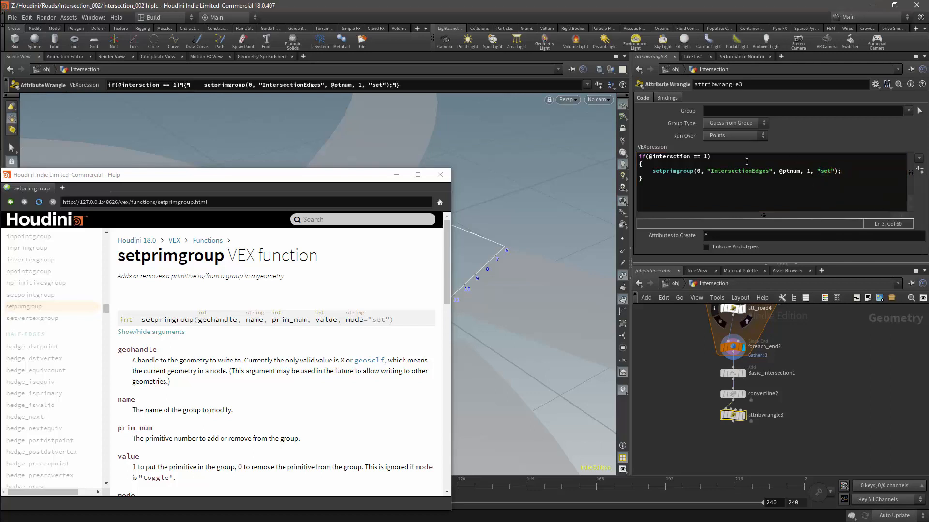
key(ctrl+s)
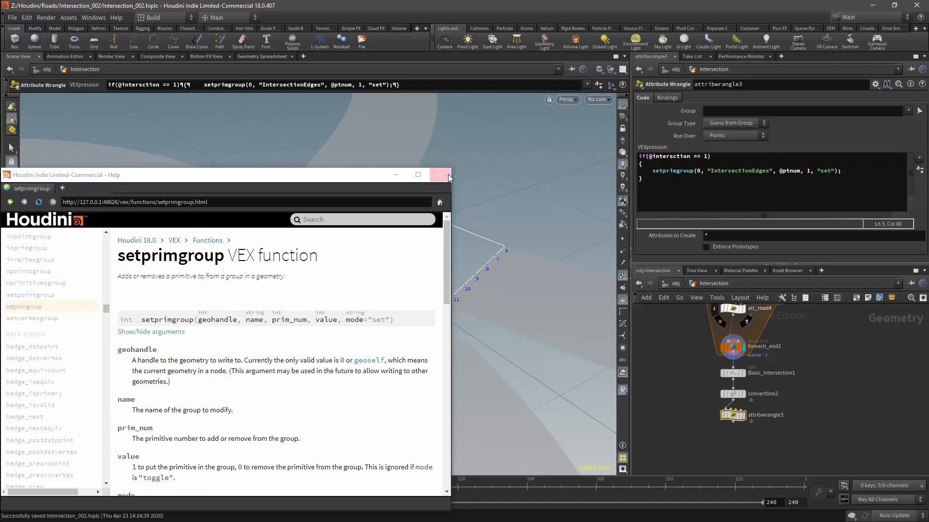
Close the help window, display the attribwrangle3 output, and show the group list in the viewport
click(449, 174)
click(745, 420)
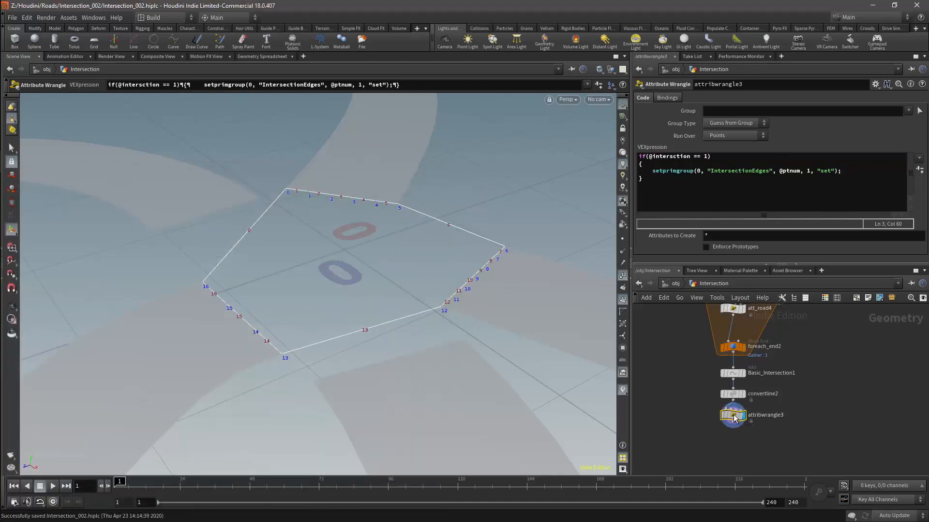
click(622, 349)
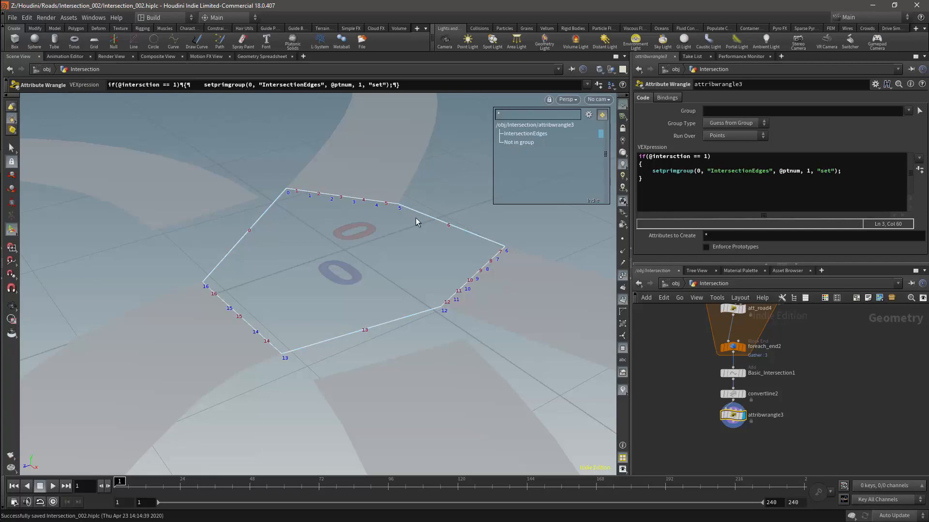
Add a Blast node and place it below attribwrangle3, offset to one side
key(Tab)
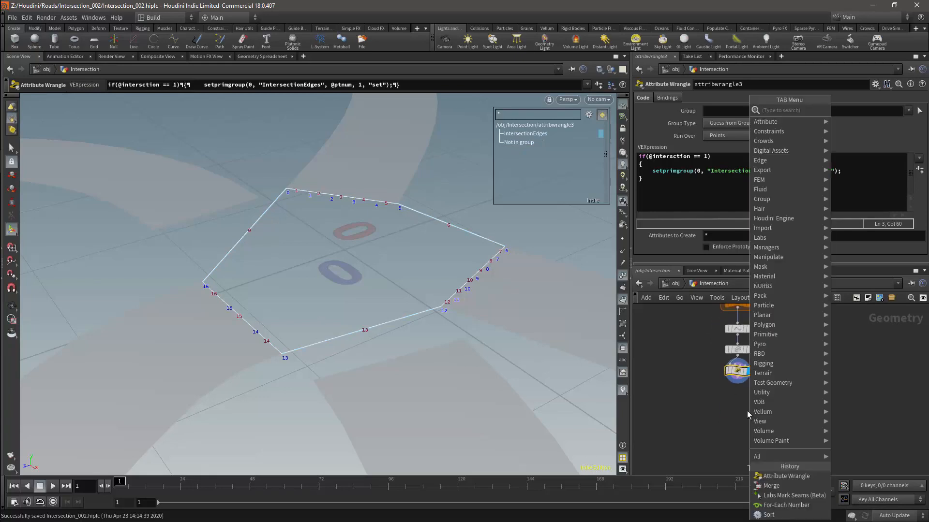
text(blas)
key(Return)
click(702, 395)
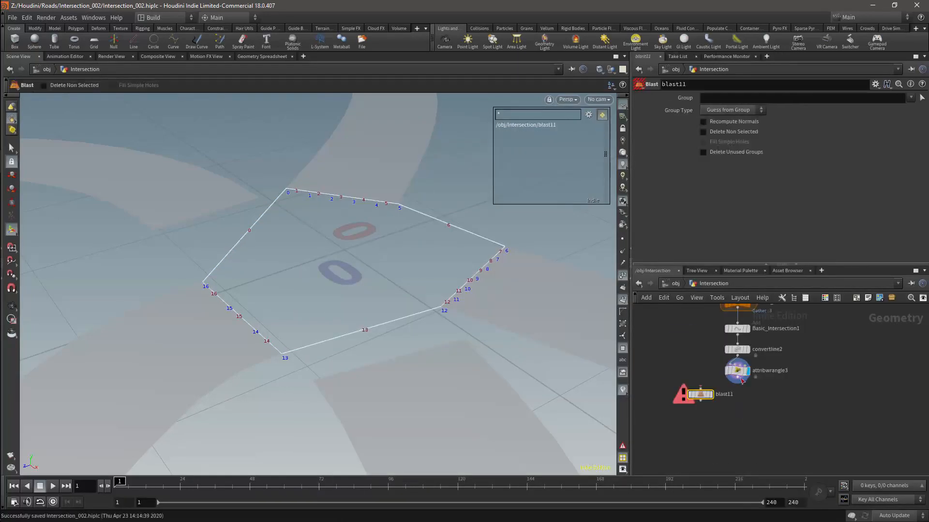
Duplicate the Blast node beside the first, with both fed by attribwrangle3, and set the copy's Group to IntersectionEdges
key(ctrl+c)
key(ctrl+v)
click(759, 394)
click(911, 99)
click(878, 107)
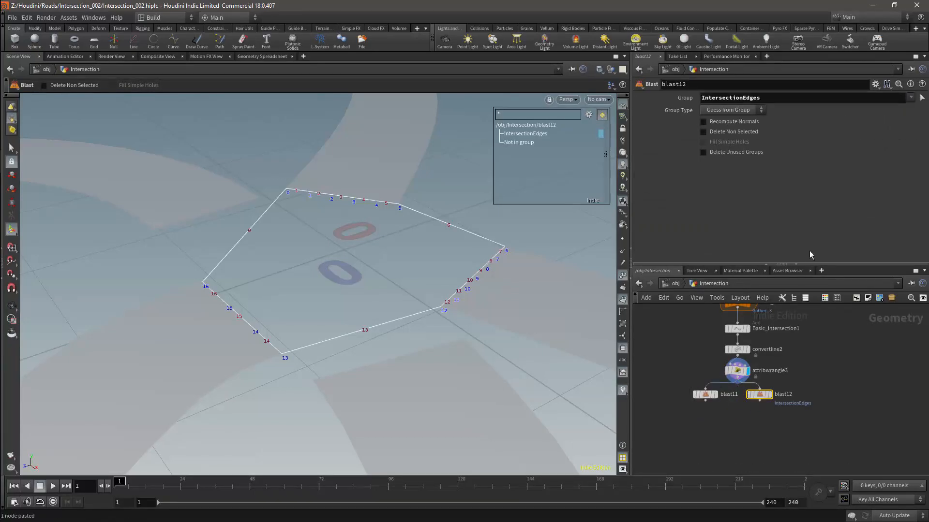
Enable Delete Non Selected on blast12, display blast11 and blast12 in turn to compare their edges, and save the scene
drag(758, 394, 762, 395)
click(704, 132)
click(729, 394)
click(715, 394)
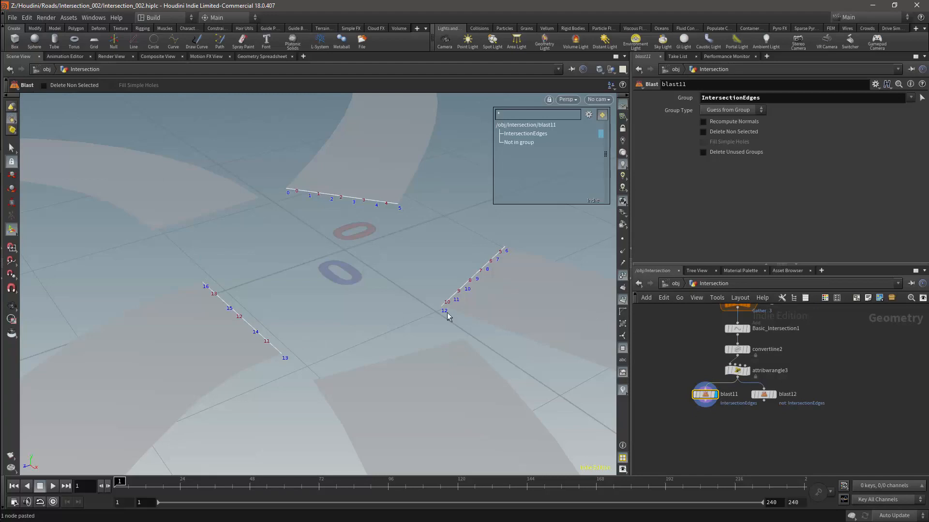
click(767, 398)
click(763, 394)
key(ctrl+s)
Delete the old hard-coded road nodes upstream of attribwrangle2, including both Blast nodes that fed the old network
scroll(822, 349, down, 5)
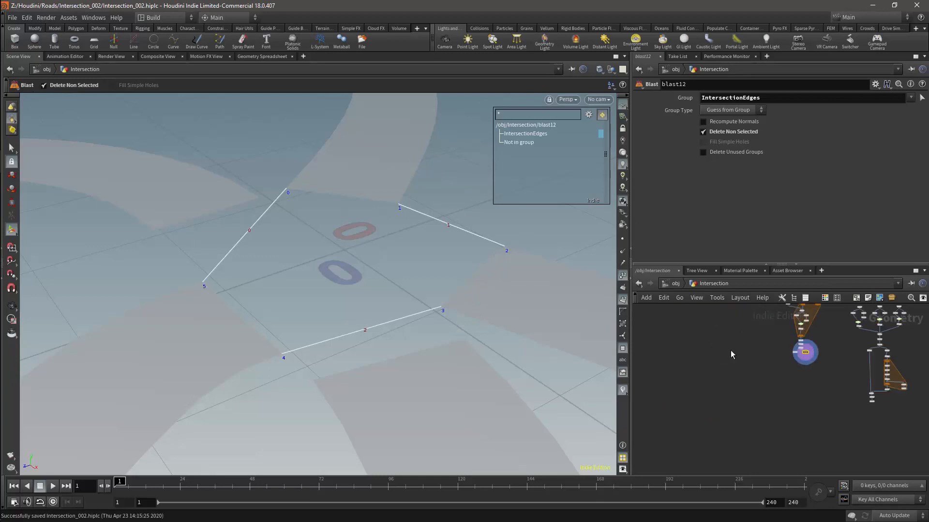
middle_drag(846, 358, 826, 345)
drag(852, 352, 784, 413)
scroll(851, 339, up, 5)
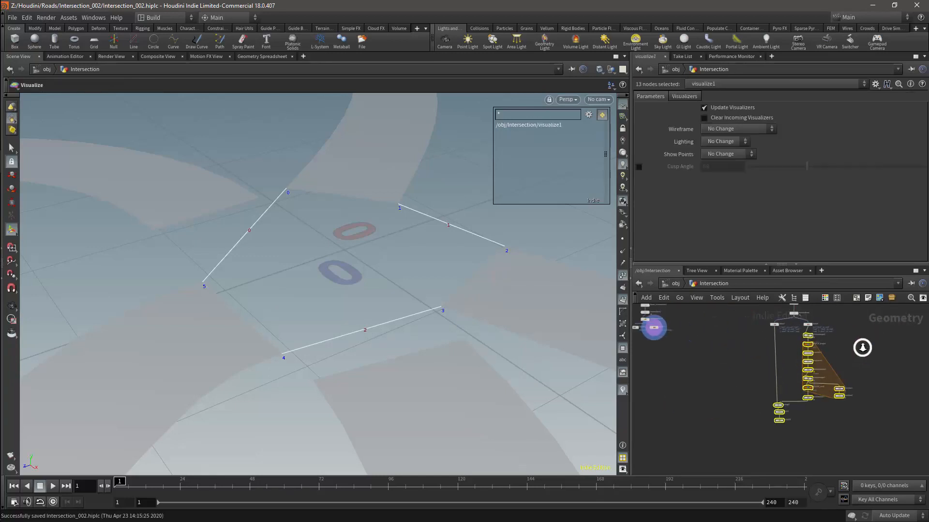
drag(848, 324, 715, 425)
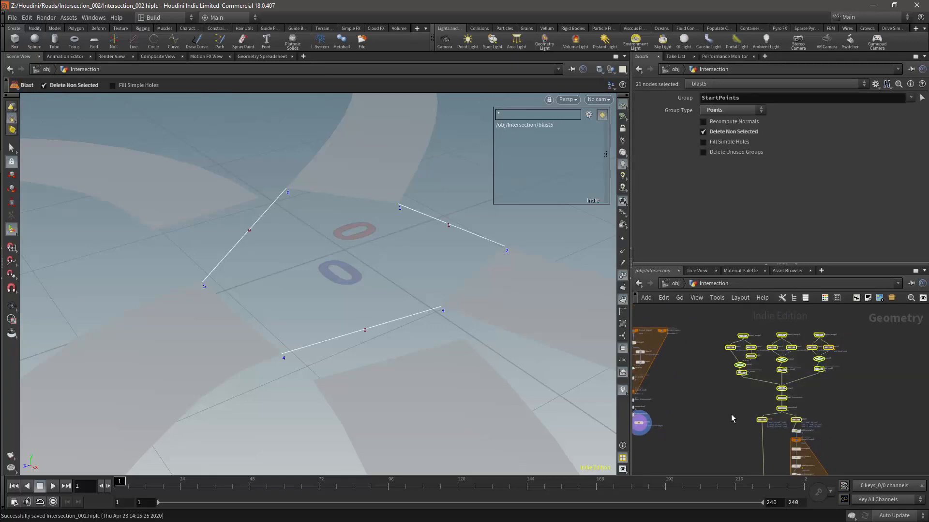
key(Delete)
Move the whole new for-each network, down to blast11 and blast12, beside the remaining old nodes above attribwrangle2
middle_drag(732, 390, 817, 382)
drag(787, 309, 671, 424)
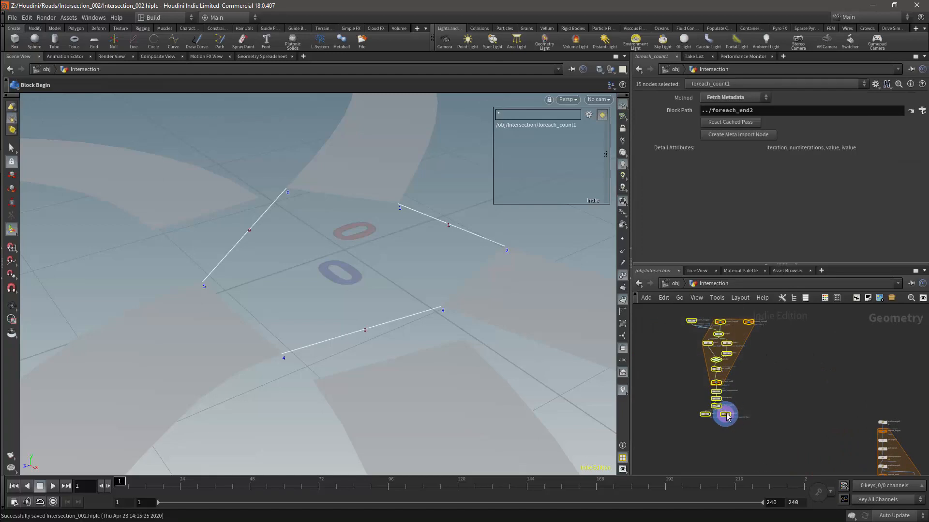
drag(726, 414, 877, 409)
middle_drag(878, 413, 740, 332)
scroll(784, 360, up, 4)
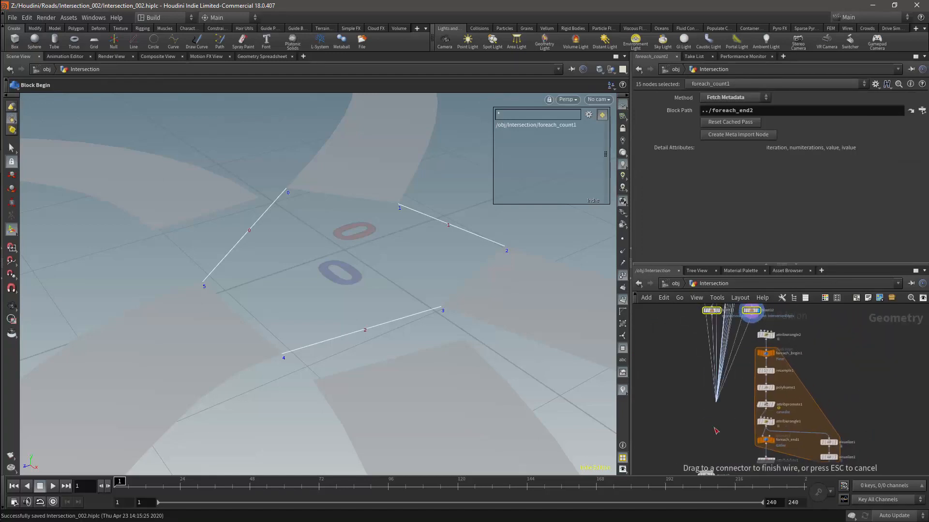
click(712, 323)
click(712, 322)
middle_drag(709, 470, 698, 450)
click(698, 450)
key(ctrl+z)
Maximize the network editor and connect the output of blast11 to merge2
mouse_move(713, 338)
middle_down()
mouse_move(711, 362)
mouse_move(707, 350)
middle_up()
key(ctrl+f)
key(Escape)
key(ctrl+b)
scroll(540, 248, up, 4)
middle_drag(540, 248, 656, 208)
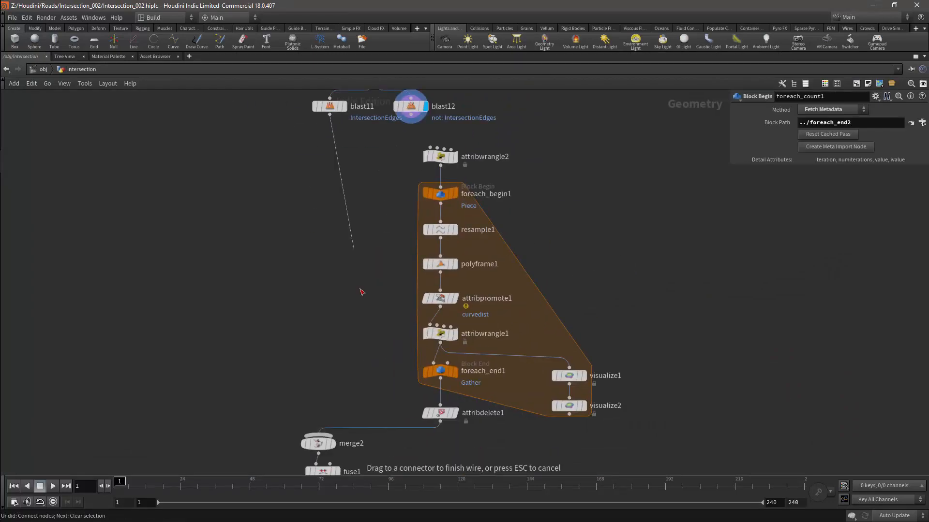
click(330, 125)
click(323, 445)
Connect blast12 to attribwrangle2 and shift merge2 with the fuse and polyfill nodes closer under blast11
drag(739, 126, 740, 116)
middle_drag(541, 126, 569, 185)
click(437, 175)
click(457, 207)
middle_drag(597, 225, 638, 67)
drag(460, 436, 407, 372)
middle_drag(556, 329, 532, 413)
middle_drag(582, 205, 573, 336)
middle_drag(561, 265, 554, 263)
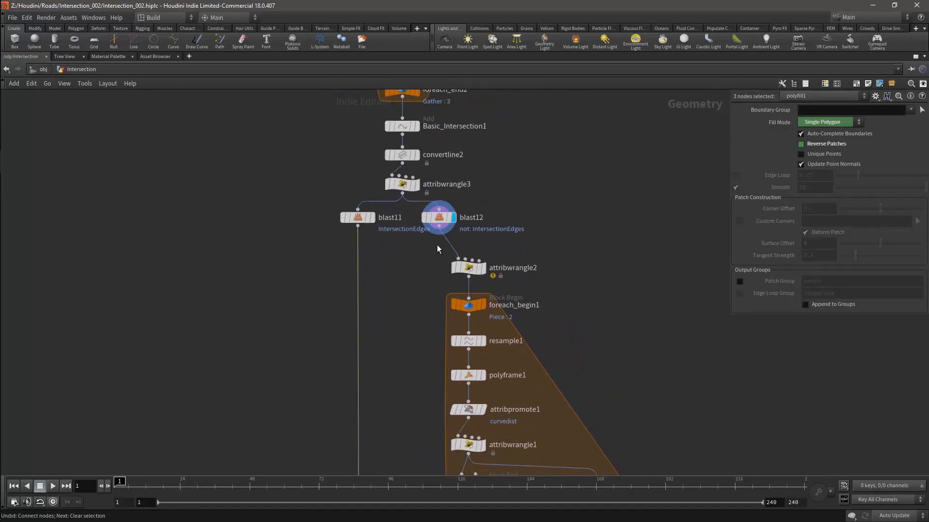
Delete attribwrangle2 and align the foreach_begin1 block with its following nodes directly below blast12
middle_drag(584, 237, 596, 286)
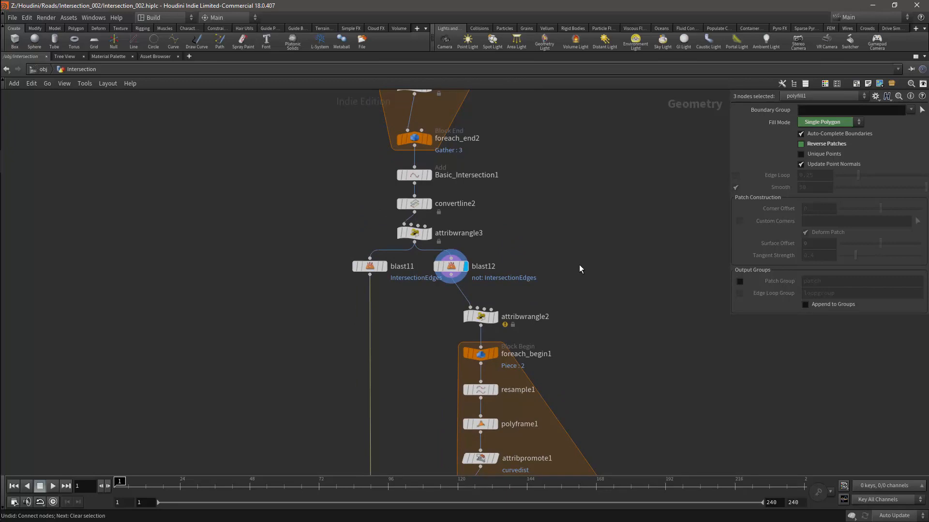
drag(435, 304, 524, 341)
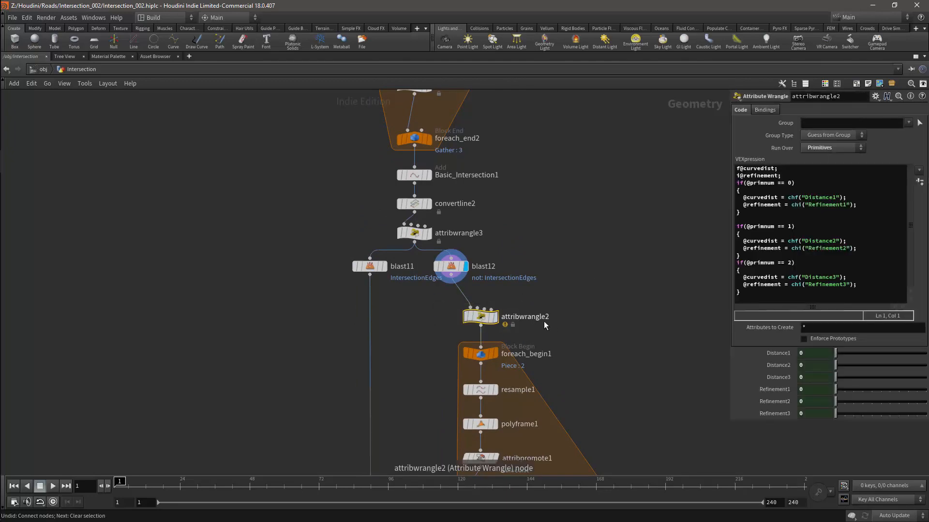
key(Delete)
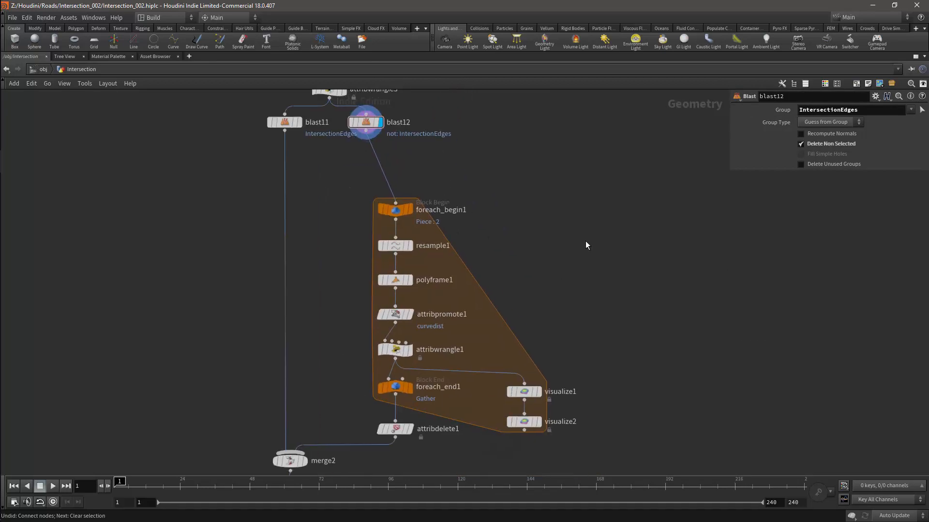
drag(593, 185, 371, 485)
drag(392, 226, 363, 198)
middle_drag(543, 193, 591, 225)
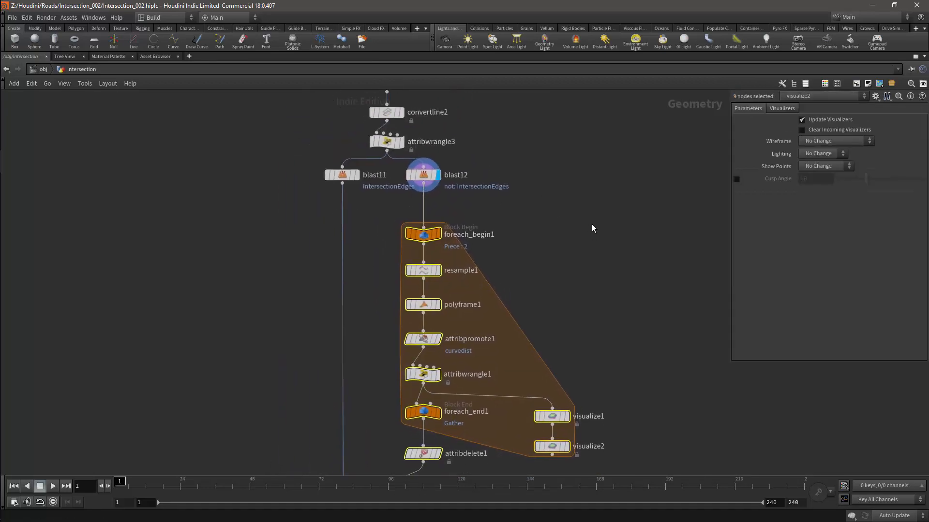
Select resample1, keep it active rather than bypassed, and restore the split layout with viewport and parameters
click(423, 270)
key(ctrl+f)
click(826, 125)
key(b)
key(Escape)
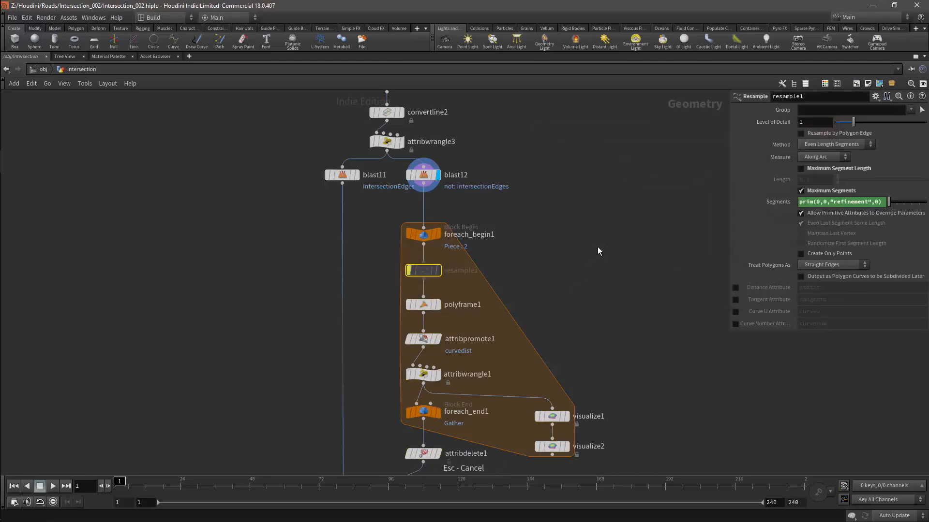
key(ctrl+b)
key(b)
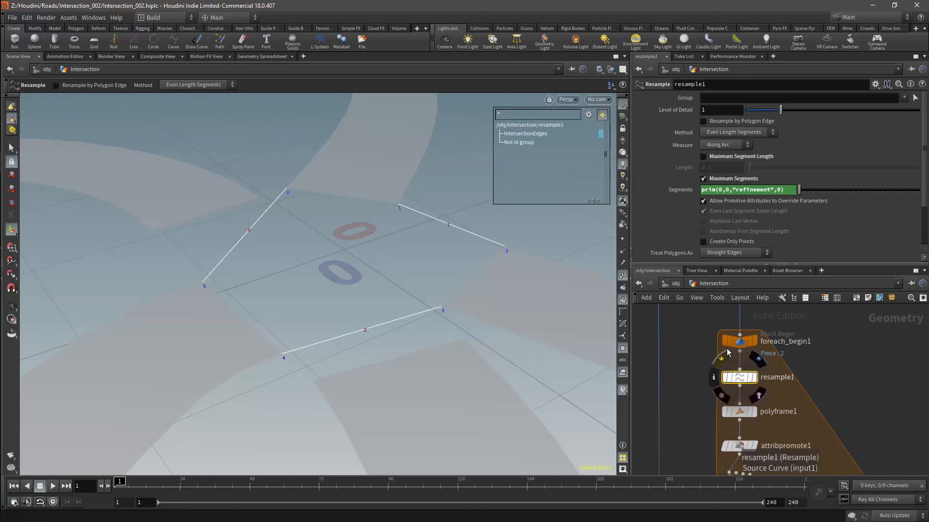
Show the Intersection asset's parameters in a floating window and delete the channel expression on resample1's Segments
right_click(704, 284)
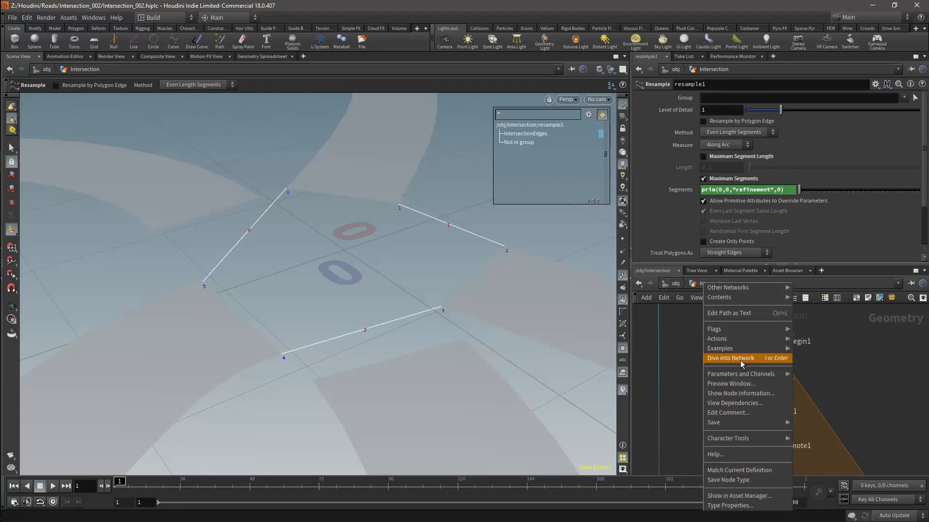
mouse_move(744, 375)
click(811, 375)
drag(805, 173, 436, 108)
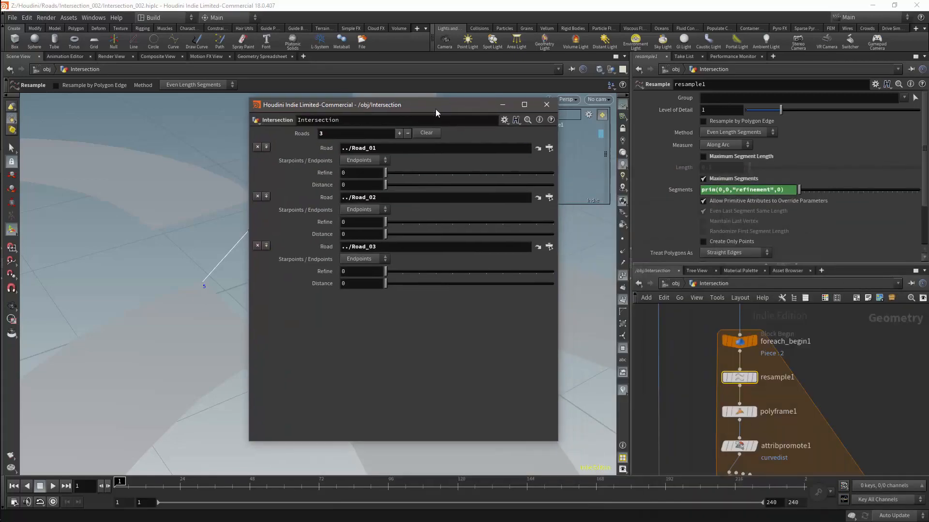
right_click(739, 188)
click(779, 306)
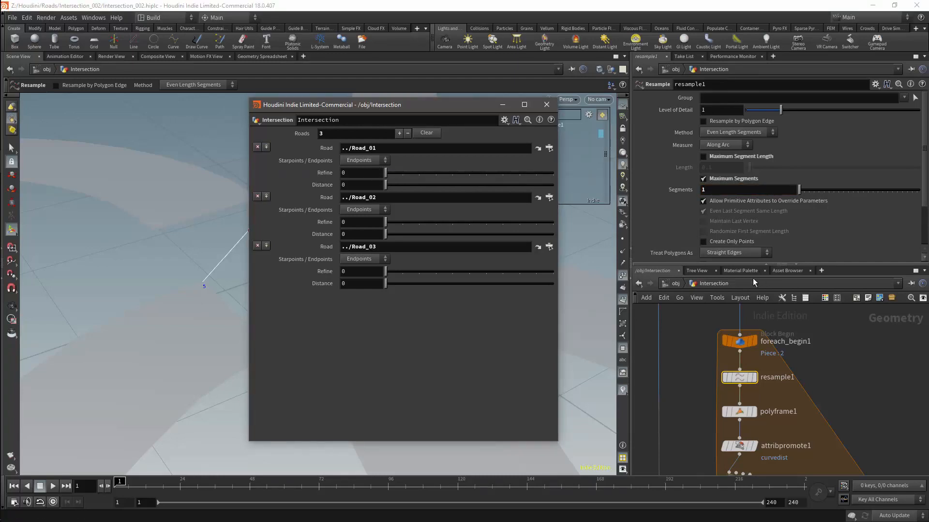
In the Intersection asset's type properties, set the Refine parameter's range minimum to 1 and lock it
right_click(720, 283)
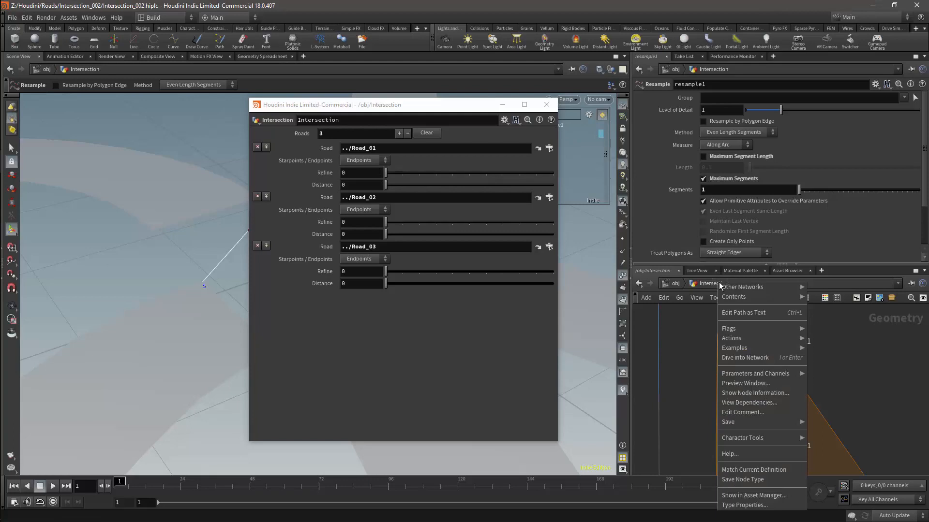
click(742, 508)
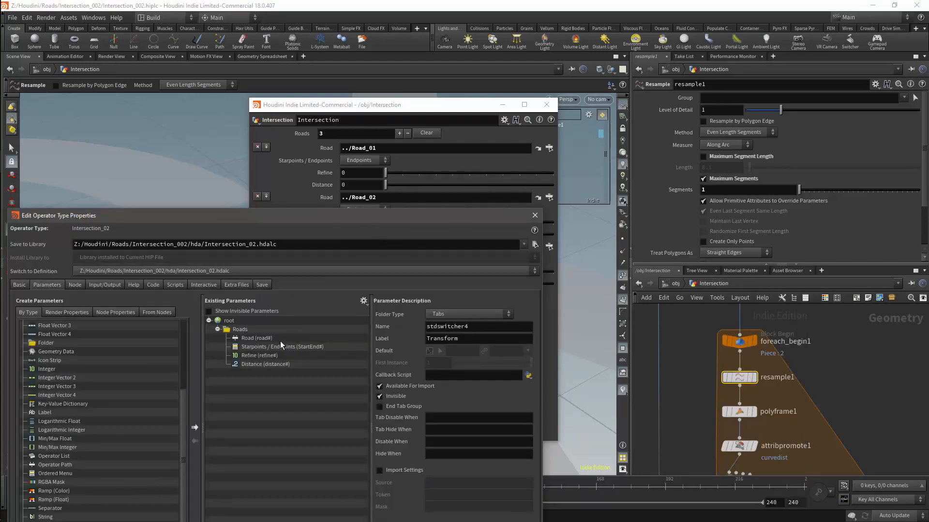
click(260, 355)
click(393, 312)
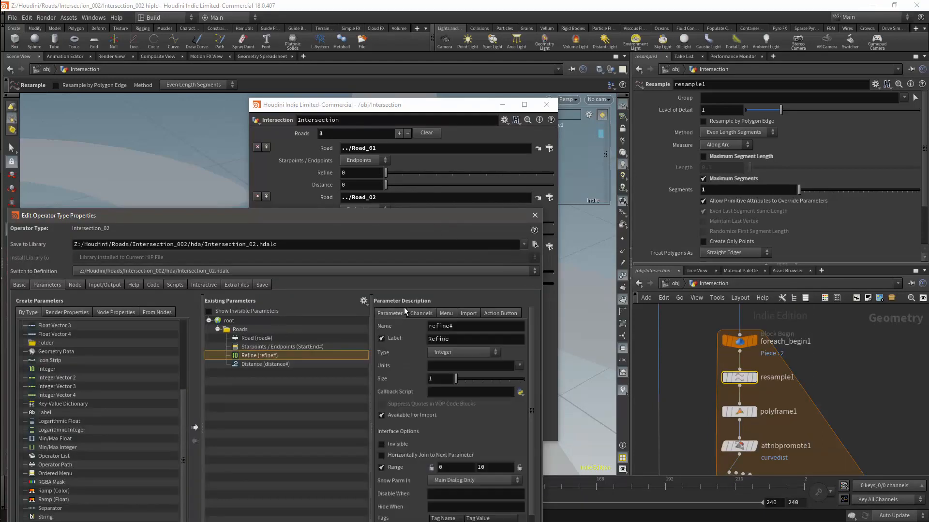
click(450, 471)
text(1)
click(429, 468)
Set the Distance parameter's range from -3 to 3, then apply and accept the type properties
click(277, 364)
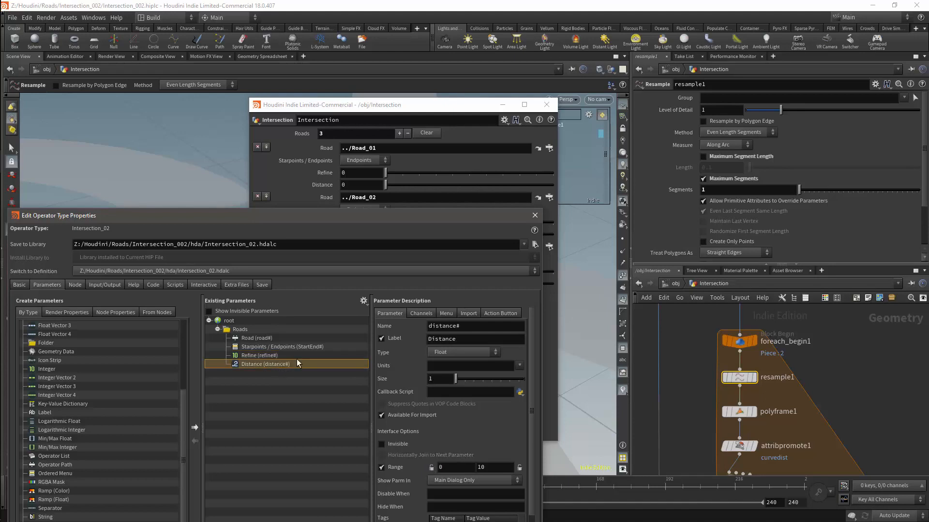
click(430, 468)
drag(459, 217, 457, 138)
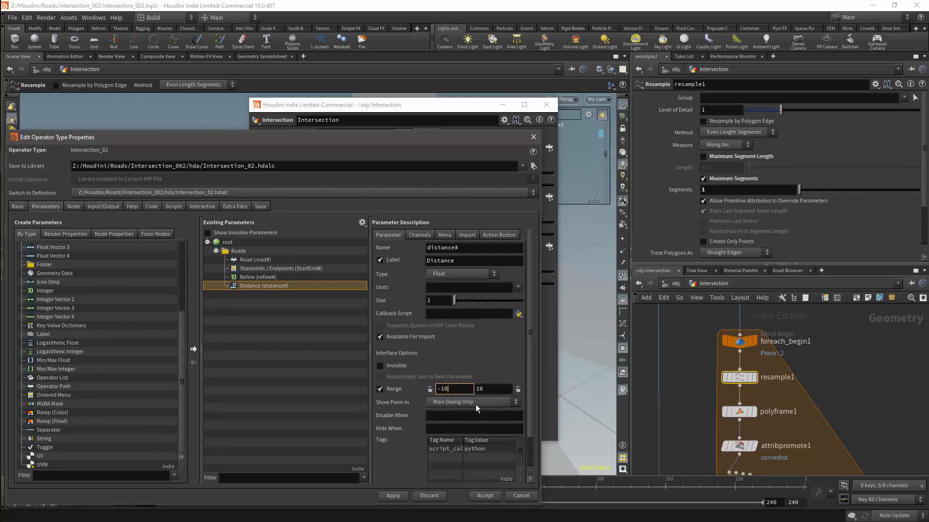
key(BackSpace)
text(3)
key(Tab)
text(3)
click(393, 495)
click(485, 497)
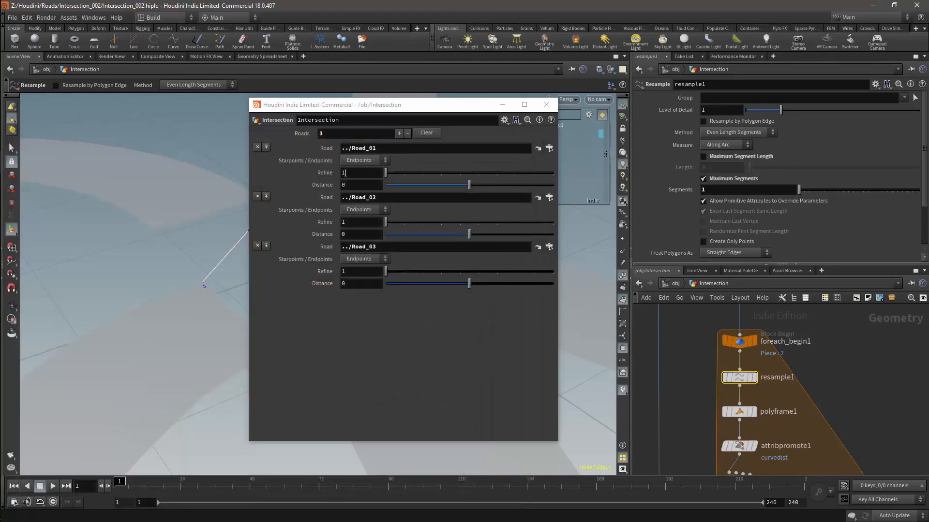
Reference the asset's Refine parameter in resample1's Segments and edit the expression to ch("../refine" + )
drag(326, 174, 445, 206)
drag(692, 193, 704, 190)
click(751, 205)
click(750, 190)
key(BackSpace)
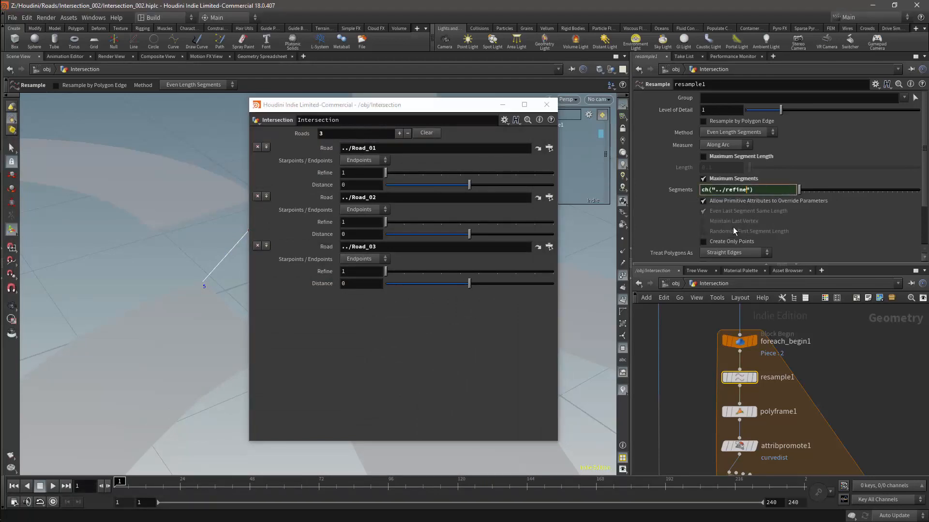
text(+)
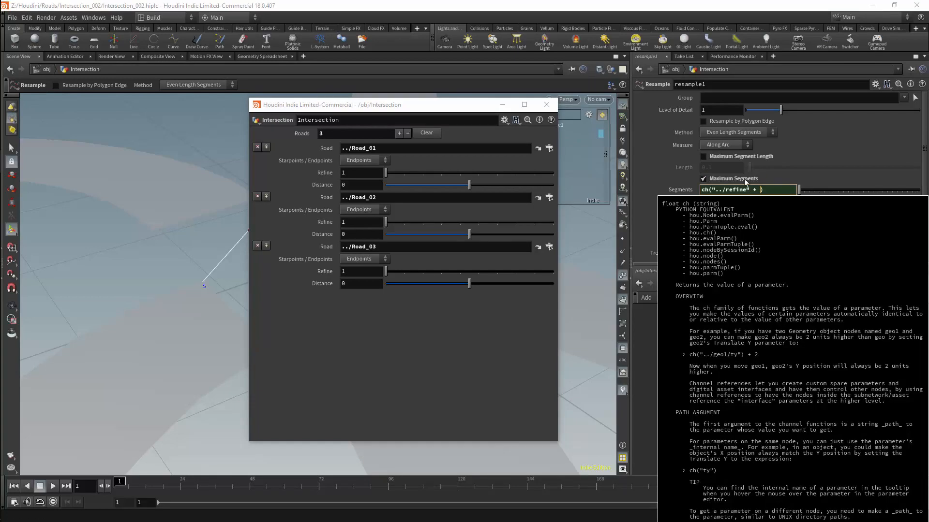
key(Return)
Create a meta import node for foreach_begin1
middle_drag(836, 331, 816, 353)
middle_drag(846, 309, 821, 422)
middle_drag(794, 373, 781, 467)
click(717, 333)
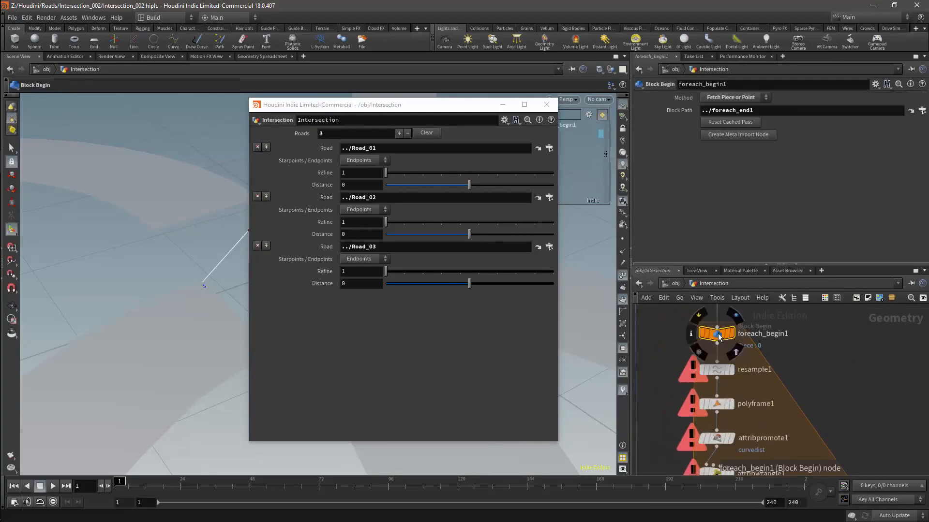
click(733, 135)
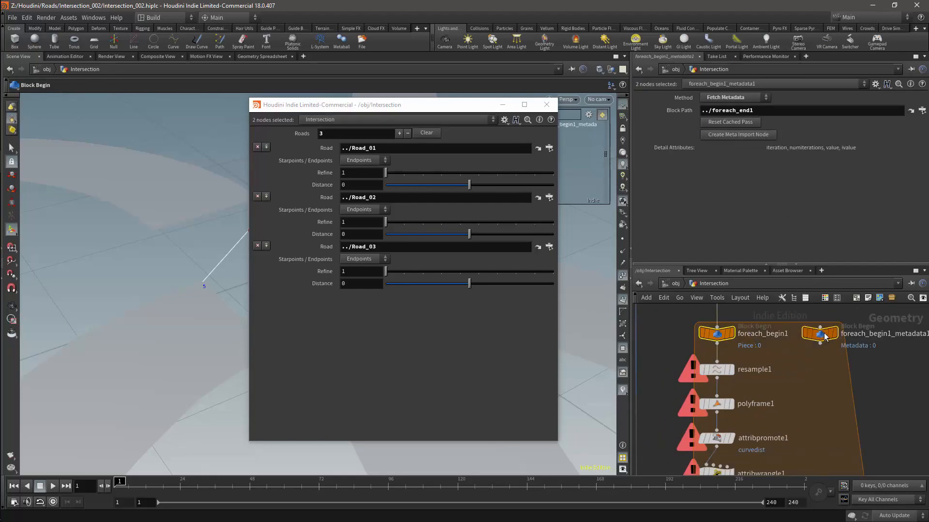
Rename the new metadata node to foreach_begin1_count1
double_click(839, 334)
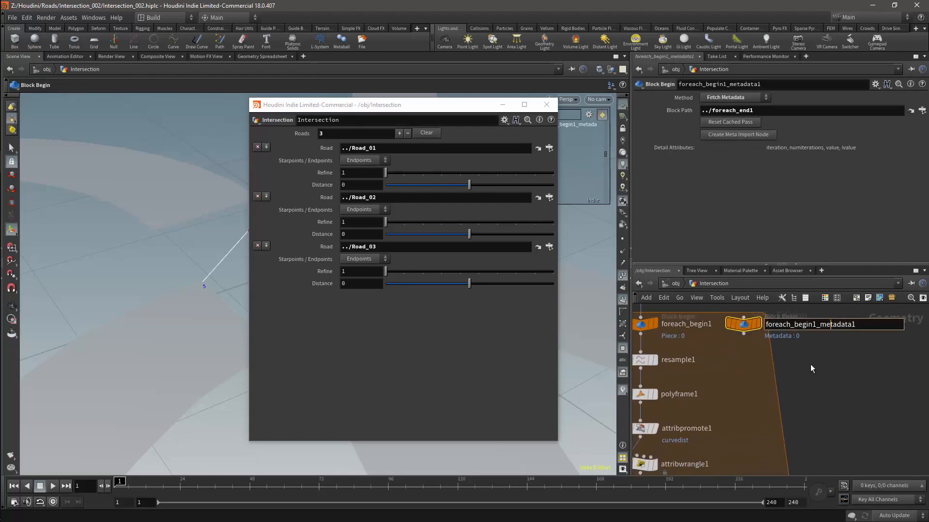
key(Right)
key(Delete)
key(Delete)
key(Delete)
key(Delete)
key(Delete)
key(Delete)
key(Delete)
key(Delete)
key(BackSpace)
text(Col)
key(BackSpace)
key(BackSpace)
key(BackSpace)
text(count1)
key(Return)
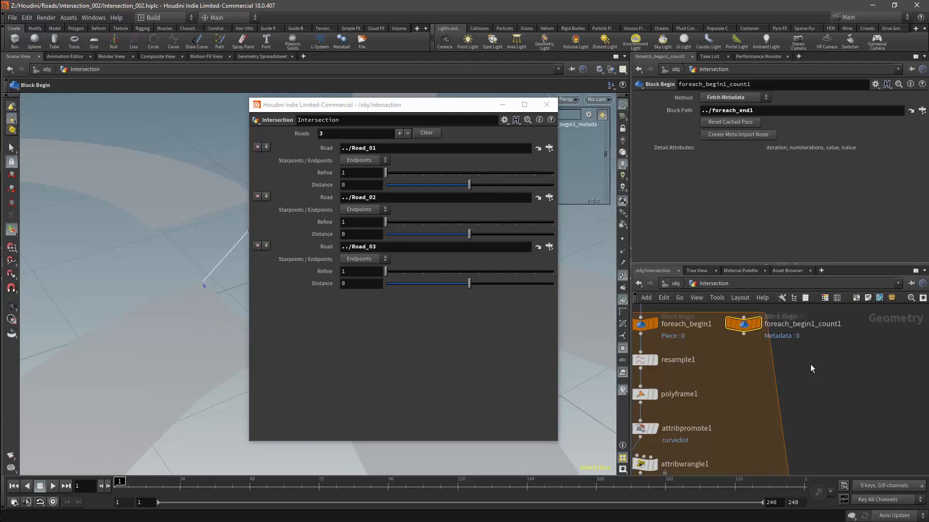
Extend resample1's Segments expression with (detail("..") + 1) after "../refine" +
middle_drag(811, 365, 867, 375)
click(698, 371)
click(755, 189)
text(())
text(detal)
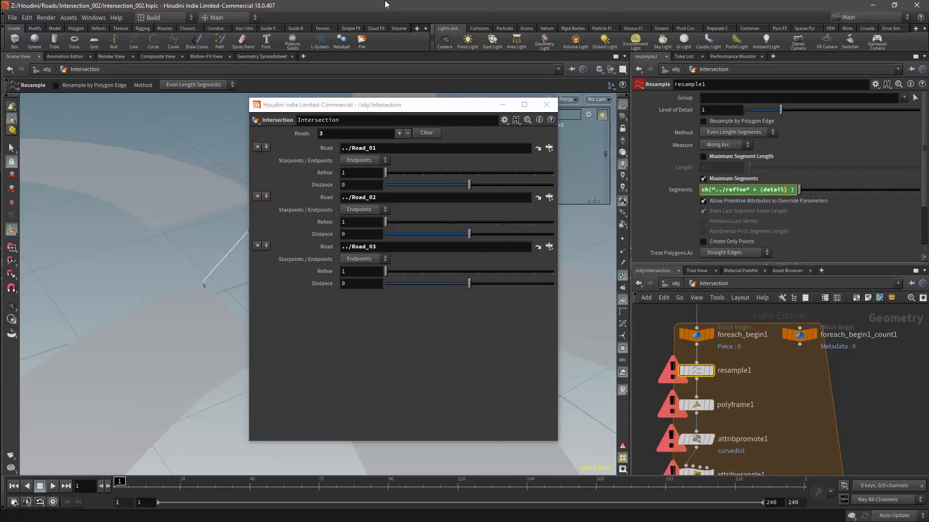
text(() + 1)
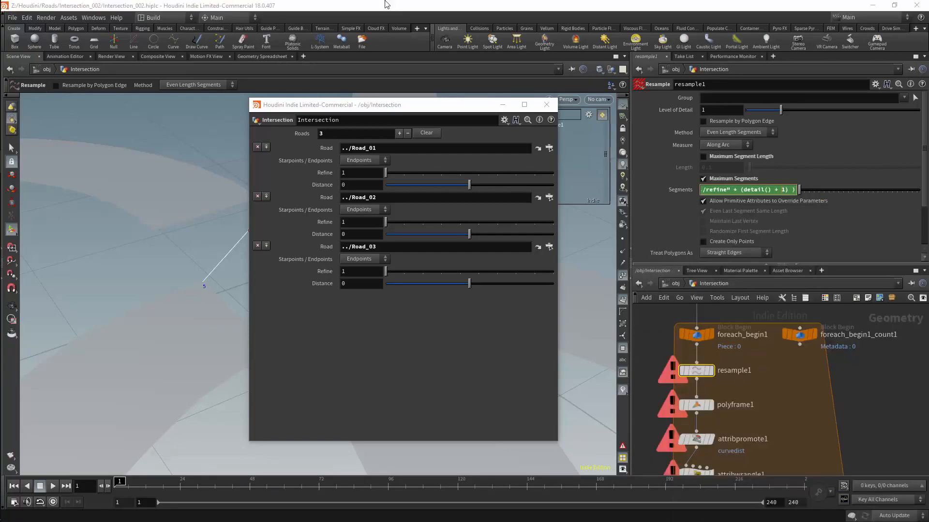
text("")
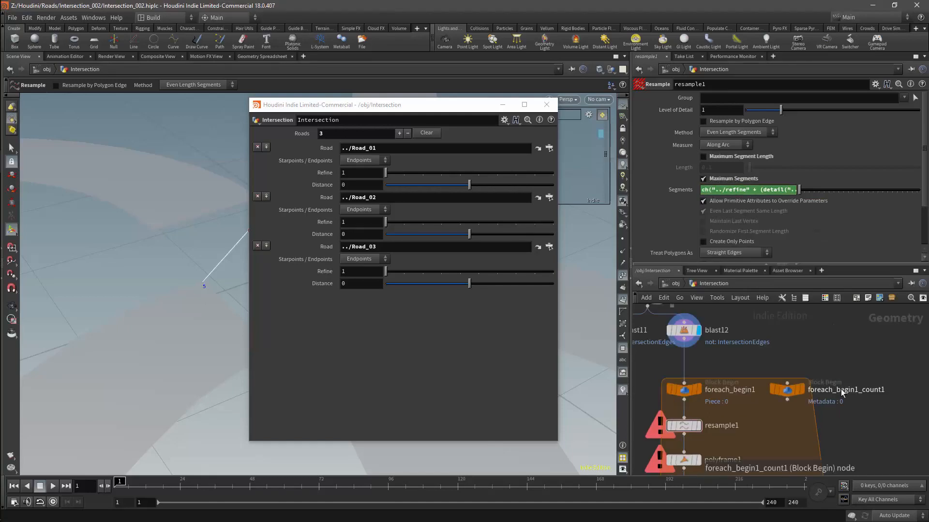
Shorten the metadata node's name to foreach_count2
click(843, 393)
key(BackSpace)
key(Delete)
key(Delete)
key(Delete)
key(Delete)
key(Delete)
key(Delete)
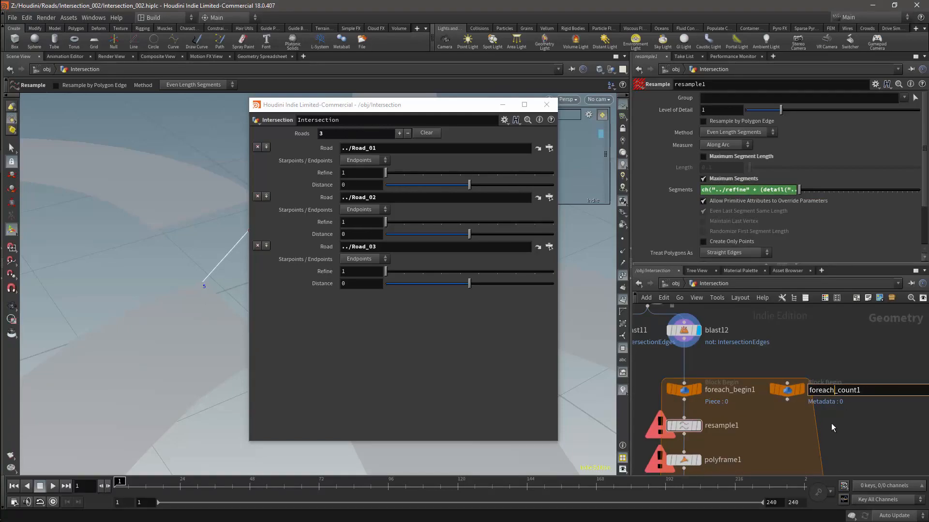
text(2)
Disable primitive attribute overrides on resample1 and point the detail() call in its Segments expression to ../foreach_count2/
click(703, 201)
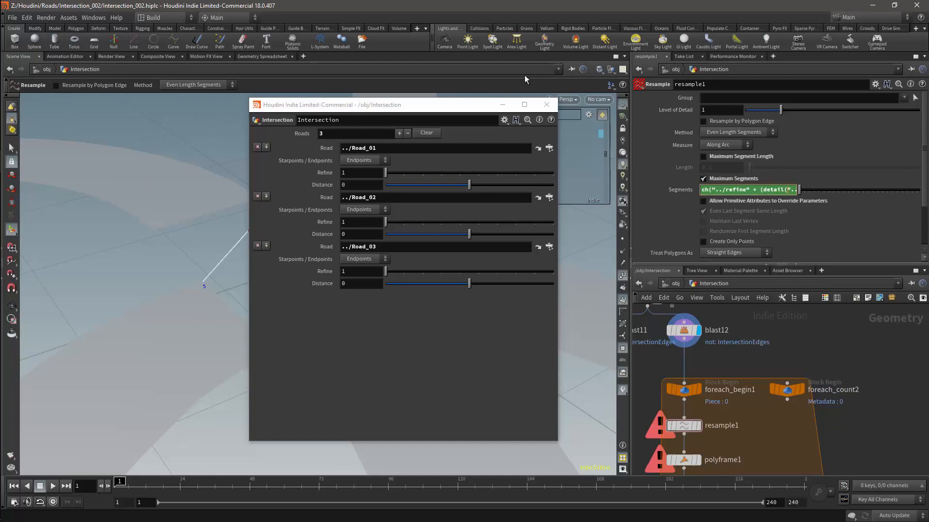
text(/for)
key(BackSpace)
text(o)
key(BackSpace)
text(fore)
key(Down)
key(Down)
key(Down)
key(Return)
text(/)
key(Right)
text(, )
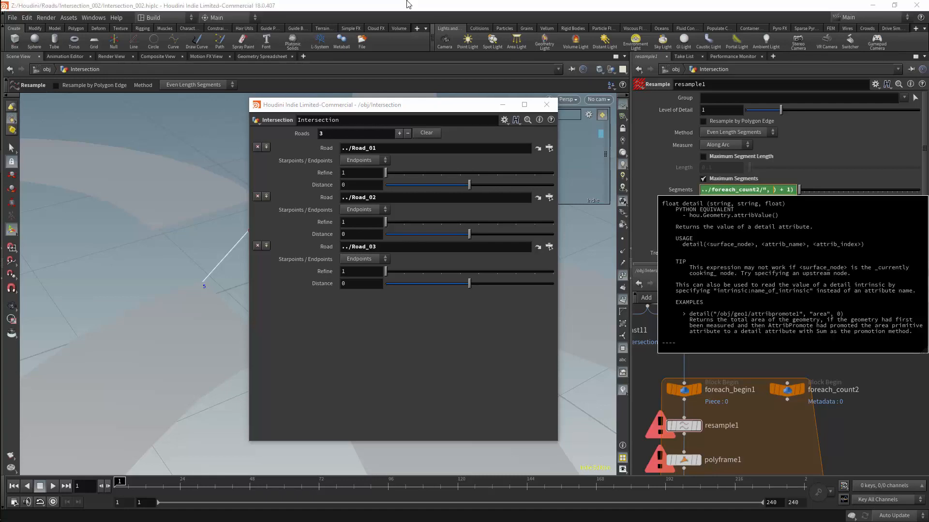
Complete the detail() call in resample1's Segments expression with the attribute "iteration" and index 0
text("i")
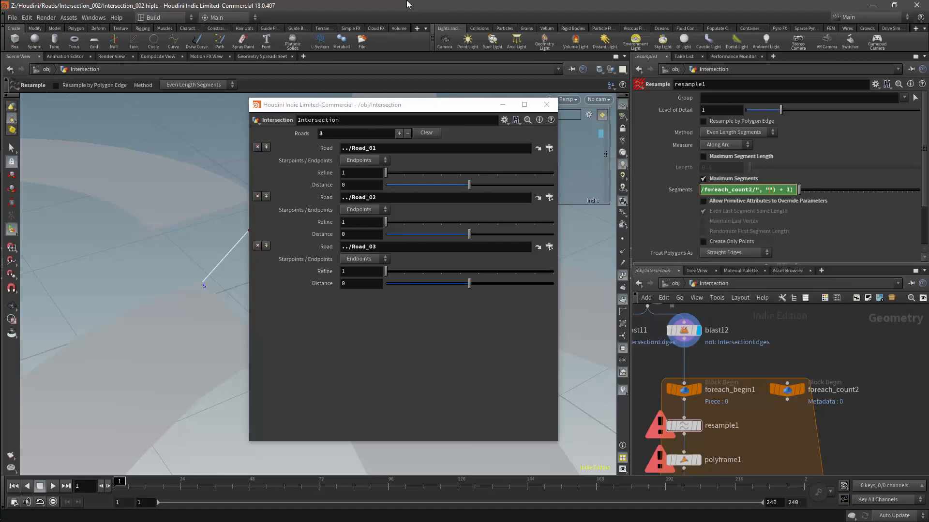
text(teration)
key(Right)
text(, 0)
key(Return)
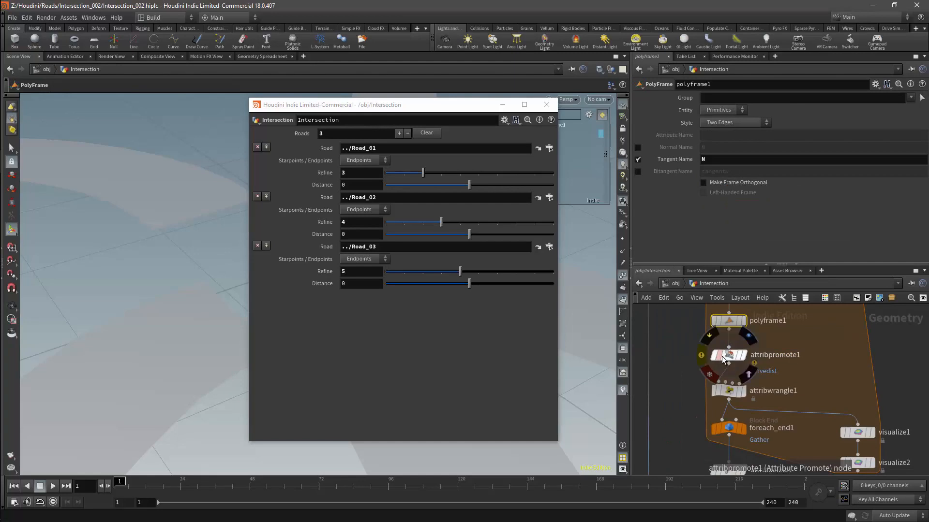
Delete the attribpromote1 node and move attribwrangle1 up close beneath polyframe1
click(781, 352)
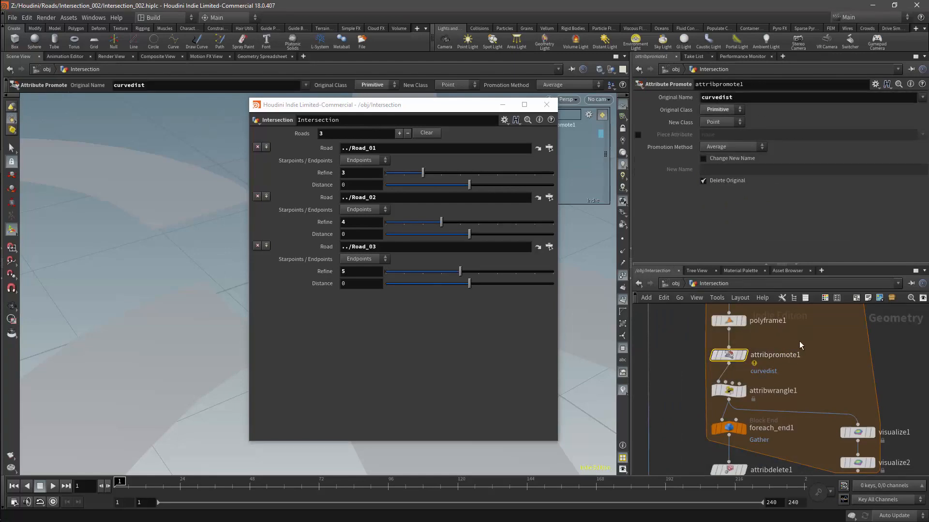
key(Delete)
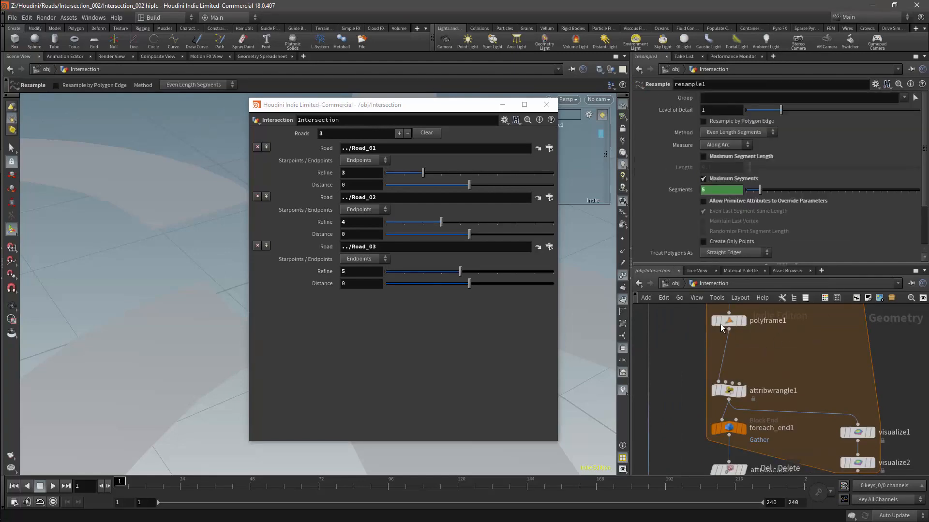
middle_drag(799, 352, 785, 351)
middle_drag(890, 358, 886, 381)
drag(714, 413, 715, 373)
middle_drag(825, 388, 808, 412)
click(696, 396)
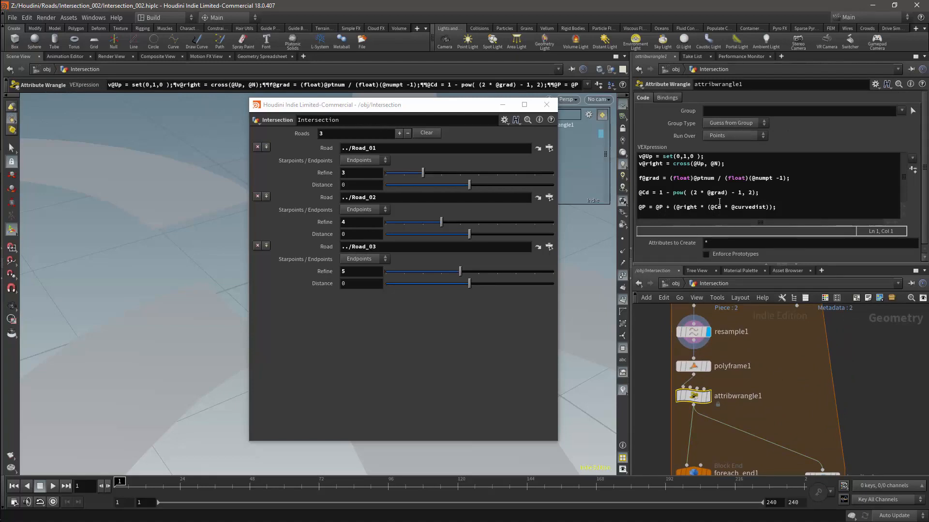
double_click(763, 208)
key(Up)
click(732, 208)
key(Delete)
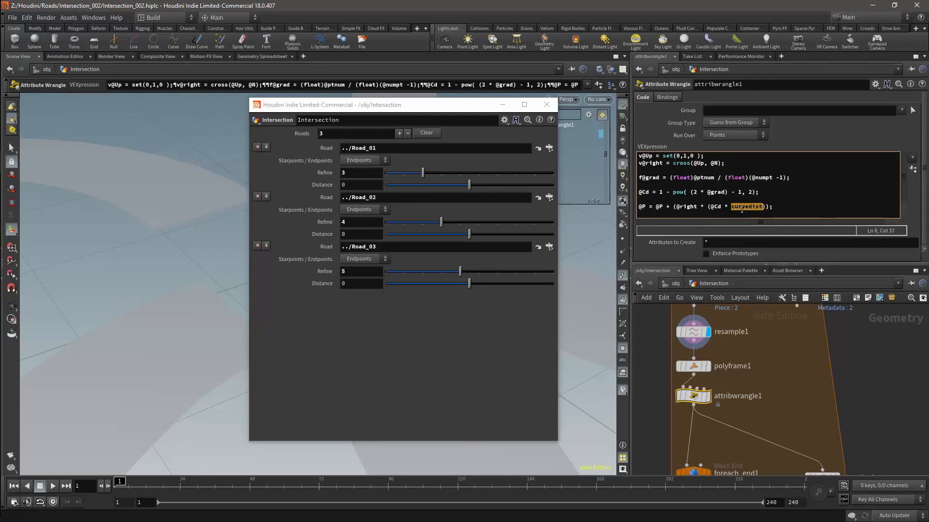
Declare float curvedist = chf("Curvedist"); as the first line of attribwrangle1's code
click(642, 163)
key(Up)
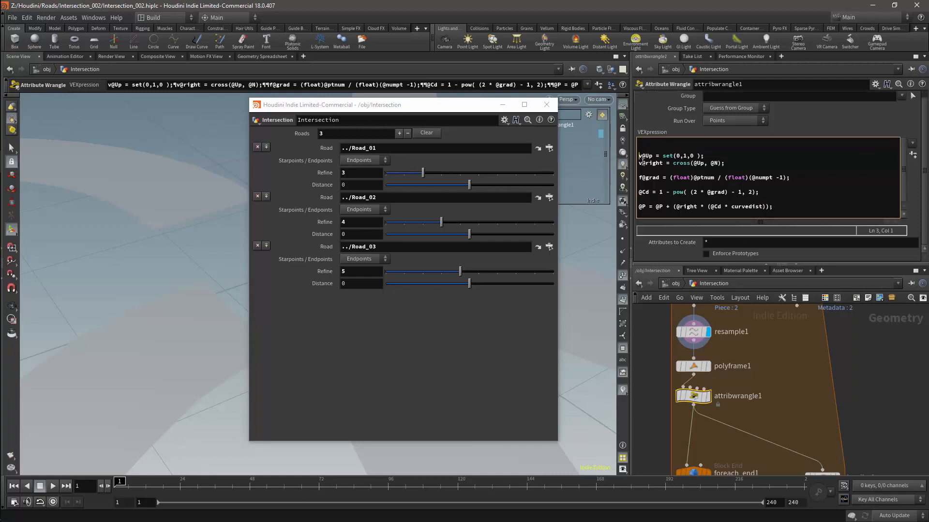
text(floa)
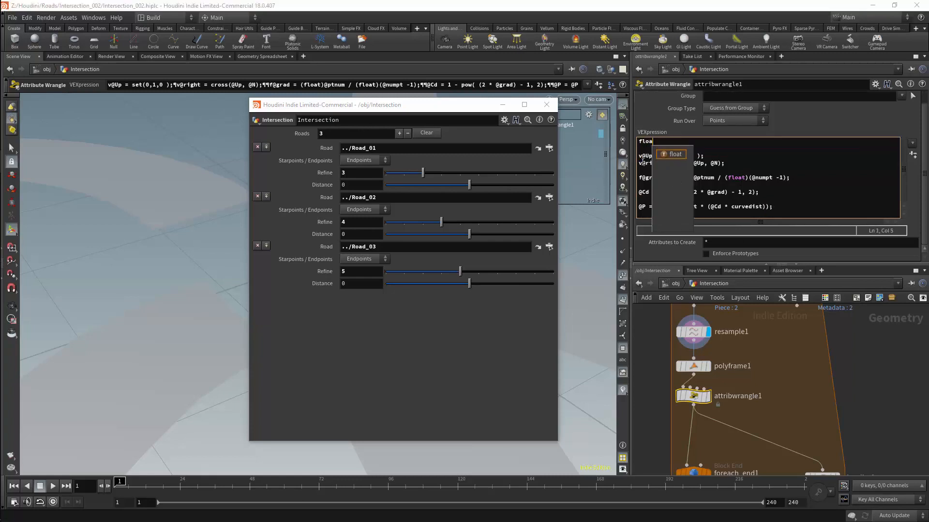
text(t curvedist = chf("Curvedist");)
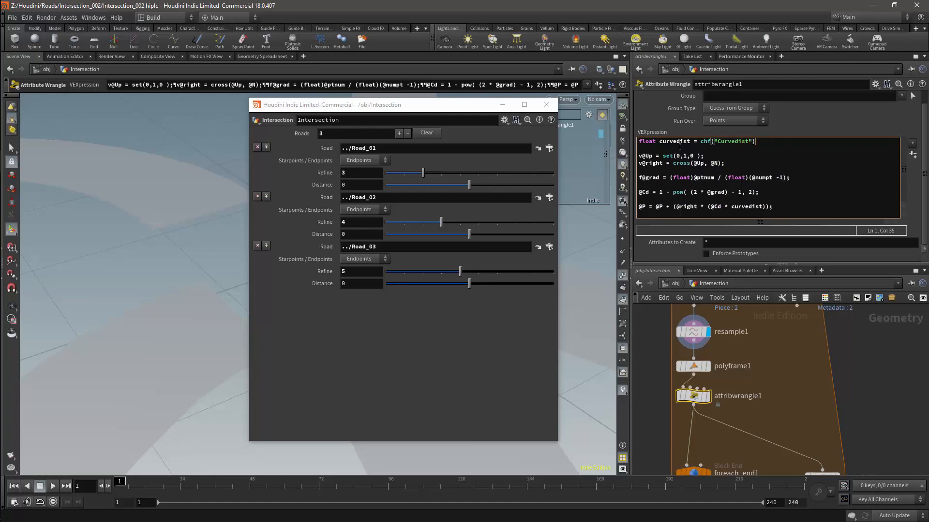
Create the Curvedist parameter on attribwrangle1 and paste in the relative reference ch("../distance1")
click(912, 154)
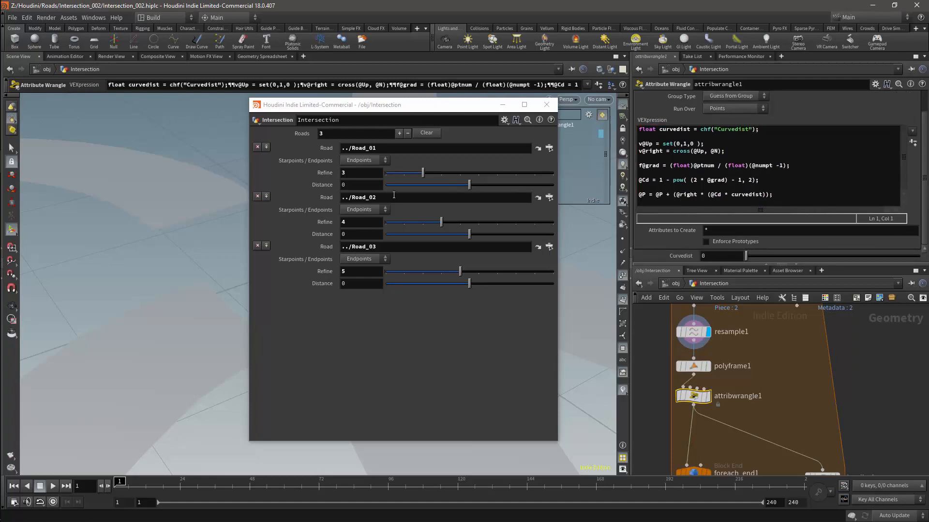
right_click(705, 257)
click(748, 276)
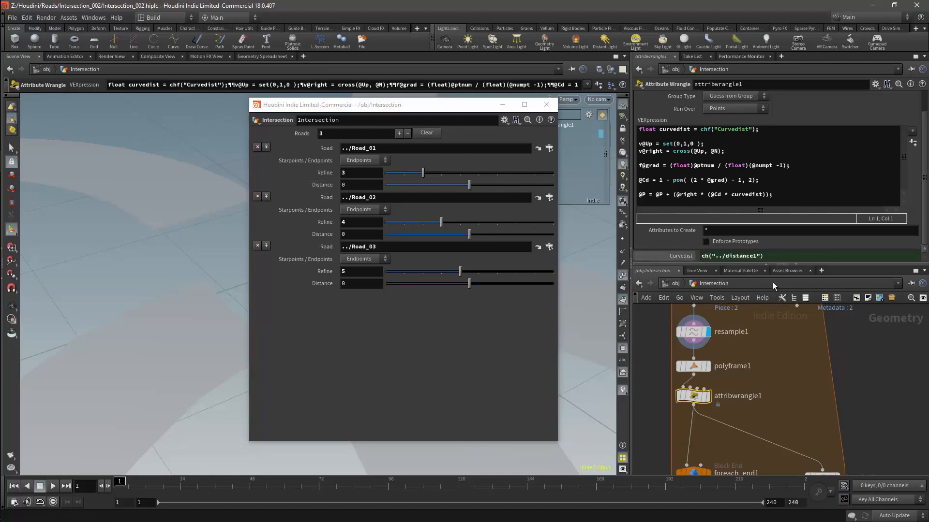
Change the Curvedist expression to ch("../distance" + (detail("../foreach_count2/","iteration",0)+ 1))
click(756, 257)
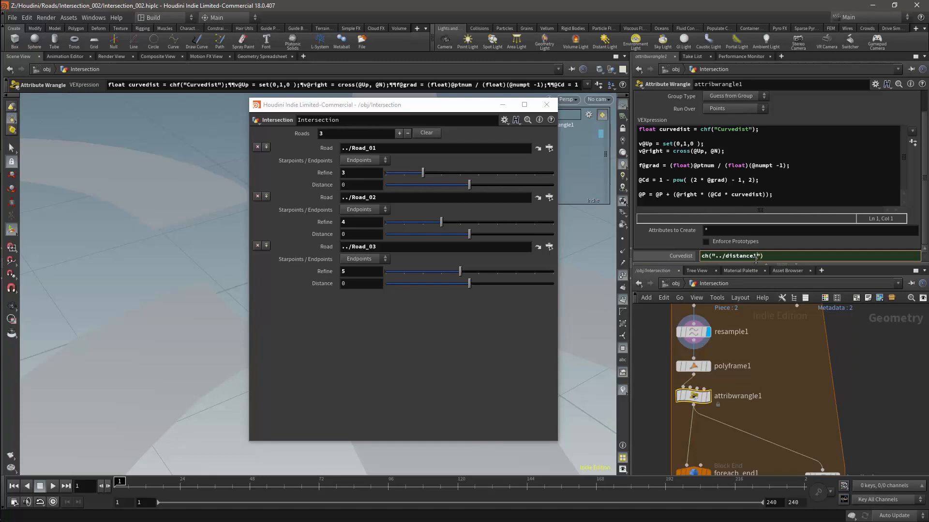
text(, )
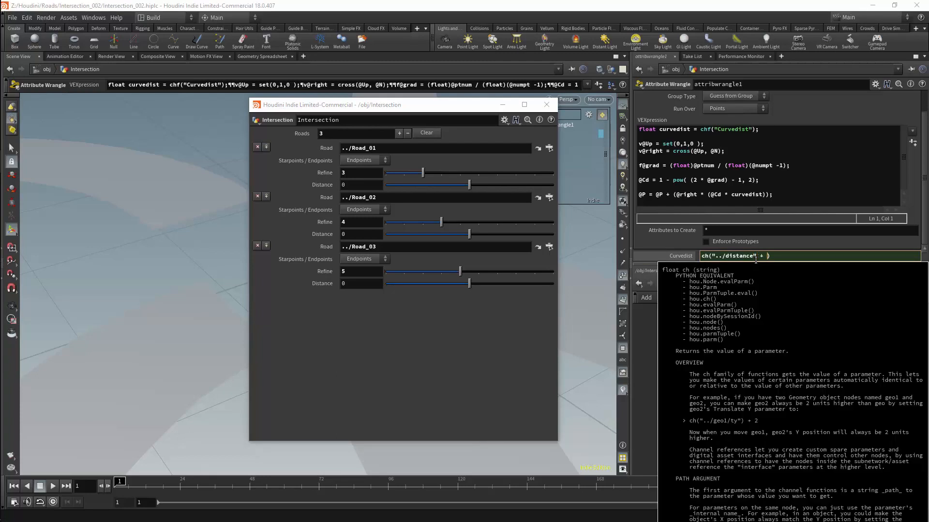
text(())
text(detail)
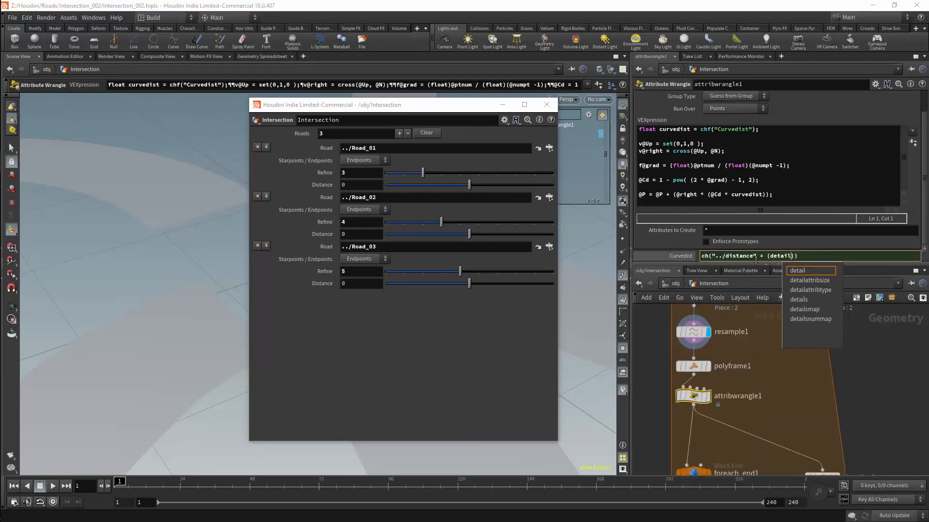
text()+ 1)
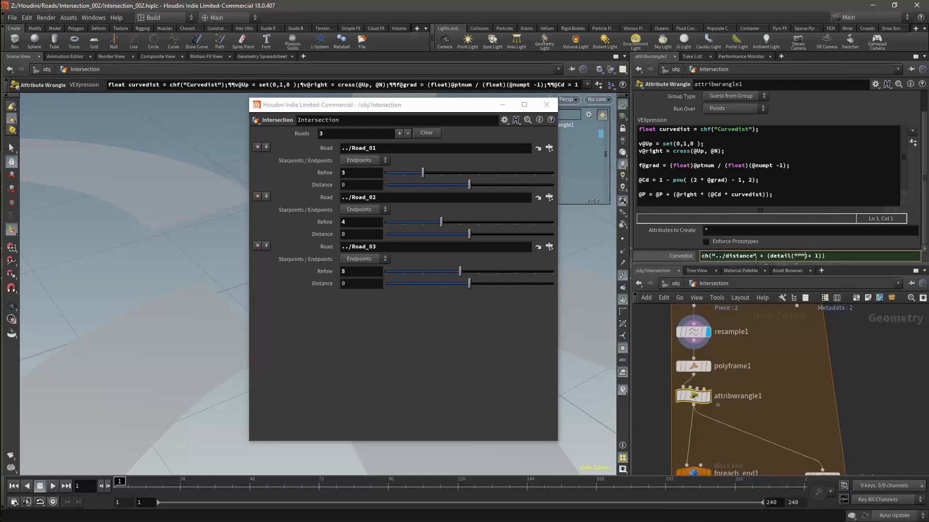
text(,0)
text(../f)
key(Down)
key(Down)
key(Return)
text(iteration)
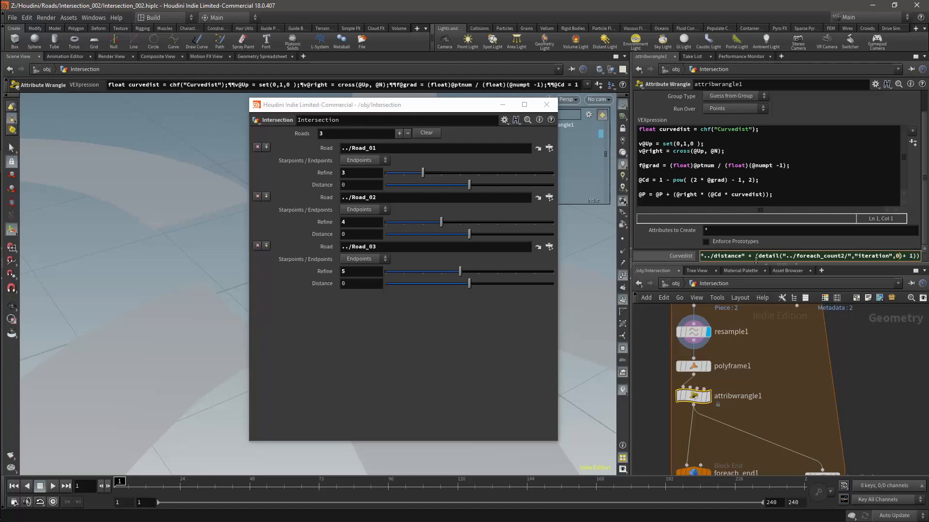
key(Return)
Display merge2 and adjust the Distance values of Road_01, Road_02 and Road_03 to bend the connecting edges
drag(444, 106, 403, 73)
middle_drag(835, 464, 849, 327)
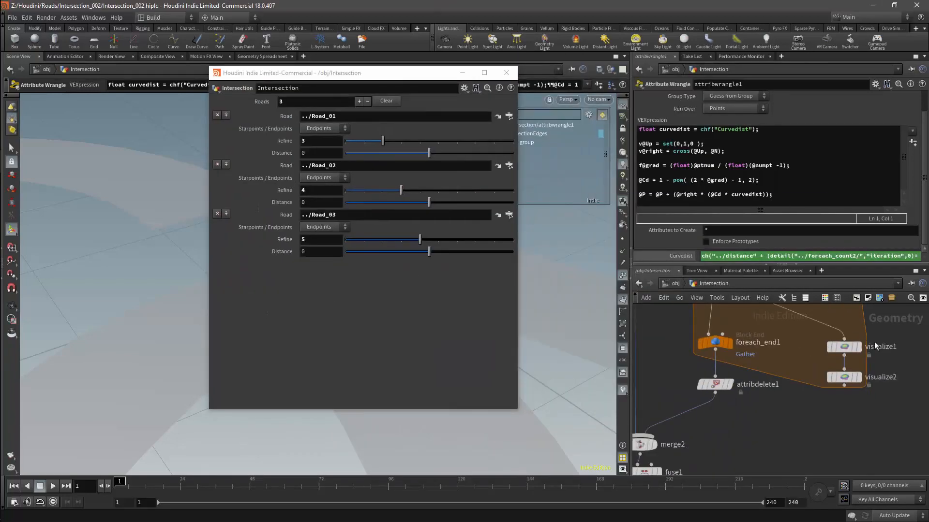
middle_drag(676, 327, 761, 375)
click(808, 382)
drag(430, 73, 750, 124)
drag(748, 203, 746, 203)
mouse_move(749, 253)
mouse_down()
mouse_move(761, 254)
mouse_move(751, 253)
mouse_up()
drag(749, 302, 749, 302)
drag(751, 253, 749, 252)
drag(747, 203, 748, 205)
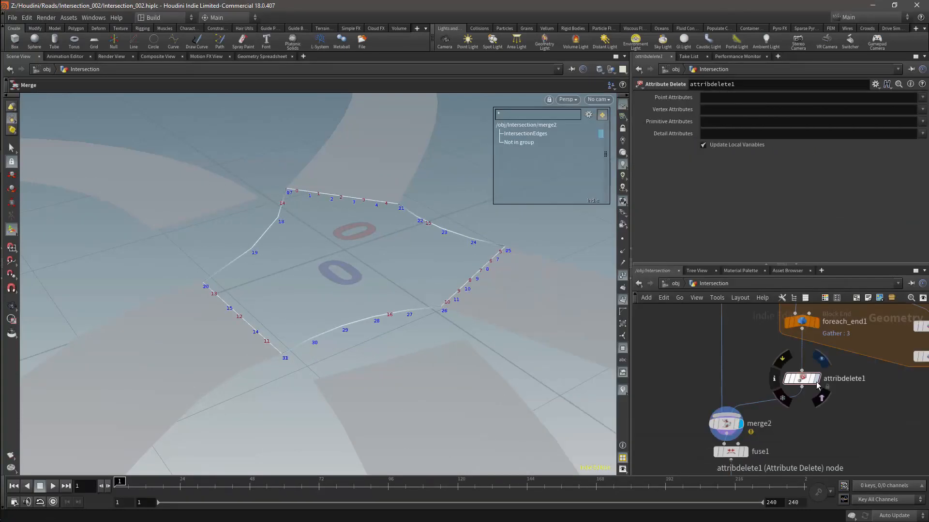
Check attribdelete1's point attribute names and correct the misspelled intersction to intersection in att_road4's code
click(817, 383)
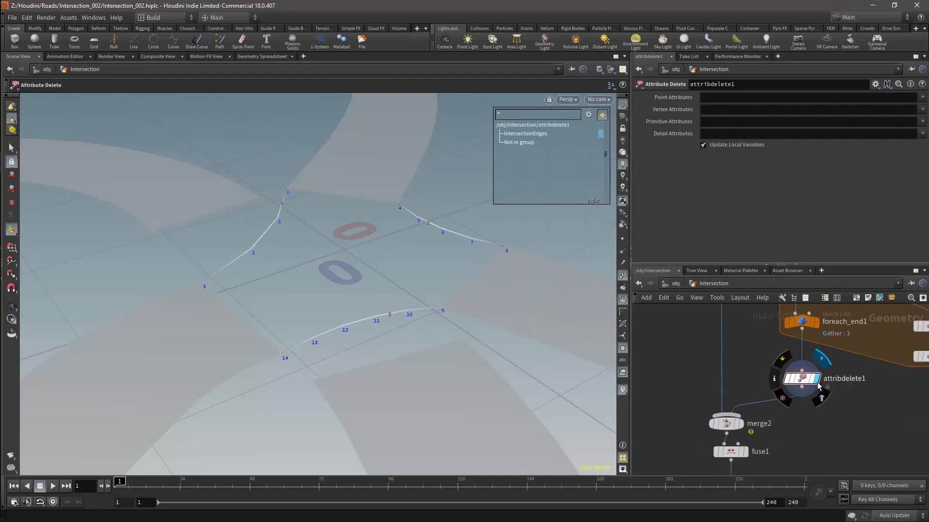
click(922, 98)
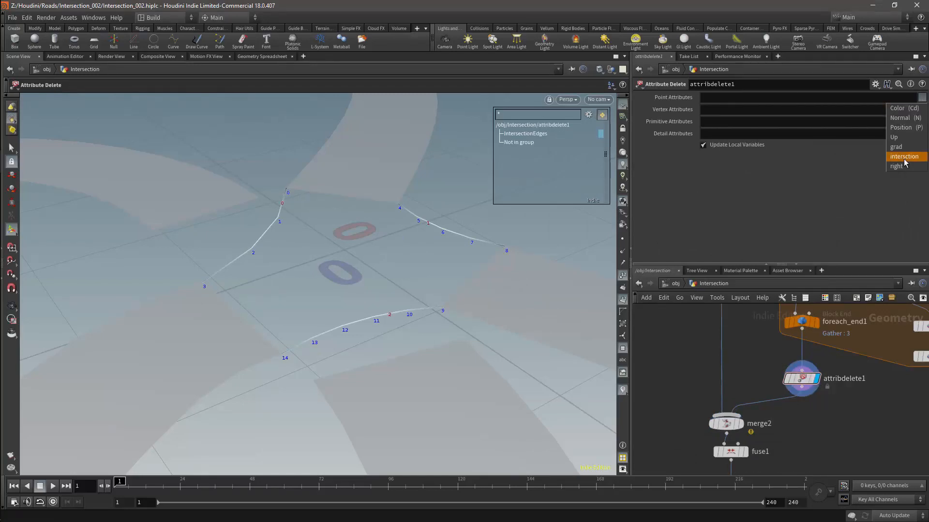
middle_drag(771, 350, 768, 460)
middle_drag(780, 369, 771, 465)
middle_drag(740, 359, 751, 407)
click(748, 410)
click(666, 156)
text(e)
click(673, 185)
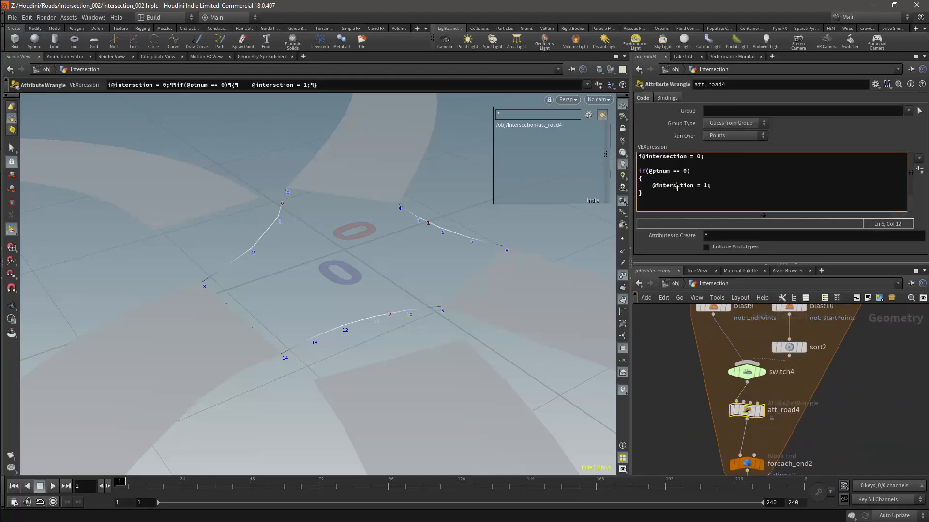
Correct the misspelled intersction attribute to intersection in the next attribute wrangle further down the network
middle_drag(883, 370, 893, 232)
click(755, 419)
click(673, 157)
text(e)
Insert an Attribute Delete node below attribwrangle3, feeding both blast11 and blast12, and even out the spacing of the nodes above
middle_drag(877, 343, 866, 218)
click(780, 435)
middle_drag(747, 352, 747, 423)
key(Tab)
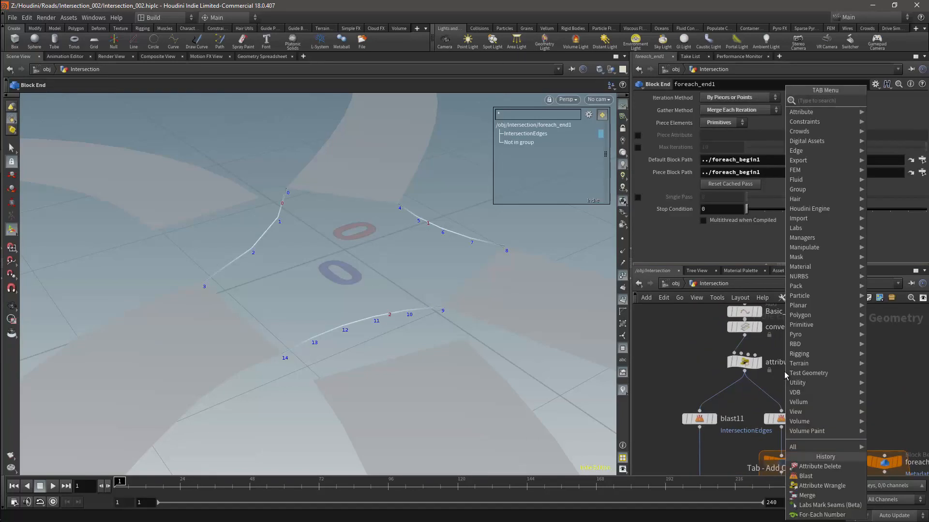
text(at)
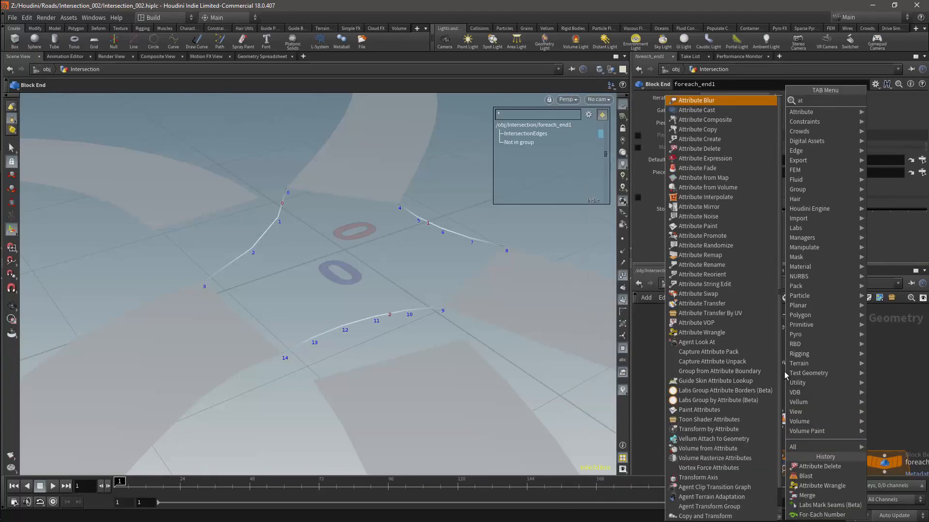
key(Down)
key(Down)
key(Down)
key(Down)
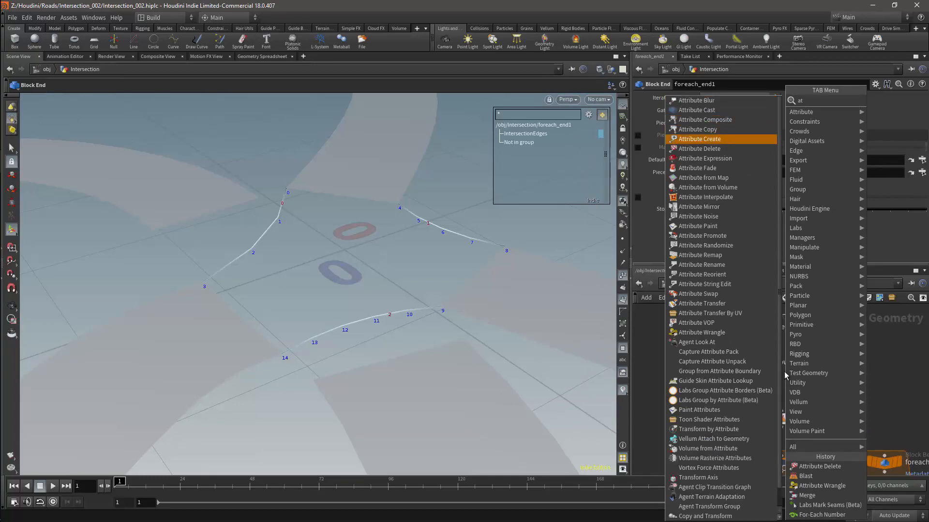
key(Return)
click(743, 397)
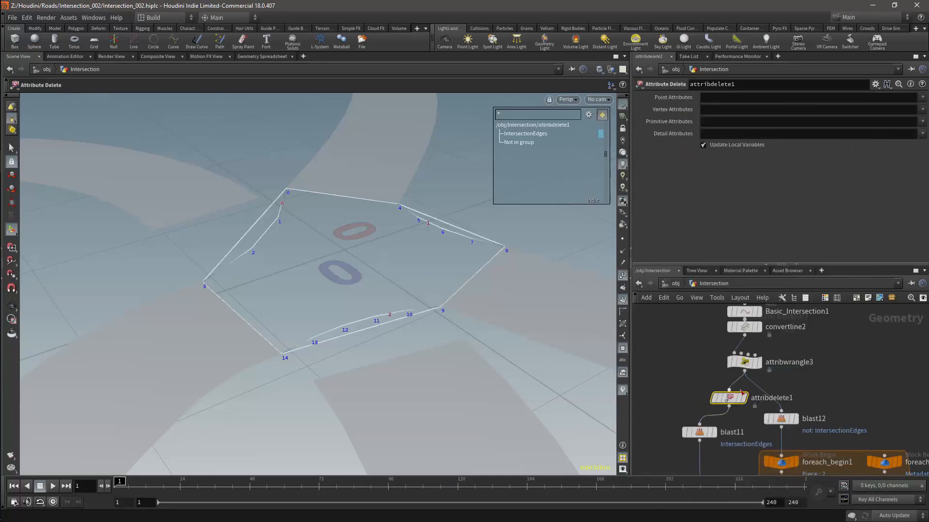
key(l)
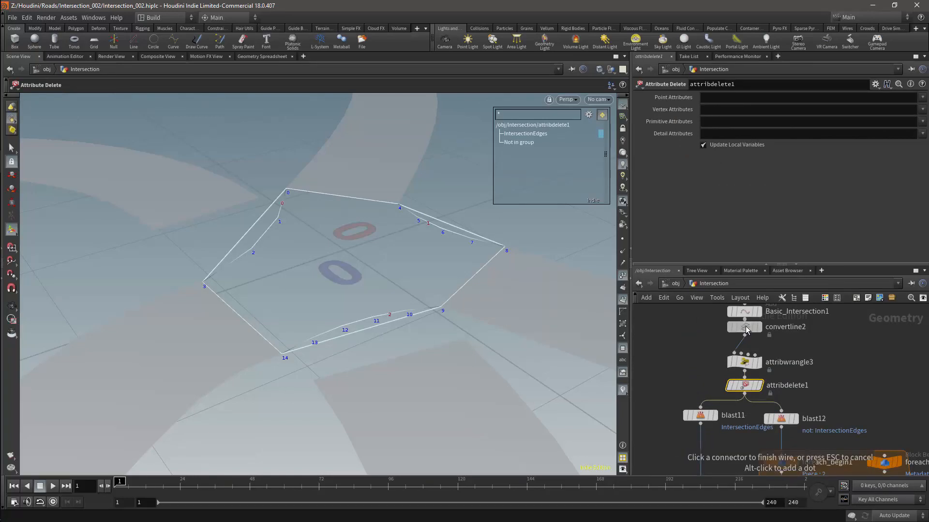
drag(750, 329, 748, 341)
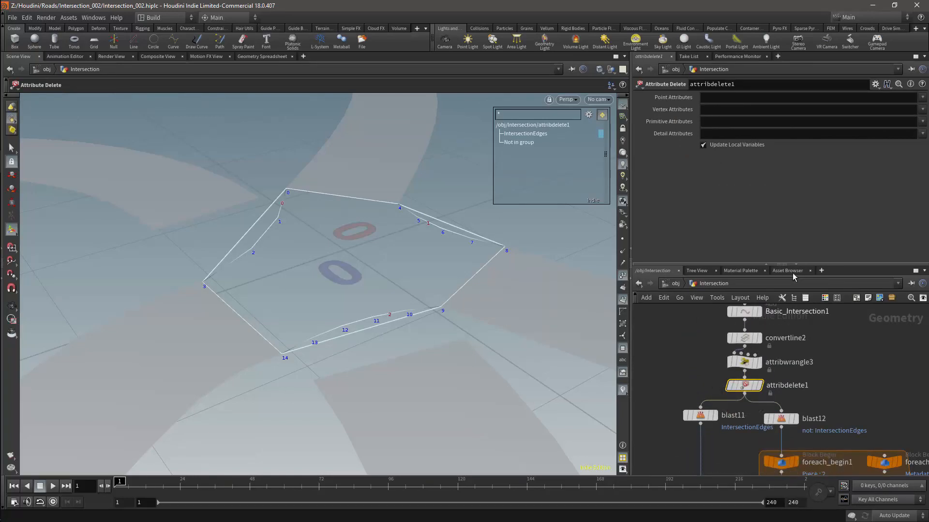
Set attribdelete1 to remove the intersection point attribute
click(922, 97)
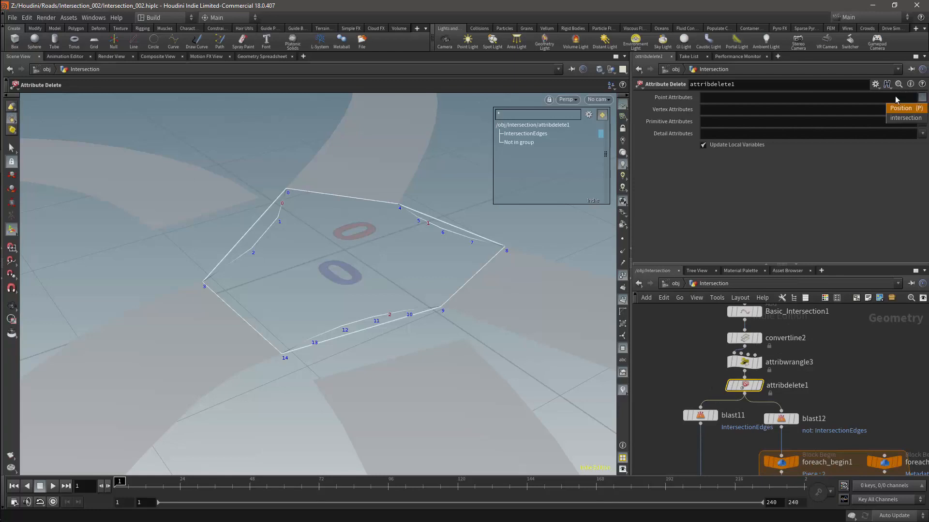
click(906, 118)
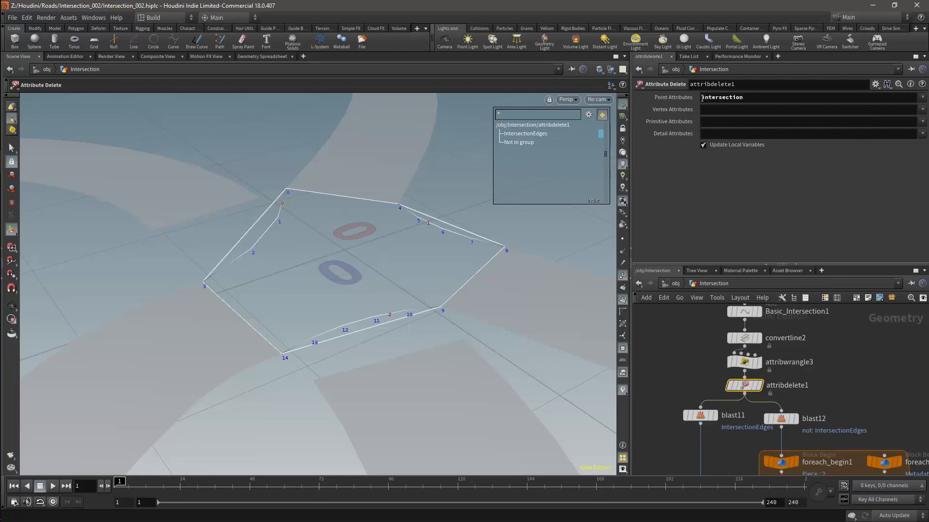
click(922, 97)
click(922, 97)
click(882, 334)
Insert another Attribute Delete node after foreach_end1, ahead of the merge, and place it straight below the block end
middle_drag(871, 432, 856, 350)
middle_drag(862, 447, 854, 315)
middle_drag(845, 437, 871, 335)
middle_drag(839, 381, 868, 413)
click(816, 349)
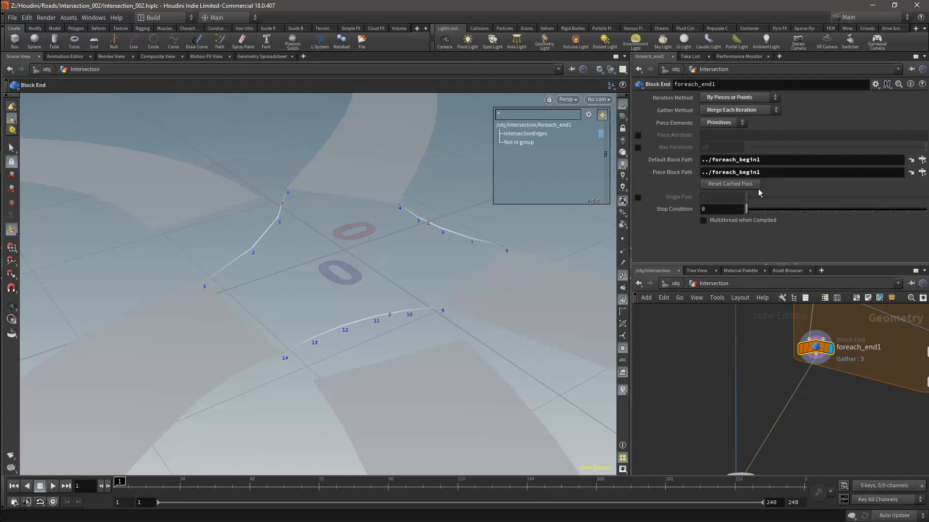
key(Tab)
text(add)
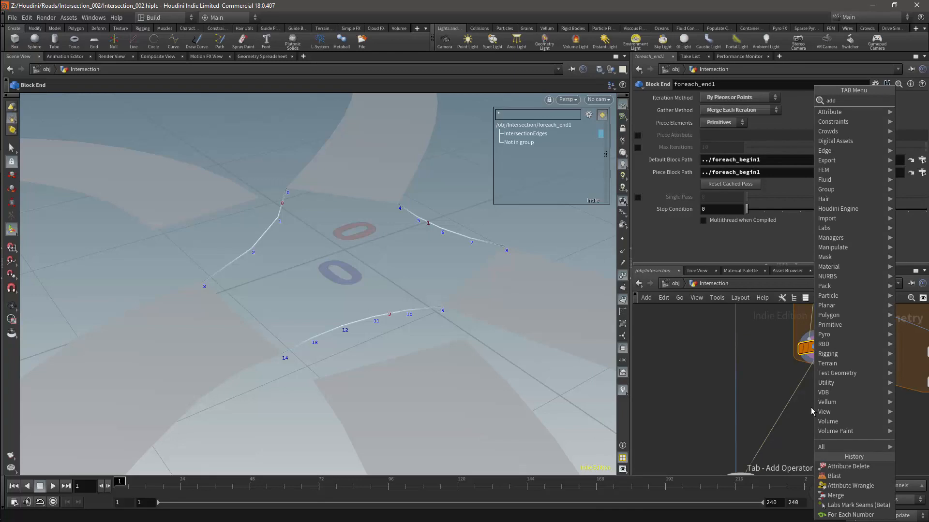
key(BackSpace)
key(BackSpace)
text(tt)
key(Down)
key(Down)
key(Down)
key(Down)
key(Return)
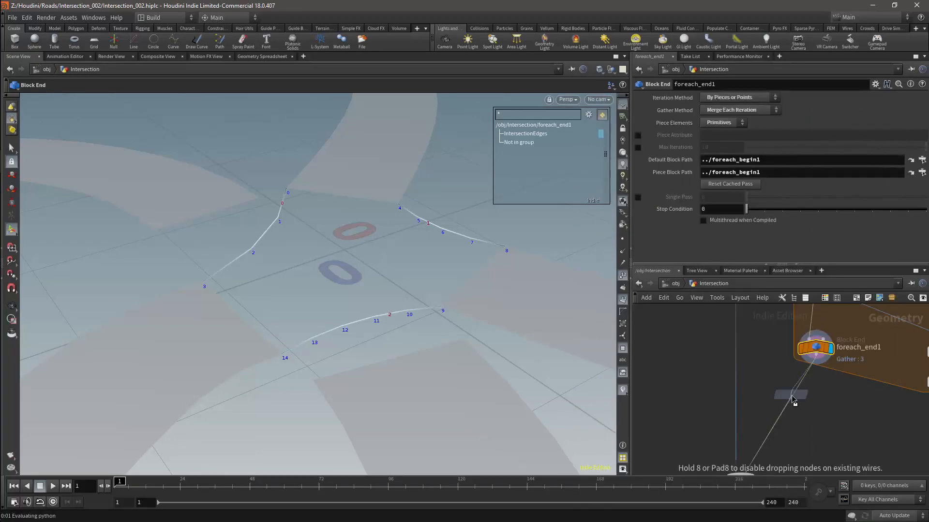
click(793, 397)
drag(798, 400, 818, 415)
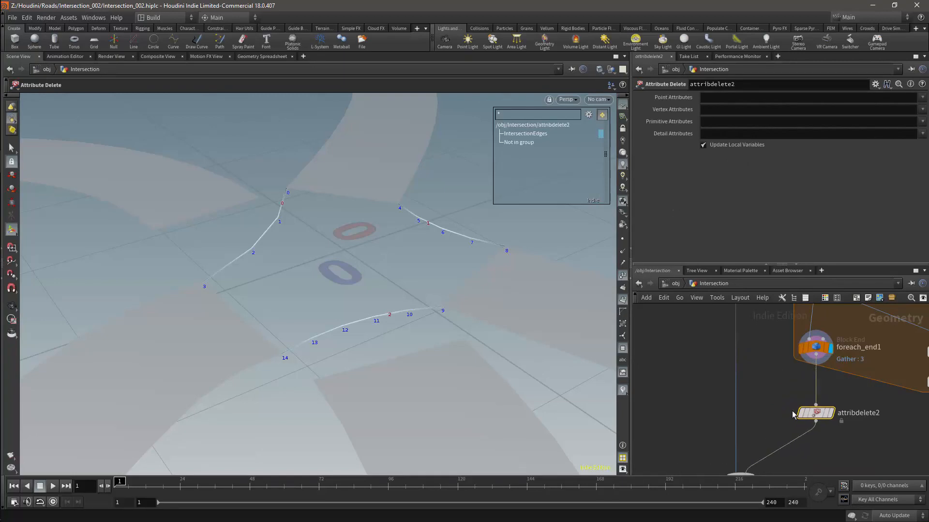
Set attribdelete2 to remove the point attributes Cd, N, Up, grad and right
click(922, 98)
click(912, 108)
click(922, 97)
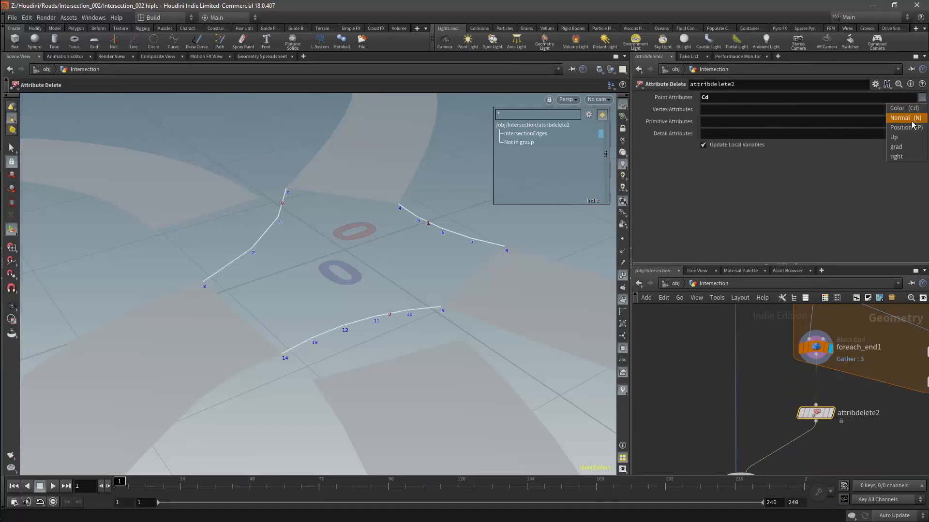
click(903, 118)
click(922, 98)
click(911, 138)
click(922, 97)
click(907, 147)
click(922, 97)
click(907, 156)
Line up fuse1 and polyfill1 beneath merge2, and show the result of each node down to polyfill1
middle_drag(857, 447, 857, 390)
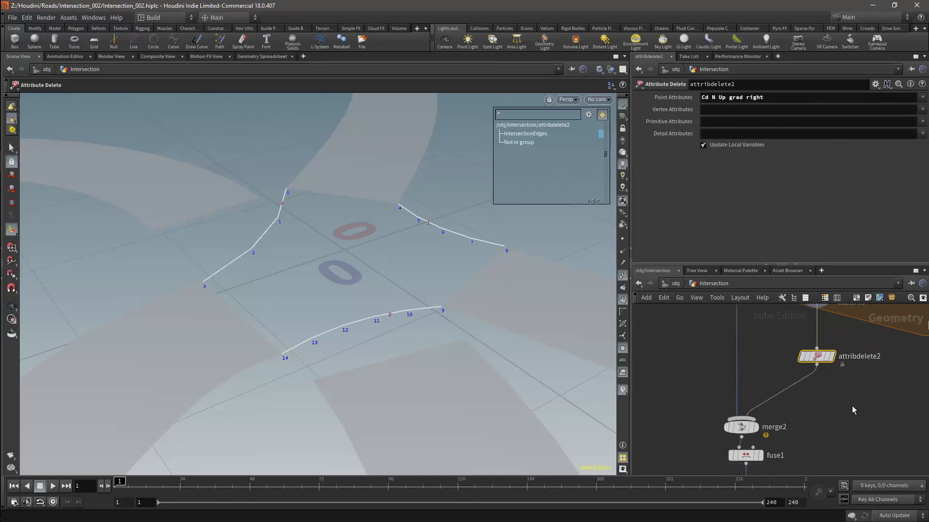
click(757, 398)
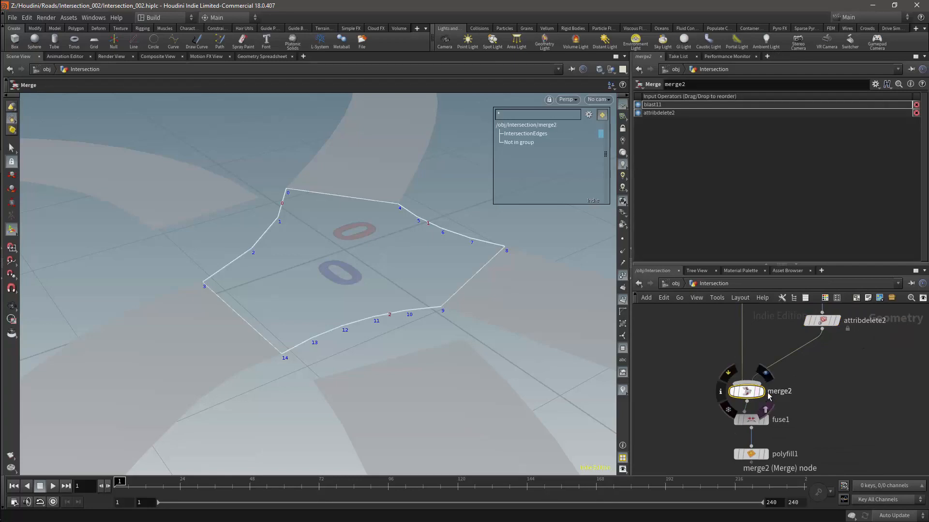
middle_drag(774, 419, 797, 372)
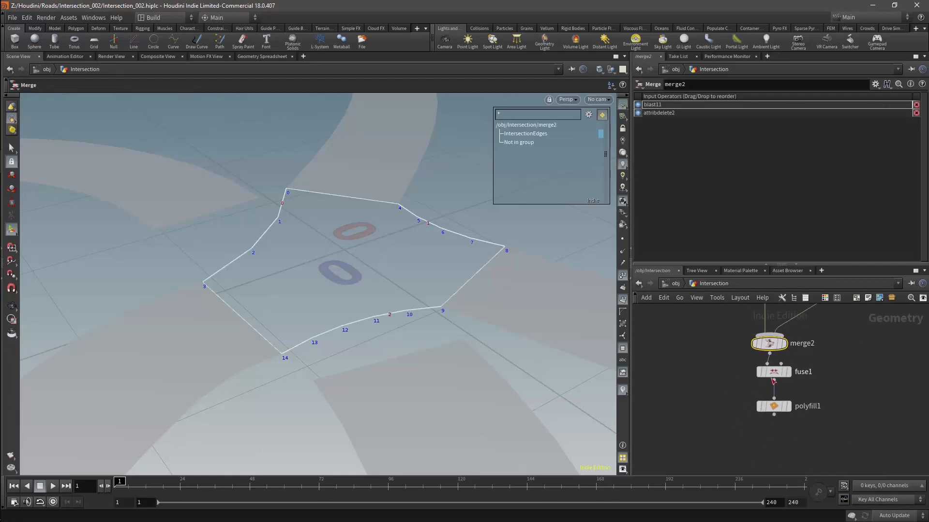
drag(774, 372, 769, 370)
drag(775, 408, 771, 402)
click(787, 343)
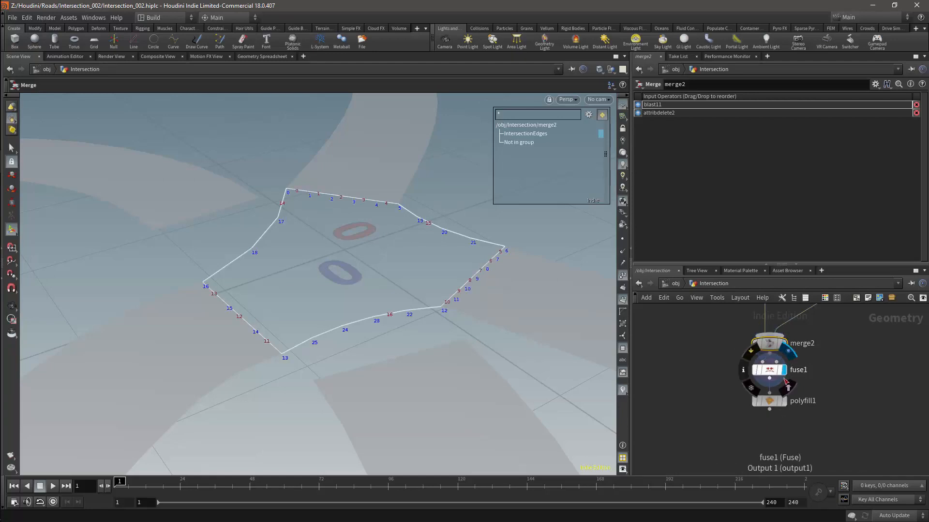
click(785, 372)
click(786, 406)
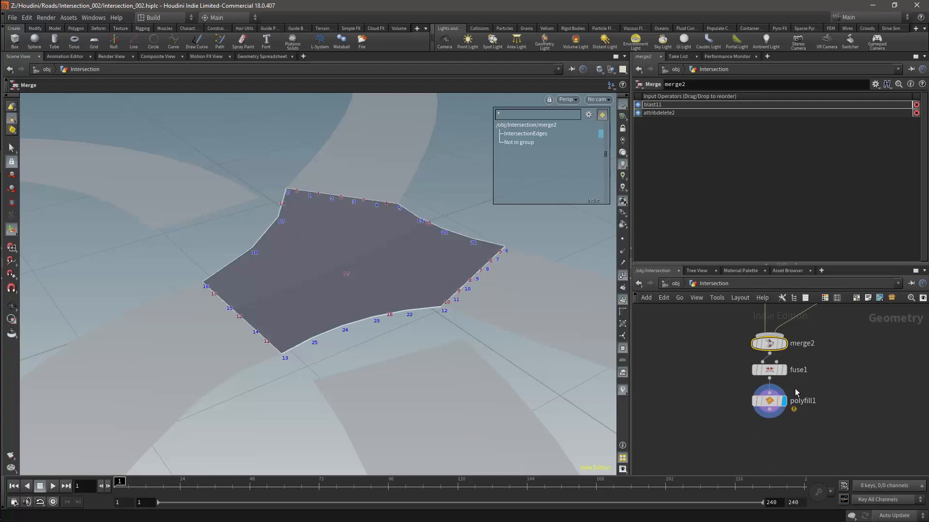
Delete the channels on the Fill Mode and Reverse Patches parameters of polyfill1
click(780, 403)
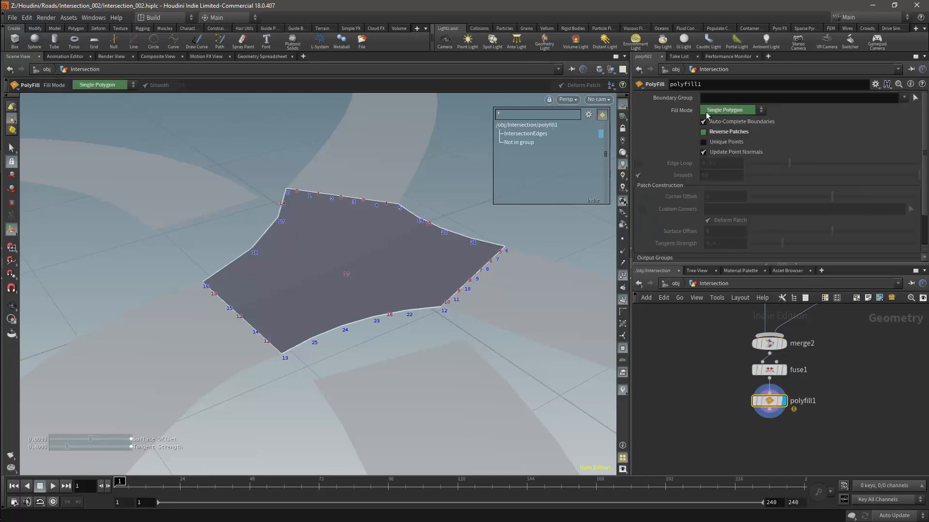
right_click(676, 110)
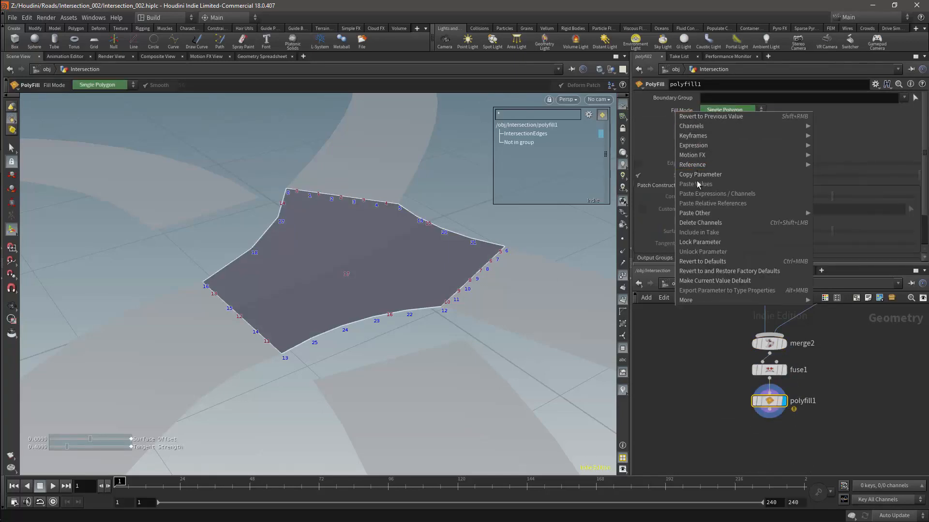
click(702, 223)
right_click(726, 132)
click(815, 244)
Edit the asset's operator type properties and add a tab folder labelled Intersection after the Roads folder
scroll(754, 247, down, 3)
right_click(672, 283)
click(697, 435)
drag(43, 265, 235, 272)
text(Intersection)
key(Return)
Promote polyfill1's Fill Mode and Reverse Patches into the Intersection folder and accept the operator type changes
click(769, 401)
scroll(727, 111, up, 3)
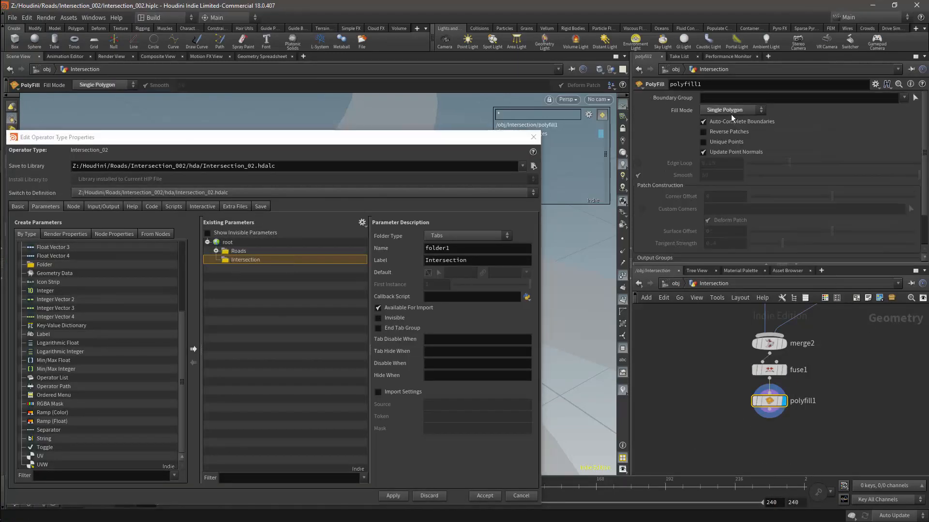
drag(681, 111, 245, 261)
click(484, 495)
Set the fill mode to Triangle Fan and turn on Reverse Patches
click(730, 111)
click(735, 140)
click(720, 132)
Show the Intersection asset's parameters in a floating window over the viewport and go up to the object level
right_click(710, 284)
mouse_move(745, 376)
click(825, 376)
drag(788, 177, 175, 331)
drag(832, 231, 873, 231)
key(ctrl+z)
drag(248, 328, 245, 177)
scroll(731, 341, down, 3)
click(676, 284)
Raise the number of roads to 5 and assign Road_05 to the third road entry, using its Startpoints
click(801, 360)
click(317, 278)
click(317, 279)
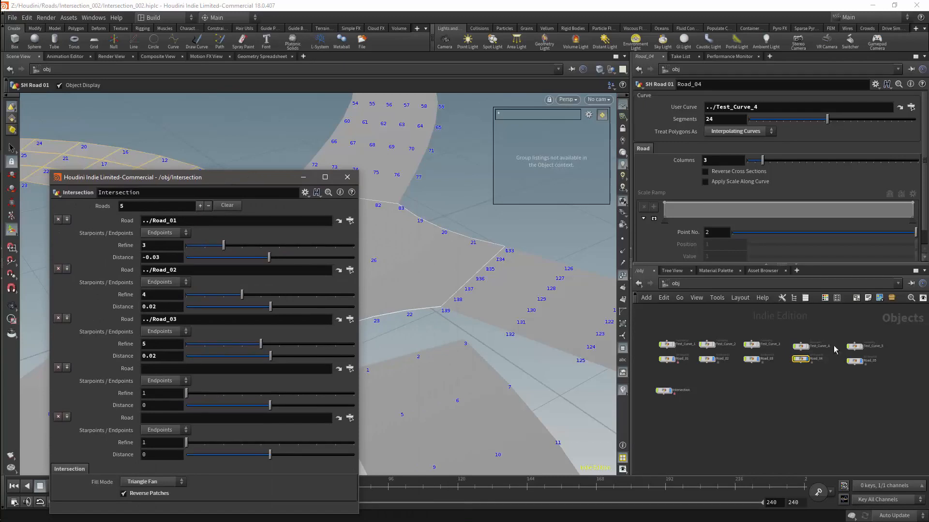
drag(858, 364, 220, 321)
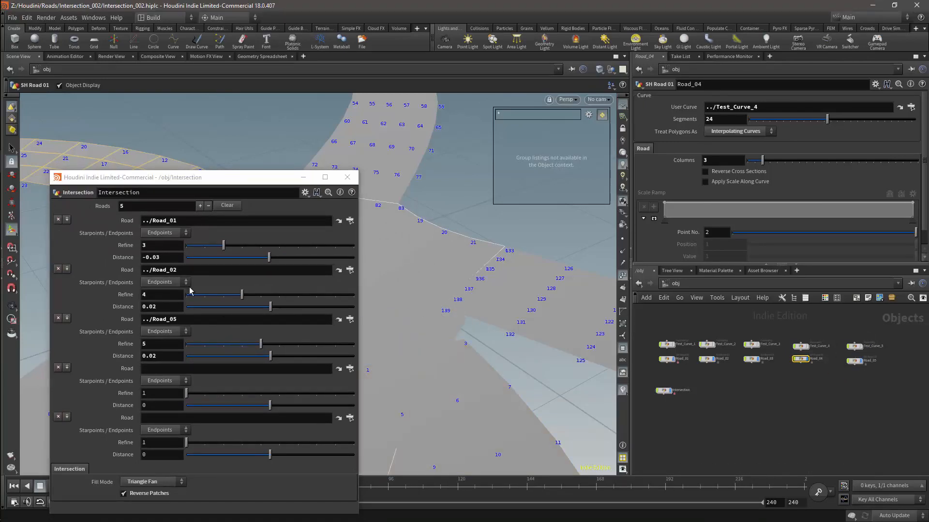
click(182, 333)
click(161, 343)
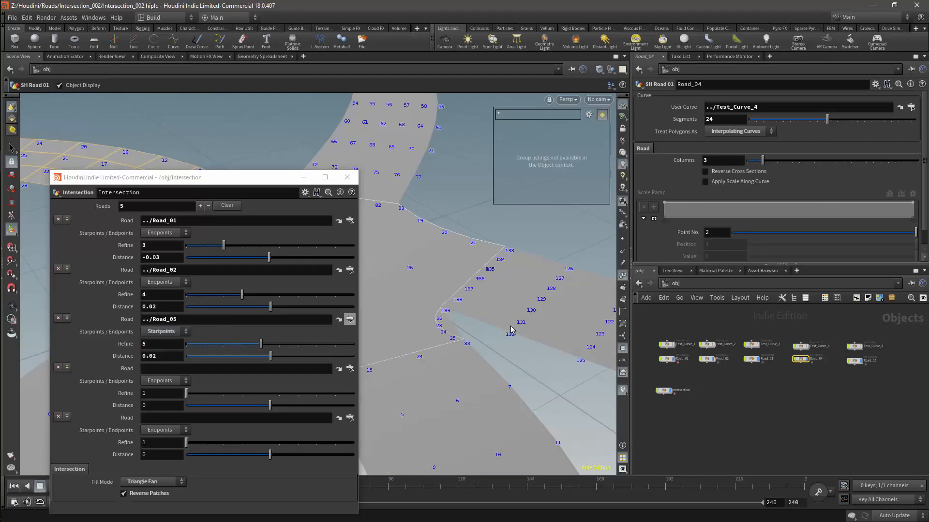
Identify the road nodes around the intersection and assign Road_03 to the fourth road entry
alt+drag(489, 324, 528, 326)
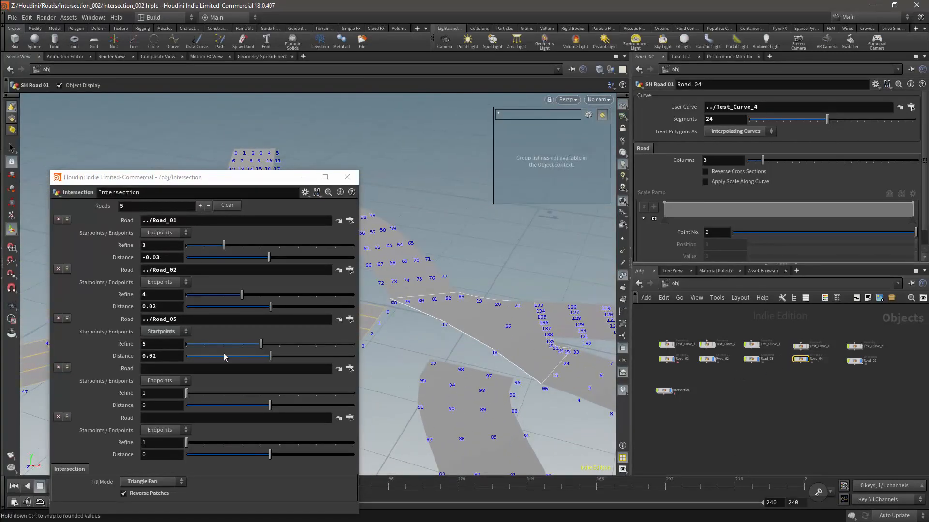
click(837, 363)
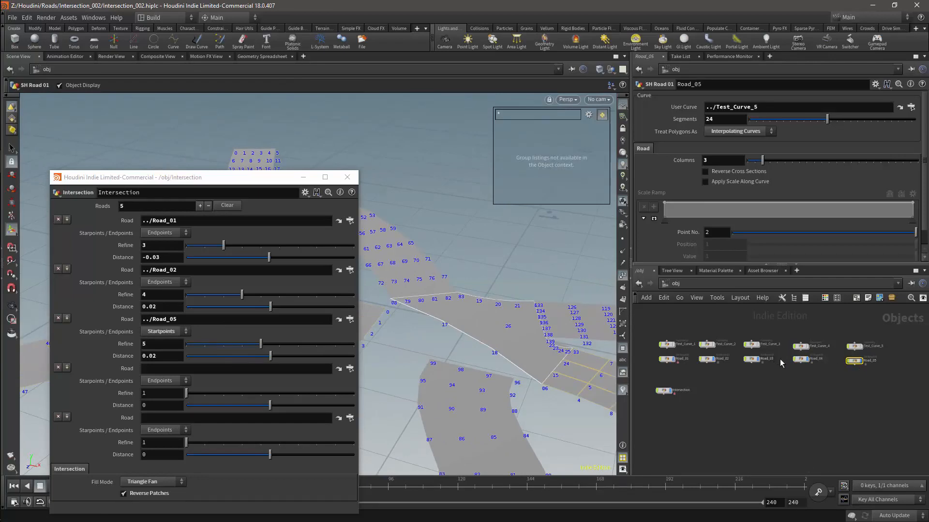
click(750, 360)
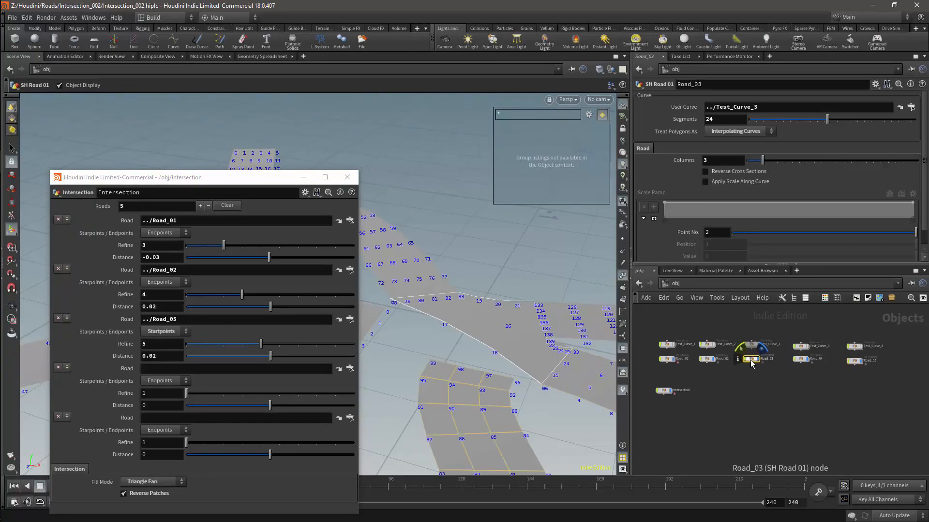
drag(751, 364, 492, 398)
drag(219, 371, 213, 367)
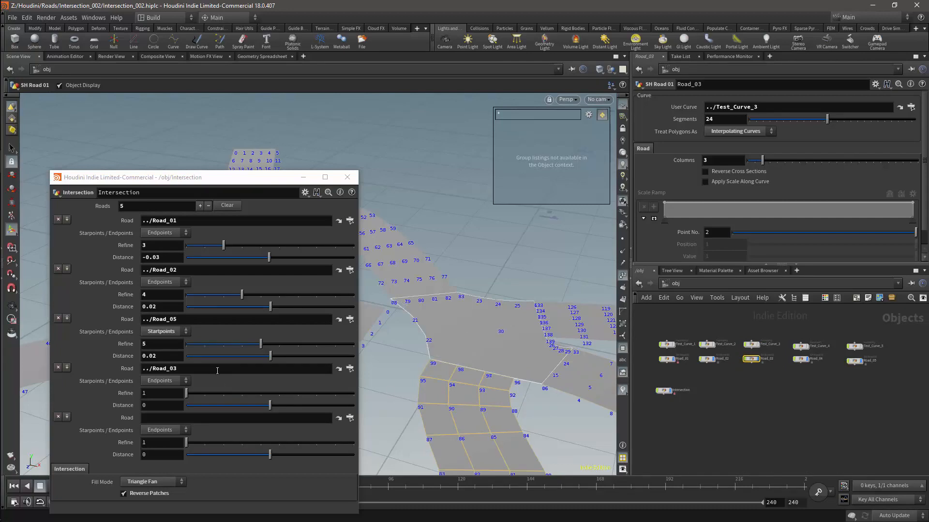
Assign Road_04 to the fifth road entry with Startpoints, and shift the parameter window off the intersection
drag(801, 360, 238, 417)
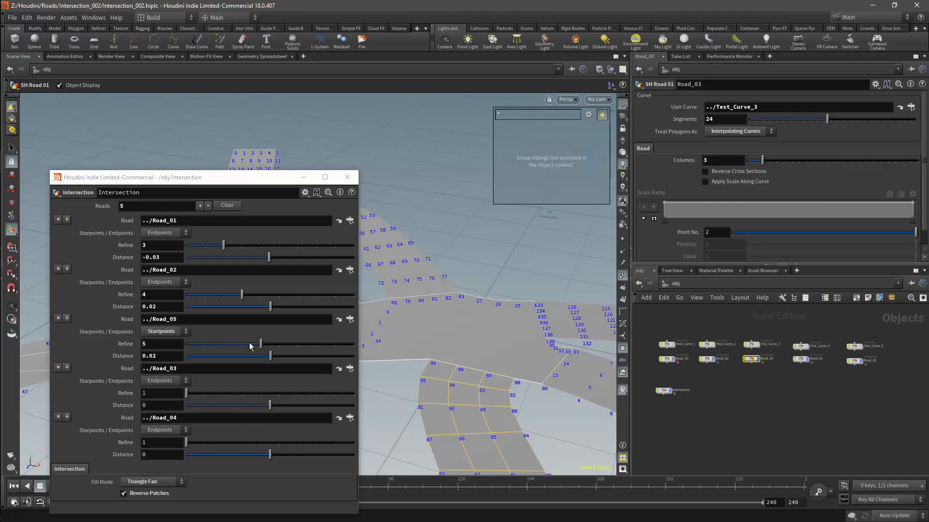
drag(254, 179, 275, 150)
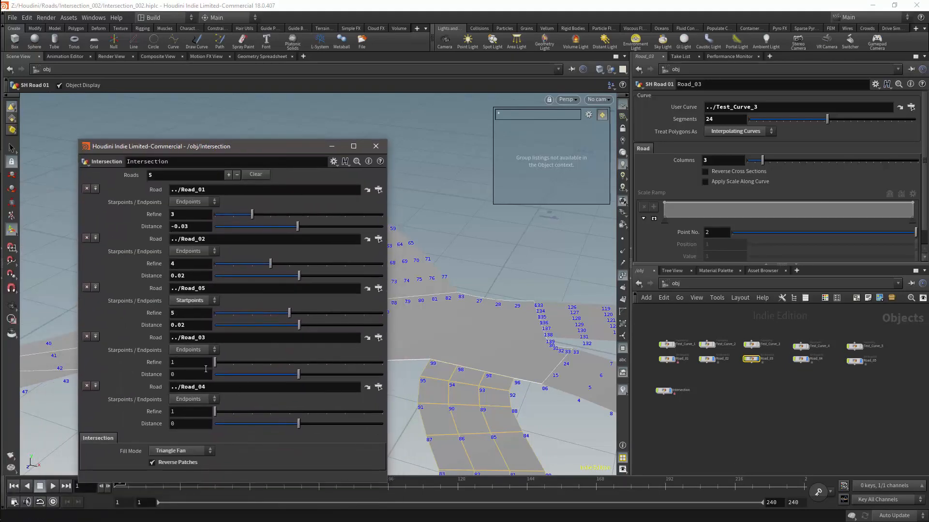
click(207, 395)
click(193, 408)
drag(294, 150, 215, 127)
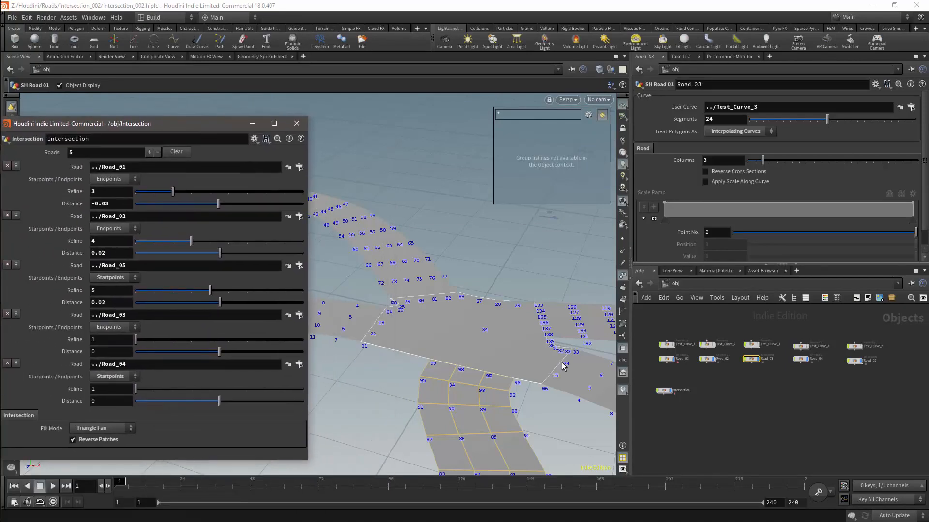
alt+drag(522, 263, 430, 273)
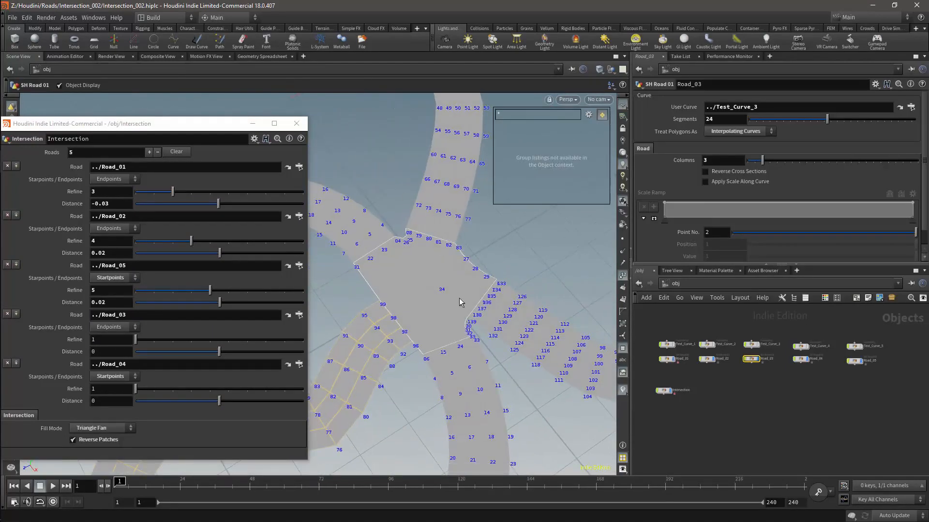